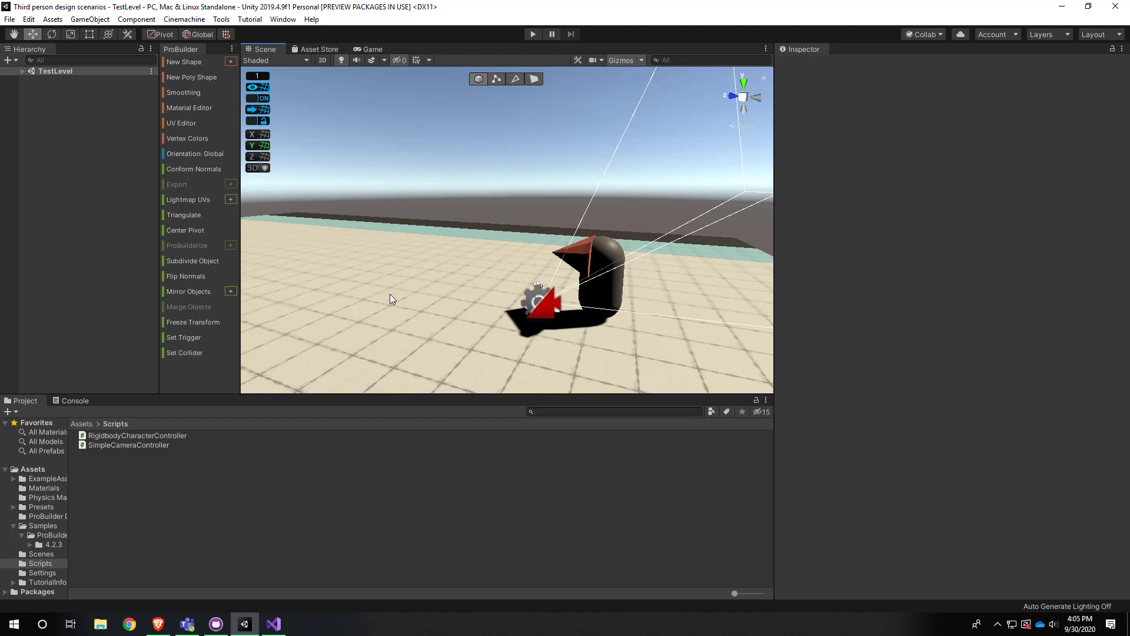
right_click_drag(442, 306, 467, 323)
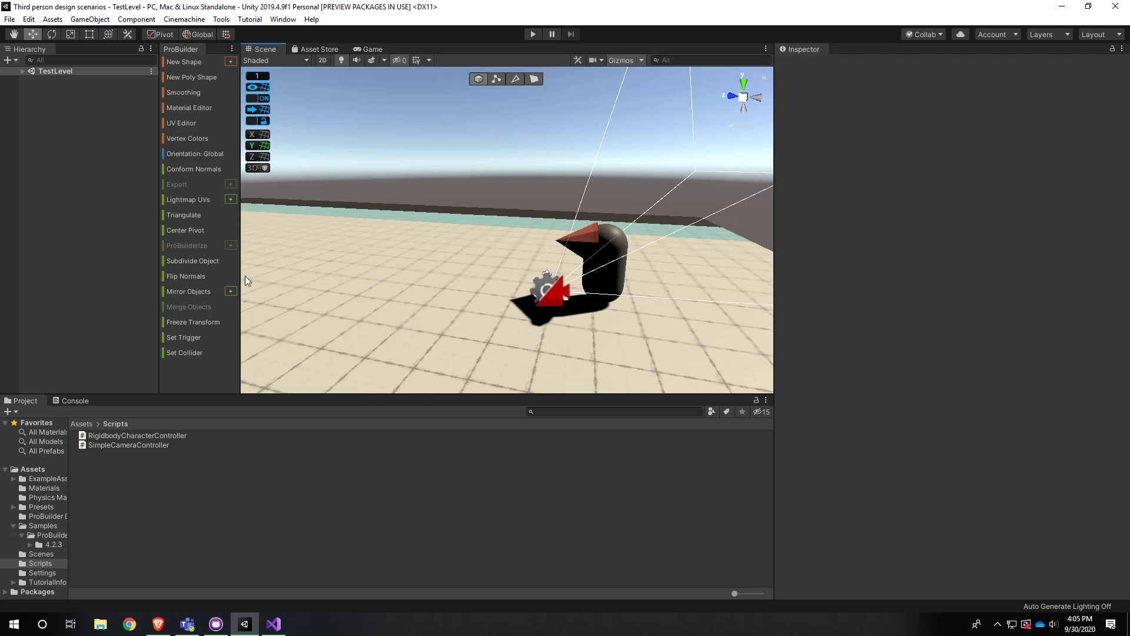
mouse_move(369, 229)
left_mouse_down("alt")
mouse_move(404, 260)
mouse_move(390, 269)
mouse_move(379, 242)
left_mouse_up("alt")
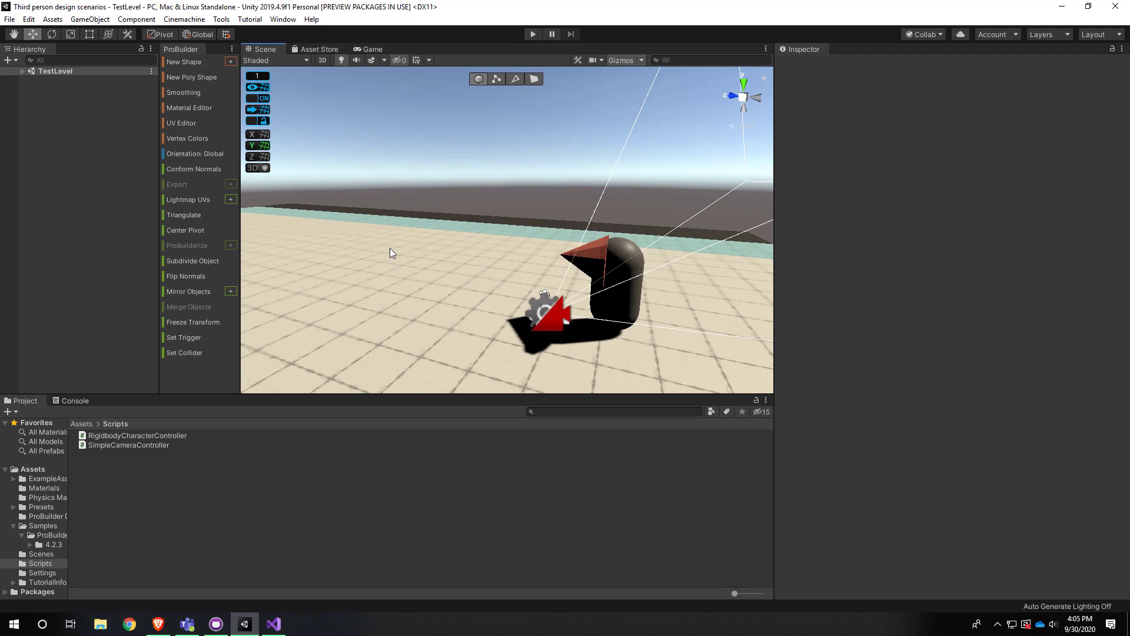
left_click_drag(455, 284, 390, 278, "alt")
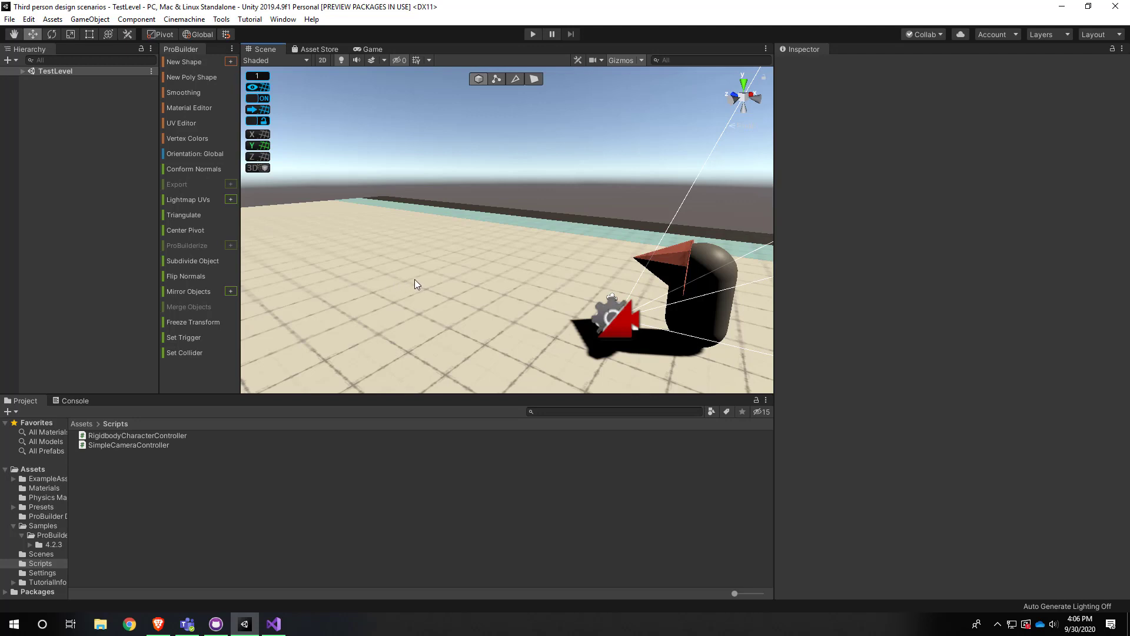
right_click_drag(517, 295, 919, 321)
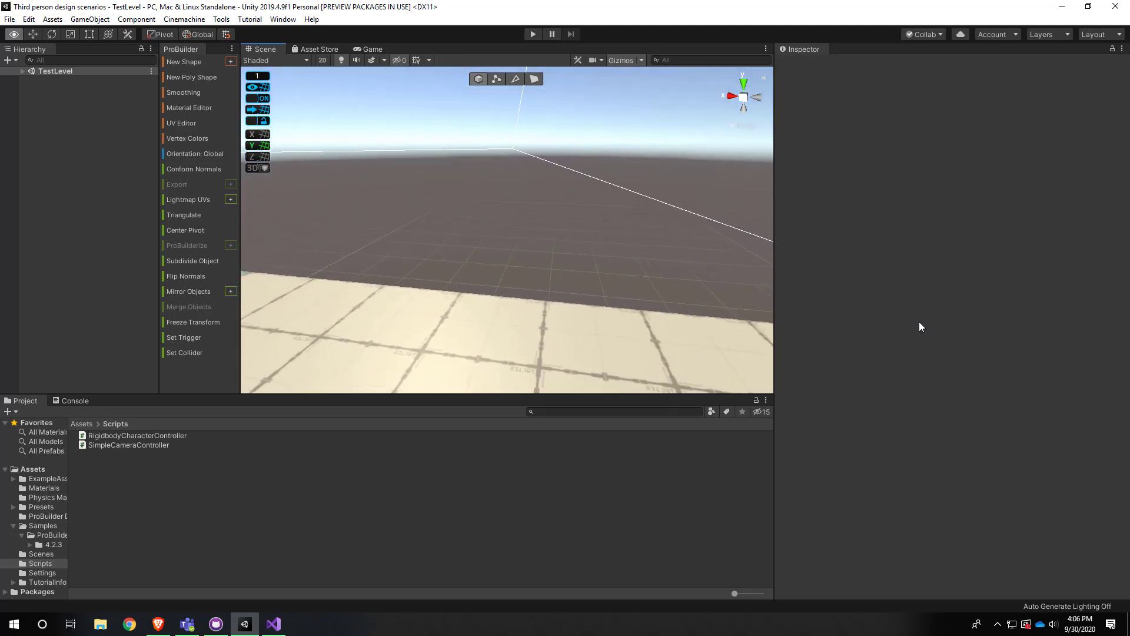
right_click_drag(920, 322, 592, 285)
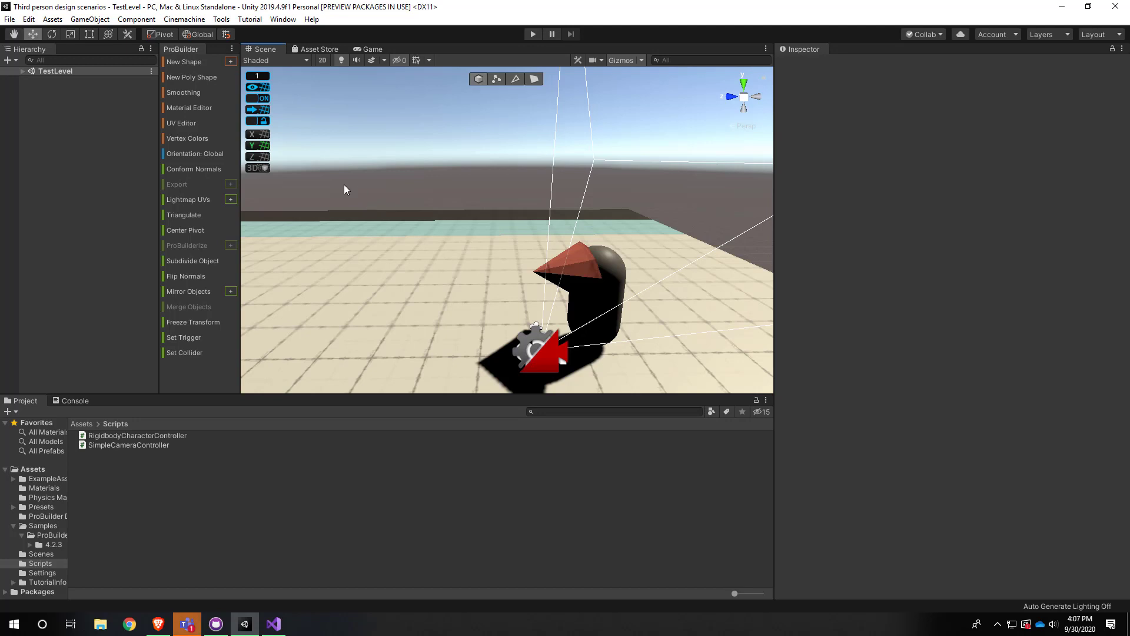
left_click_drag(348, 196, 379, 206, "alt")
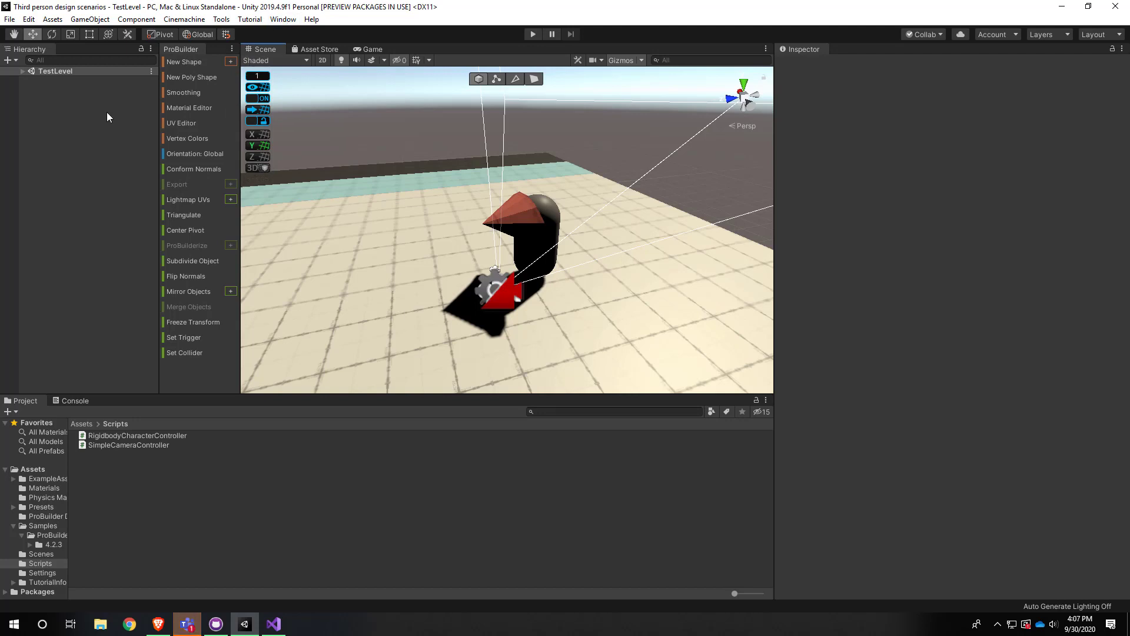
Add a Text - TextMeshPro UI object to the TestLevel scene.
left_click(22, 71)
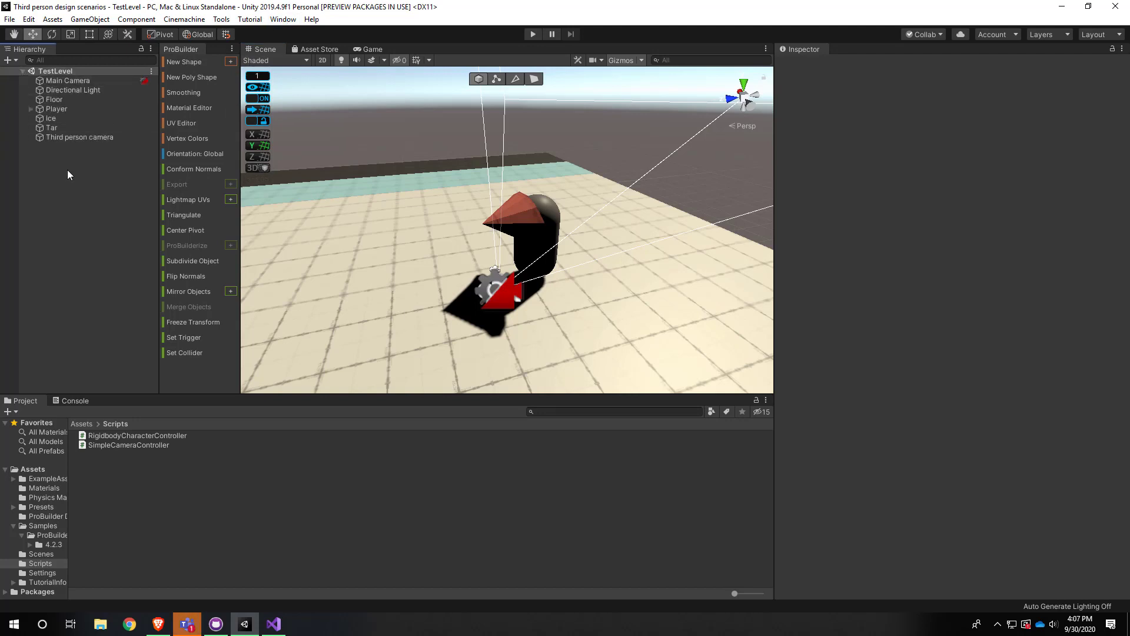
right_click(55, 75)
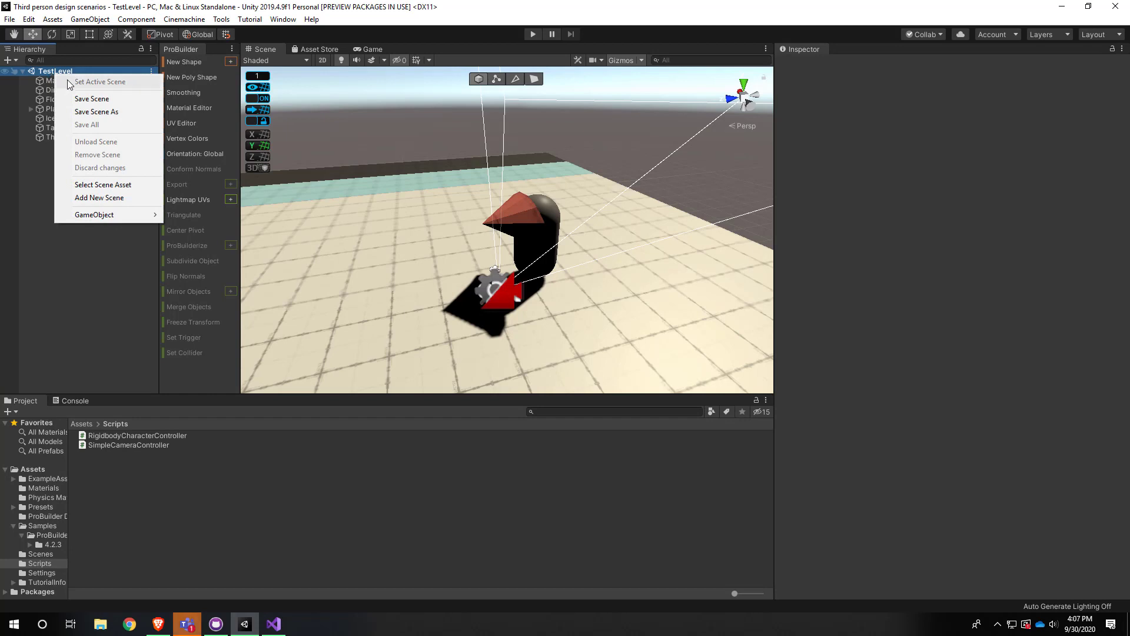
mouse_move(110, 218)
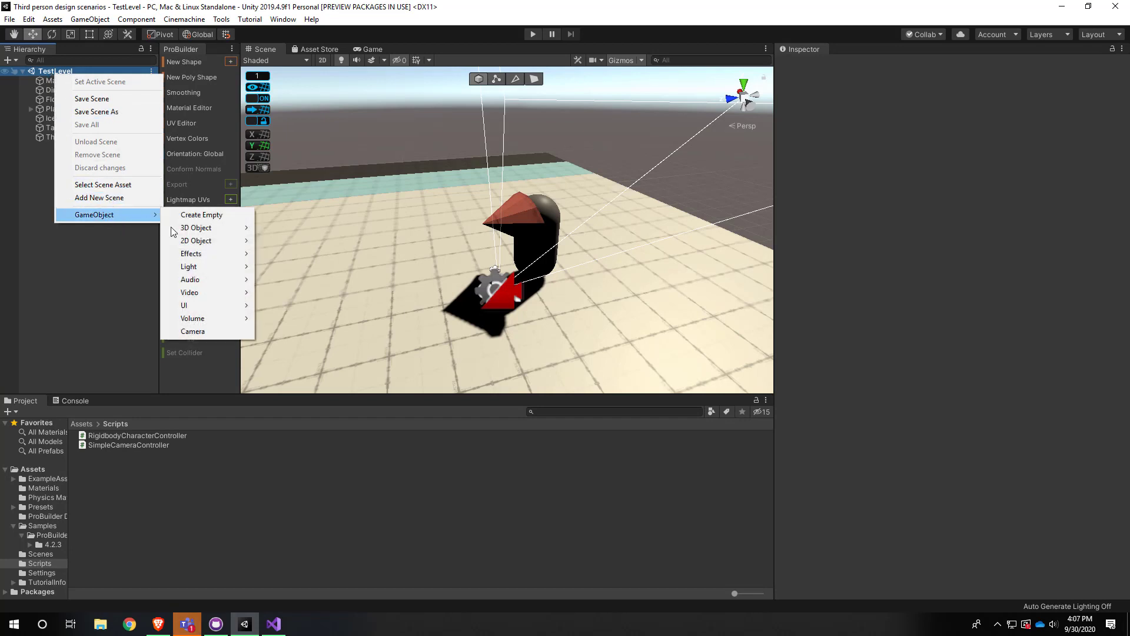
mouse_move(213, 307)
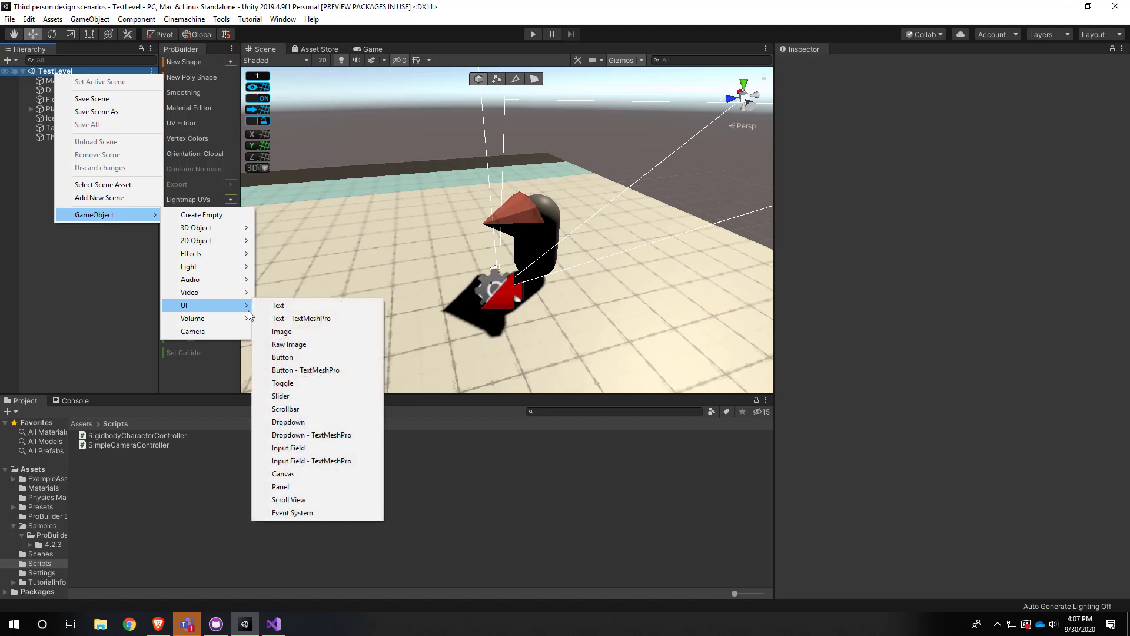
left_click(306, 320)
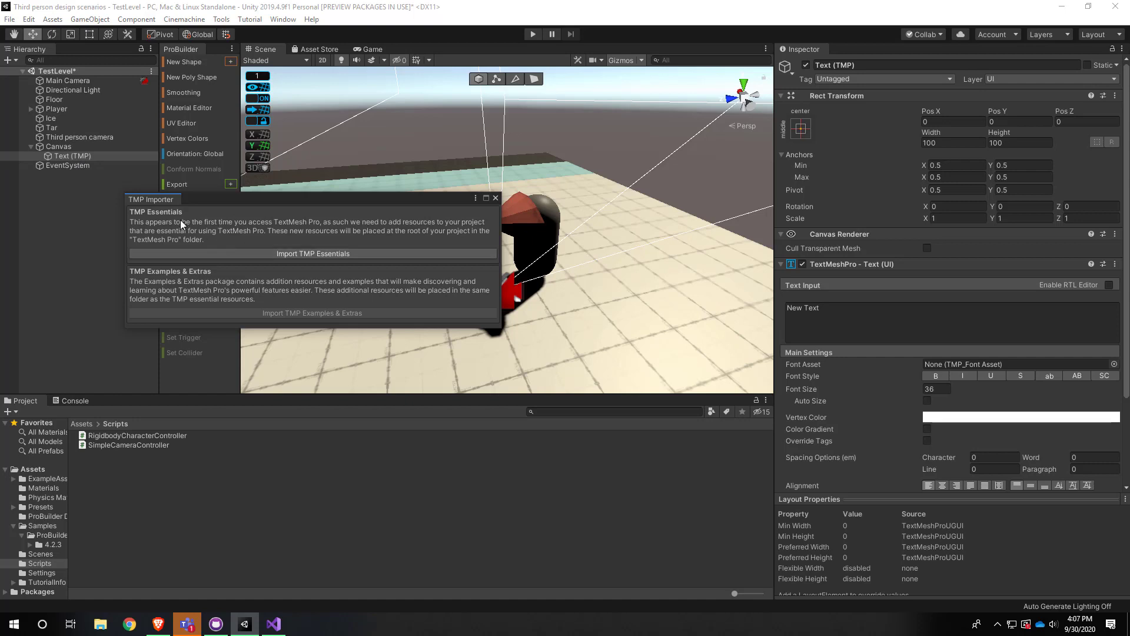
Import the TMP Essentials resources into the project, close the importer, and save the scene.
left_click_drag(233, 199, 273, 184)
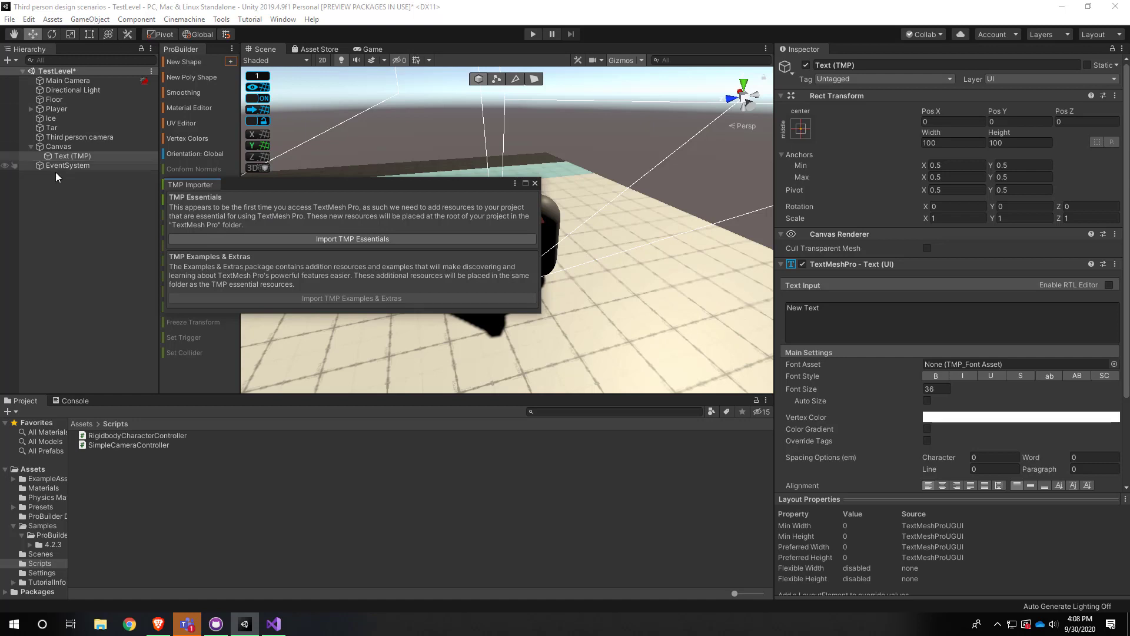
left_click_drag(183, 186, 314, 164)
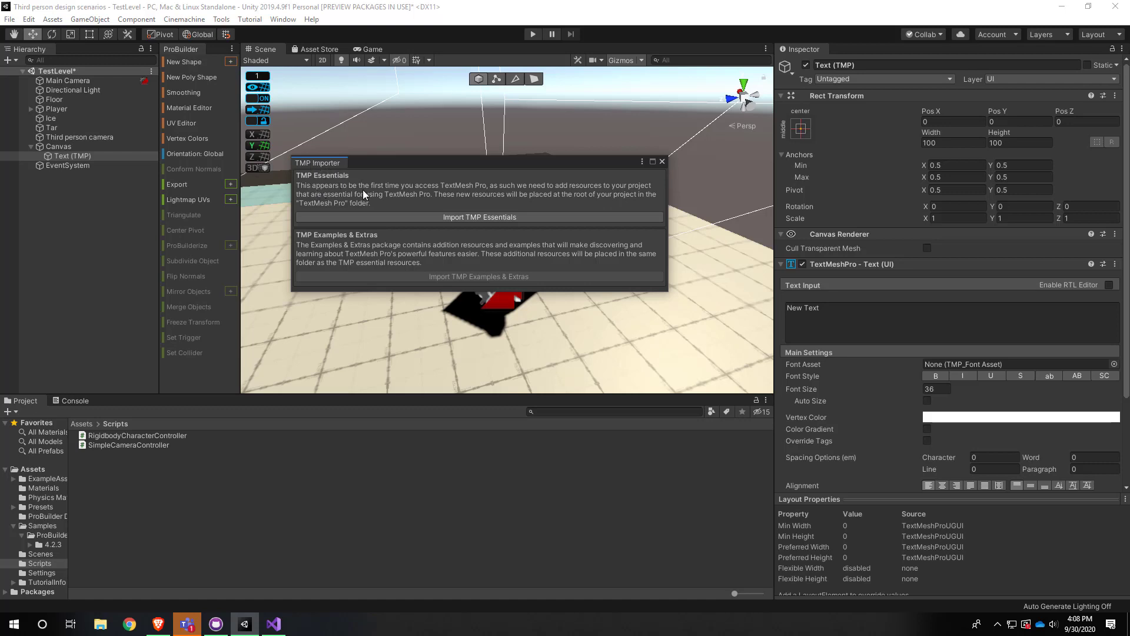
left_click(406, 218)
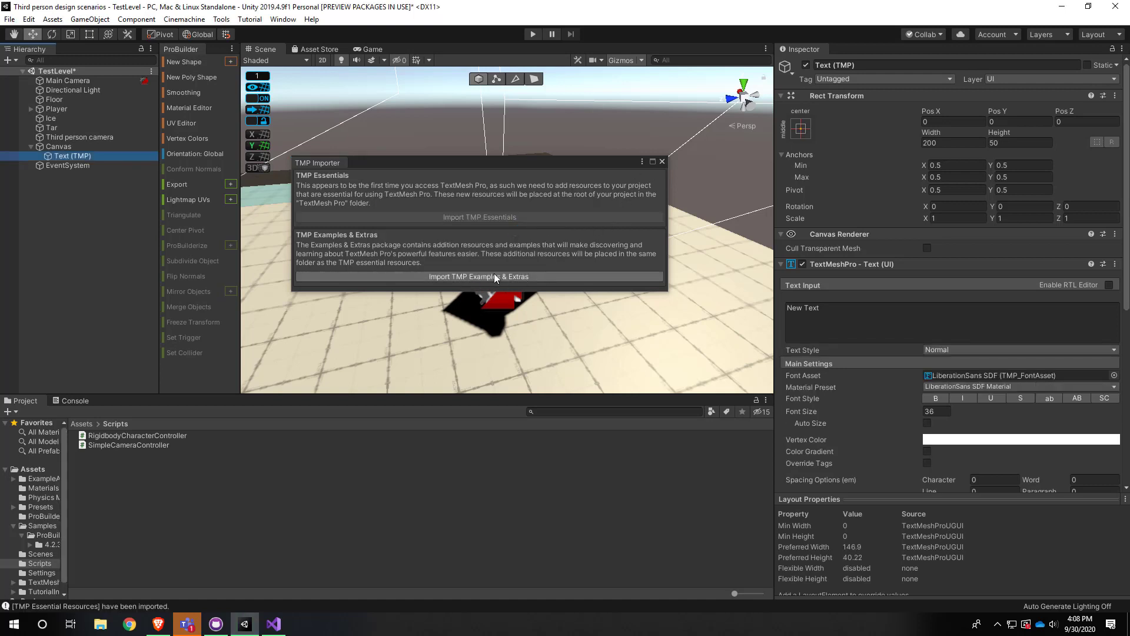
left_click(662, 162)
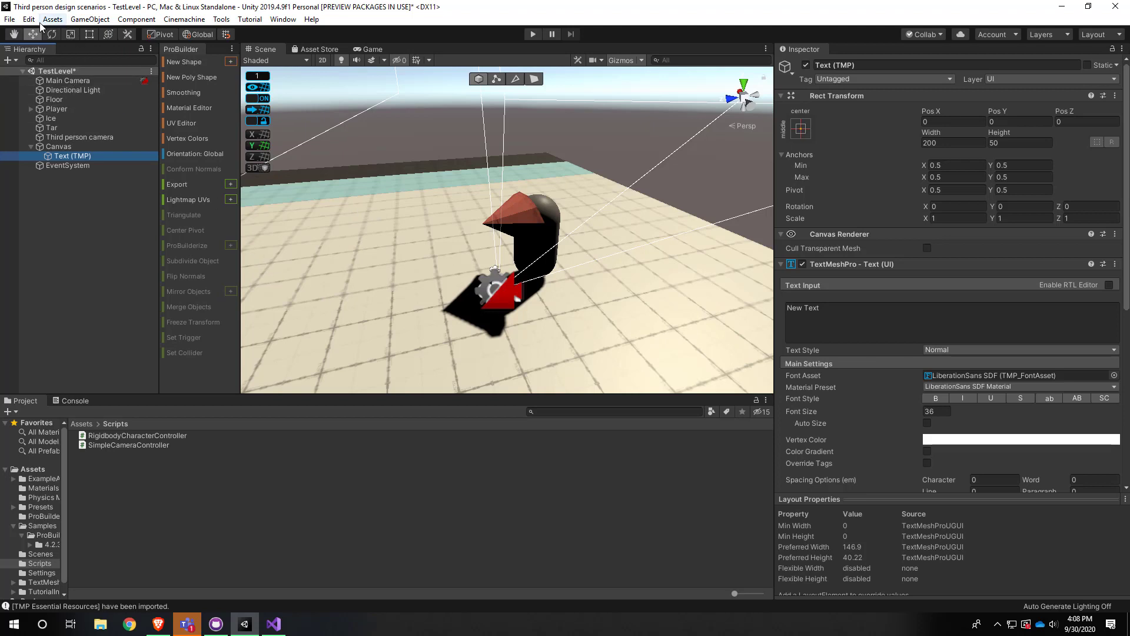
left_click(14, 21)
left_click(32, 63)
Switch to GitHub Desktop and review the list of changed files on the contextual-message-trigger branch.
left_click(223, 620)
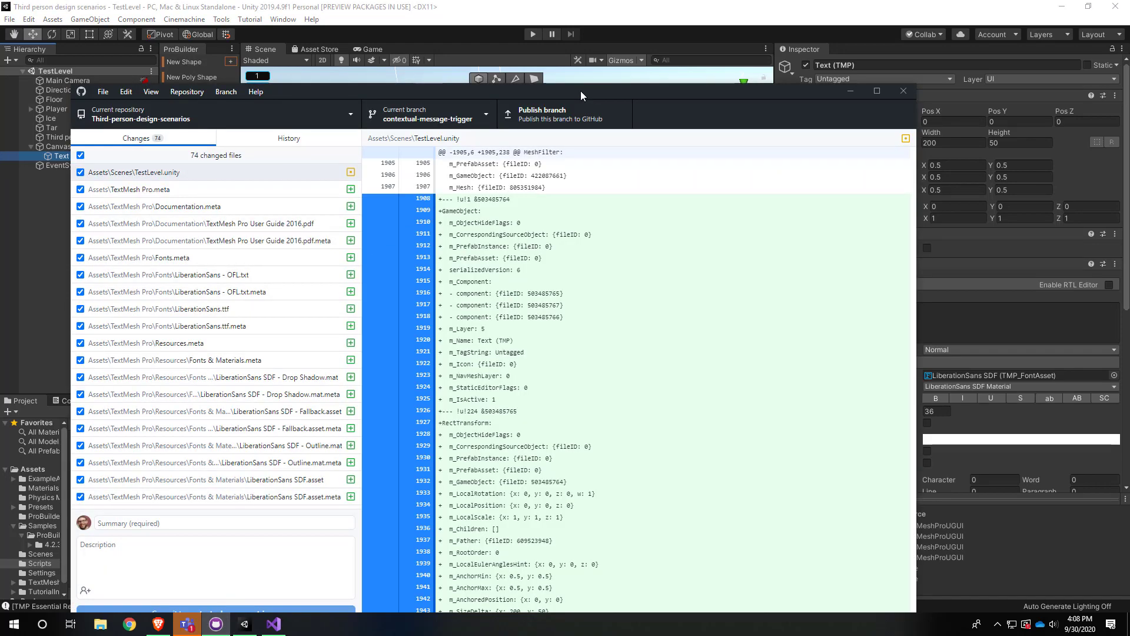
left_click_drag(595, 90, 571, 26)
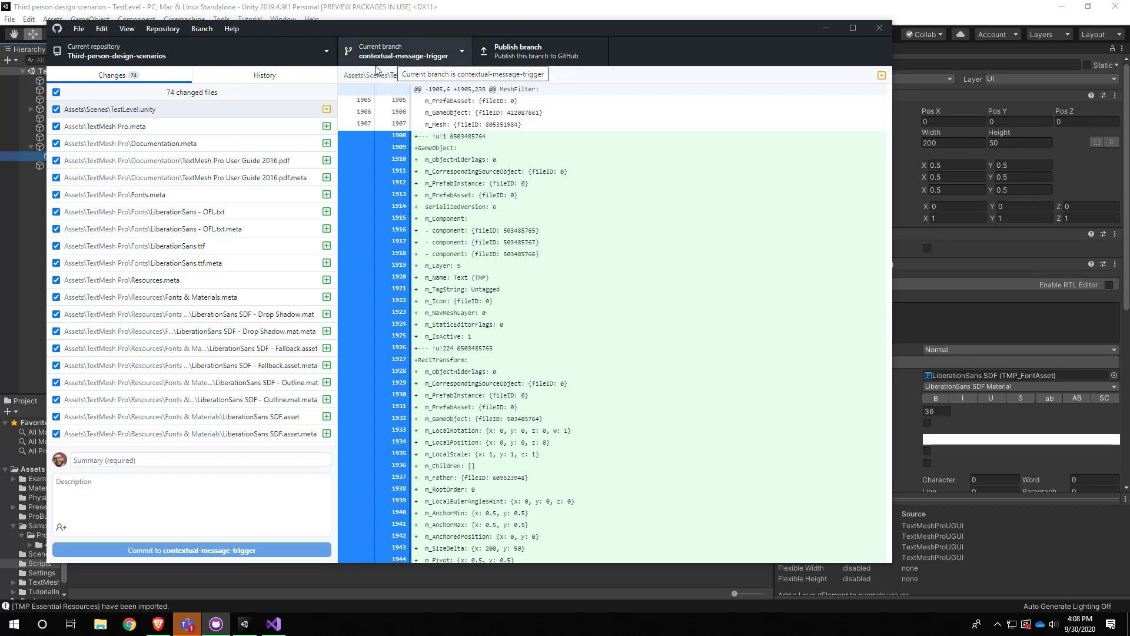
scroll(238, 233, "down", 12)
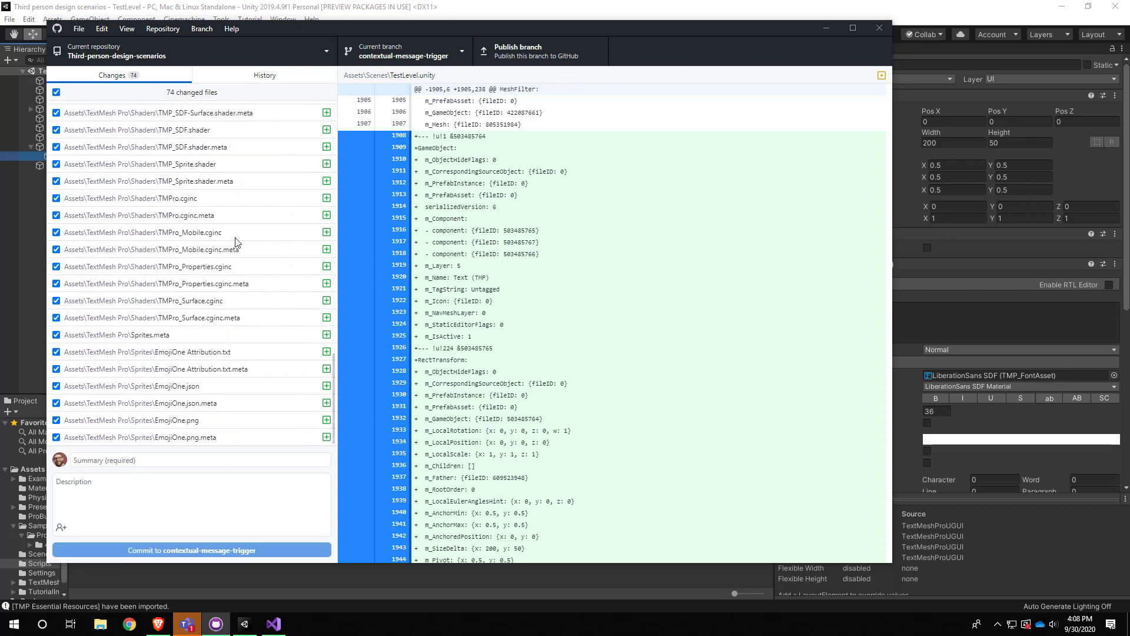
scroll(236, 256, "up", 12)
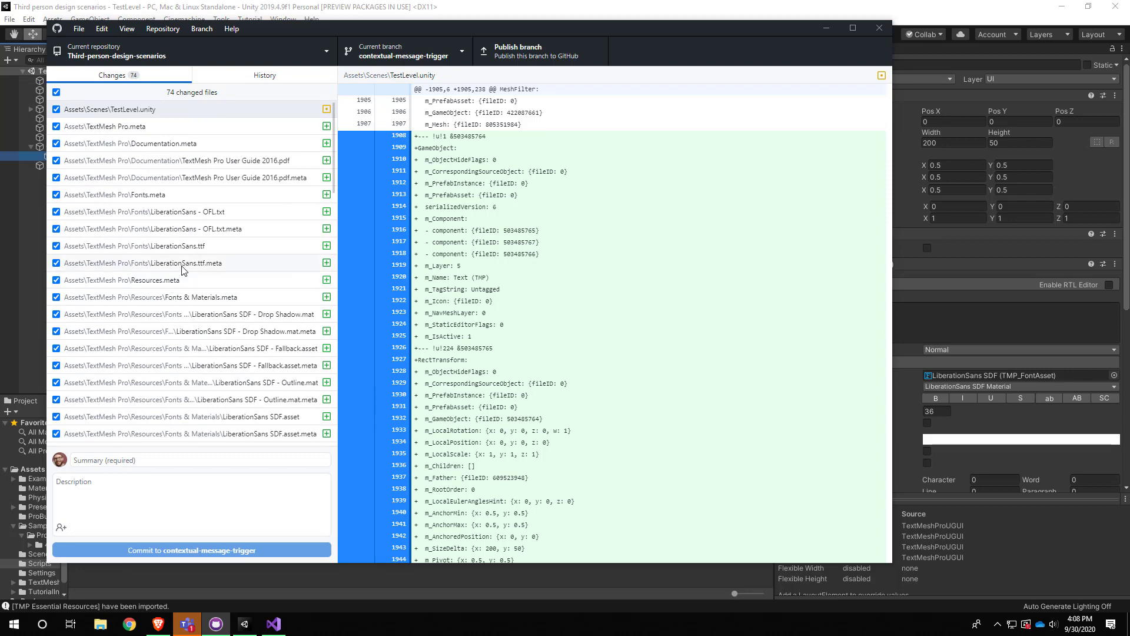
scroll(171, 287, "down", 10)
scroll(179, 288, "down", 1)
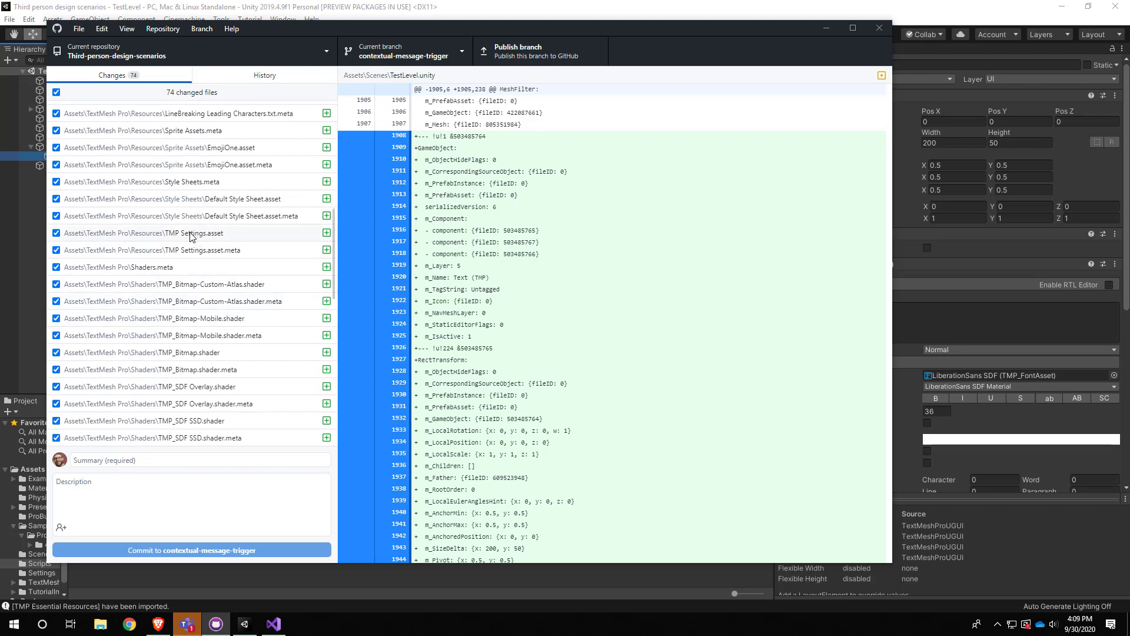
scroll(199, 242, "up", 2)
scroll(202, 246, "up", 4)
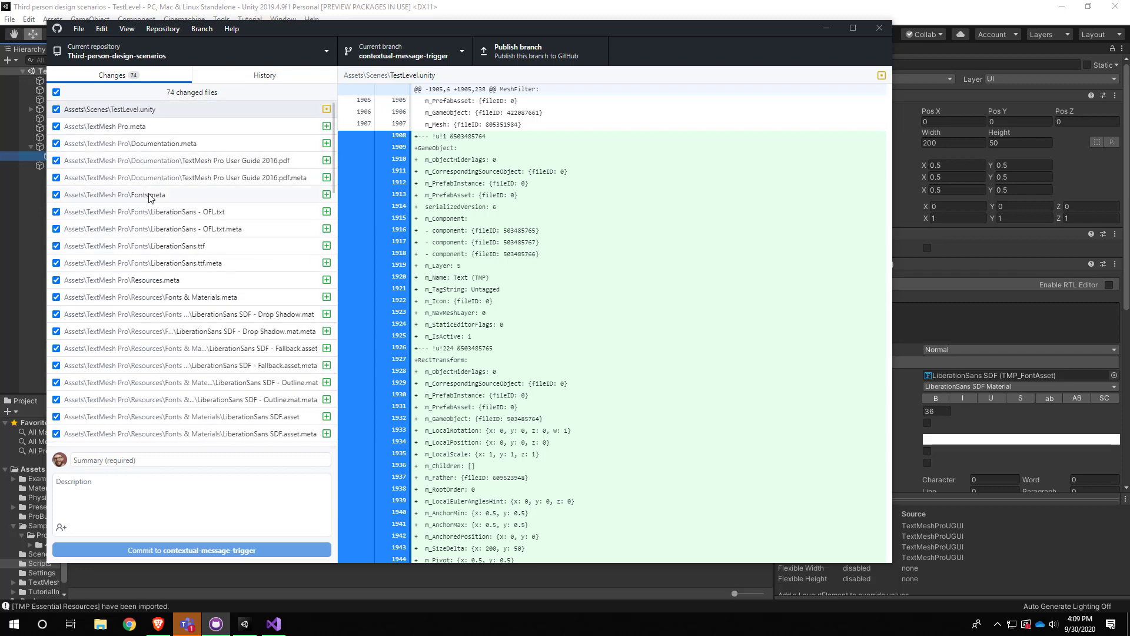
scroll(197, 203, "down", 3)
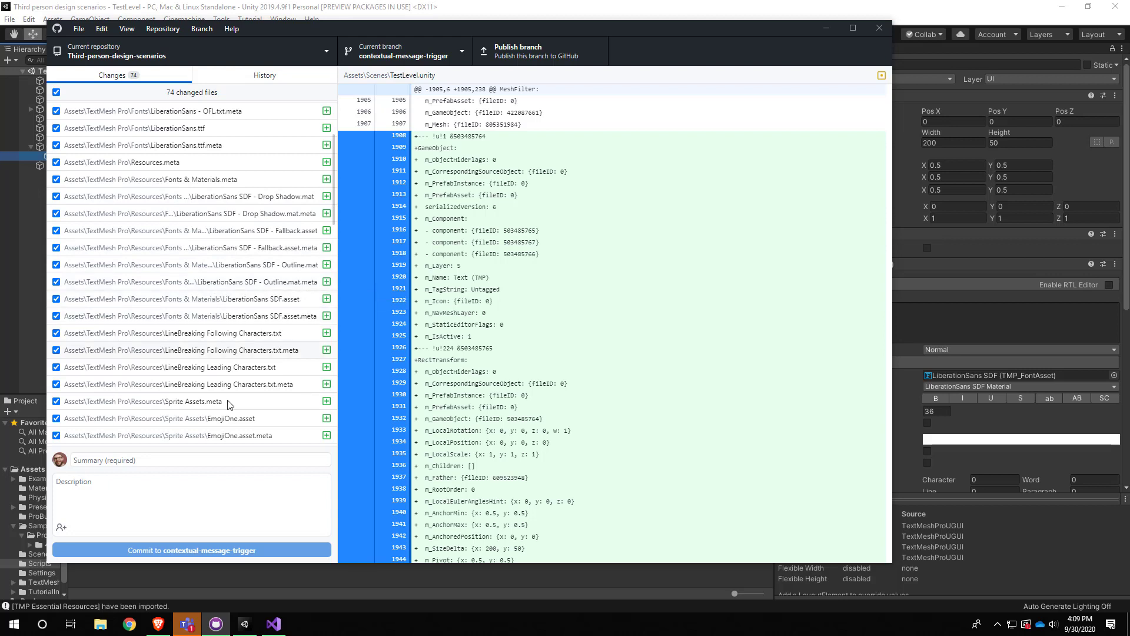
Enter the commit summary import text mesh pro "essentials" and exclude Assets\Scenes\TestLevel.unity from the commit.
left_click(206, 459)
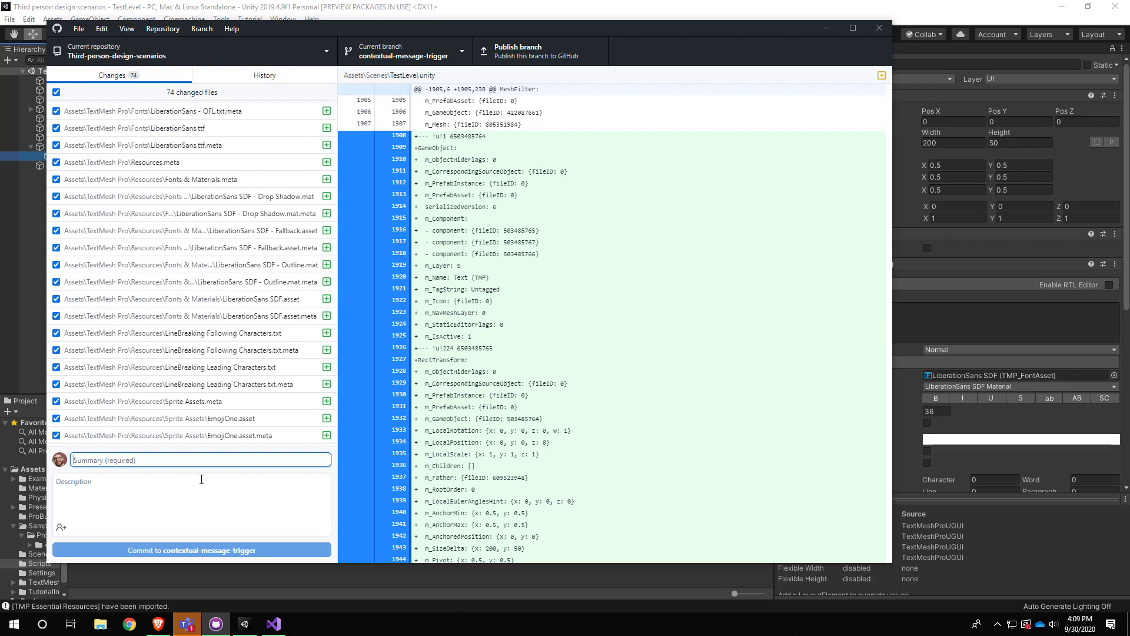
type("import text mesh pro \"essentials")
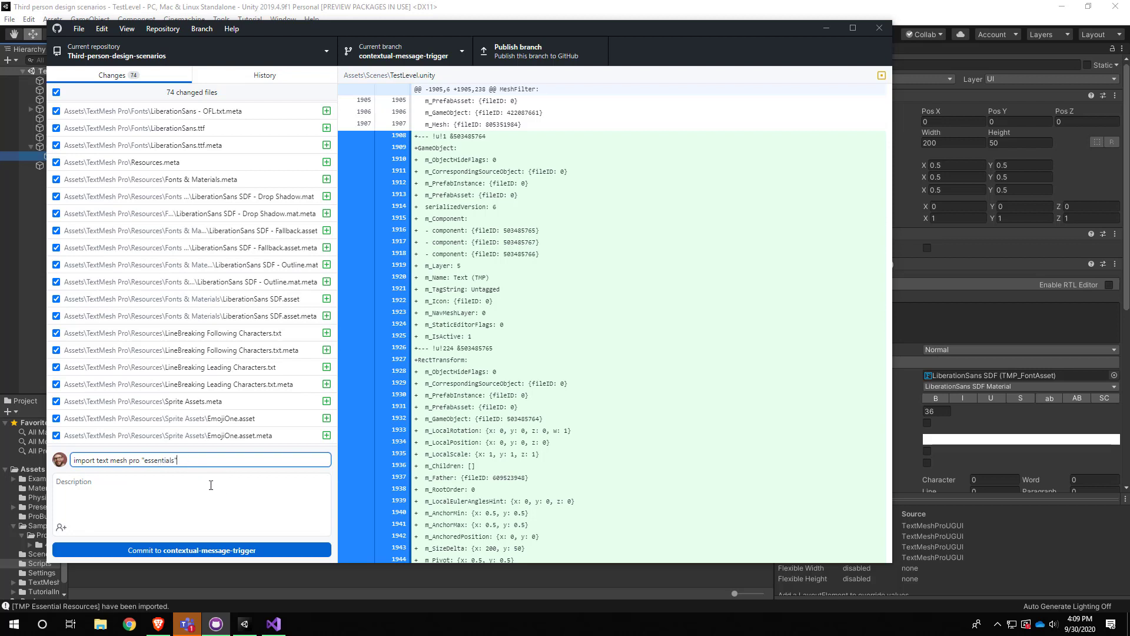
scroll(115, 265, "up", 3)
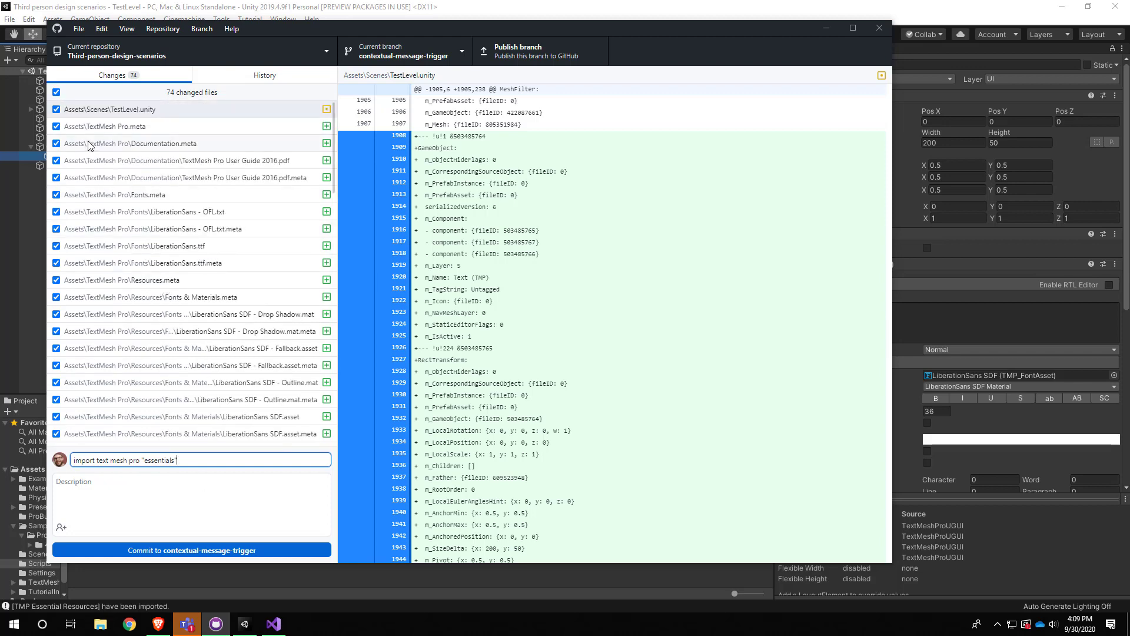
left_click(118, 113)
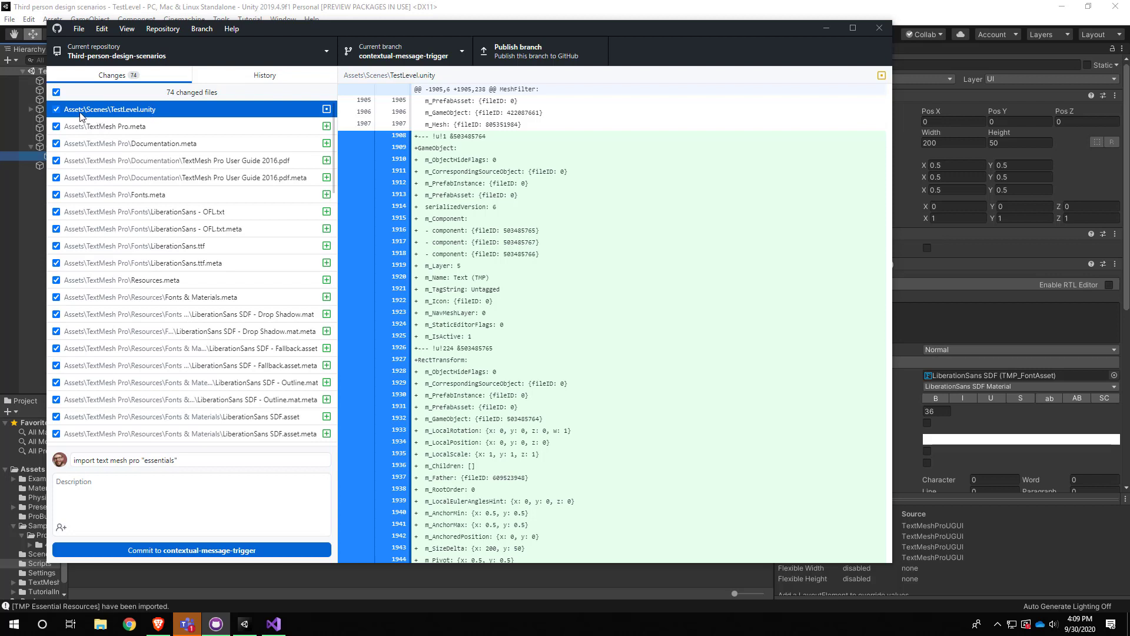
left_click(57, 110)
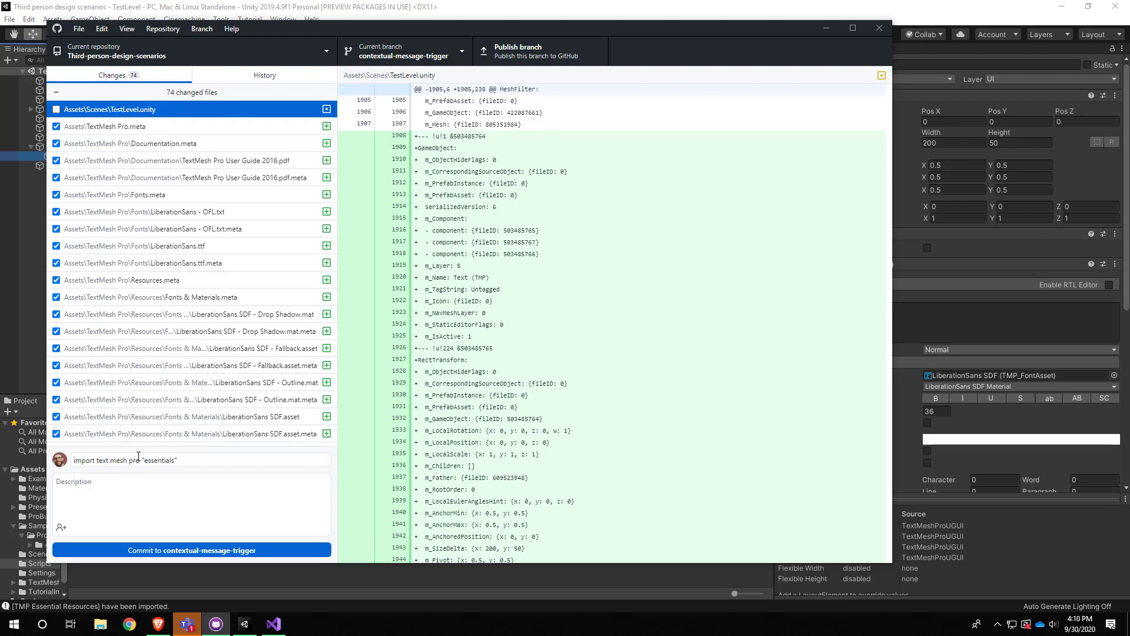
Check the remaining TextMesh Pro files and commit them to the contextual-message-trigger branch.
left_click(213, 552)
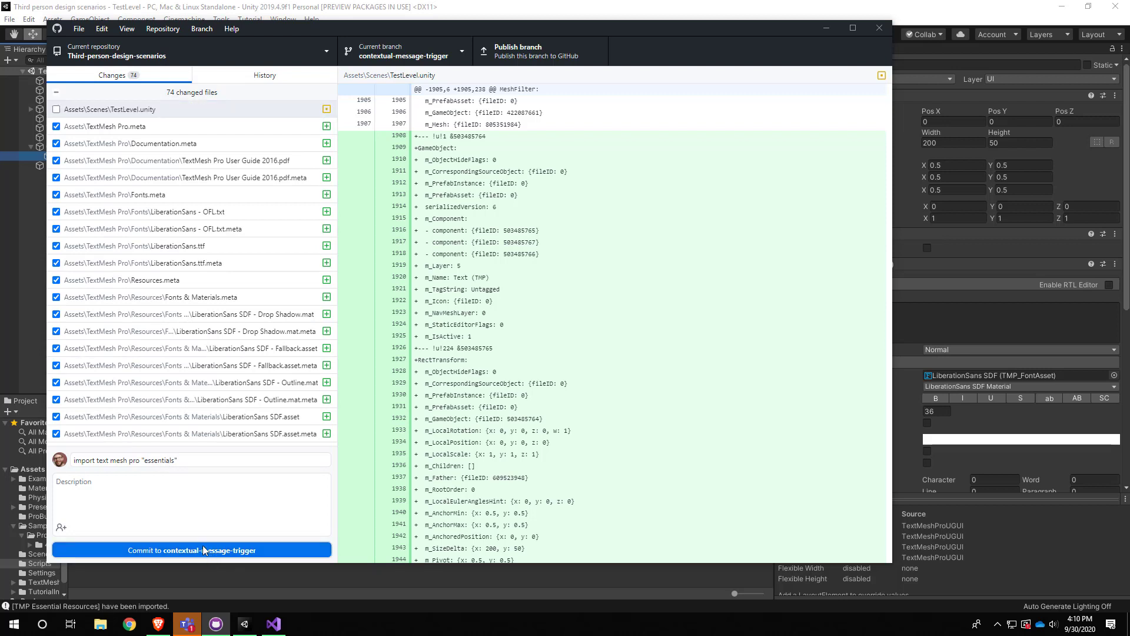
scroll(194, 300, "down", 6)
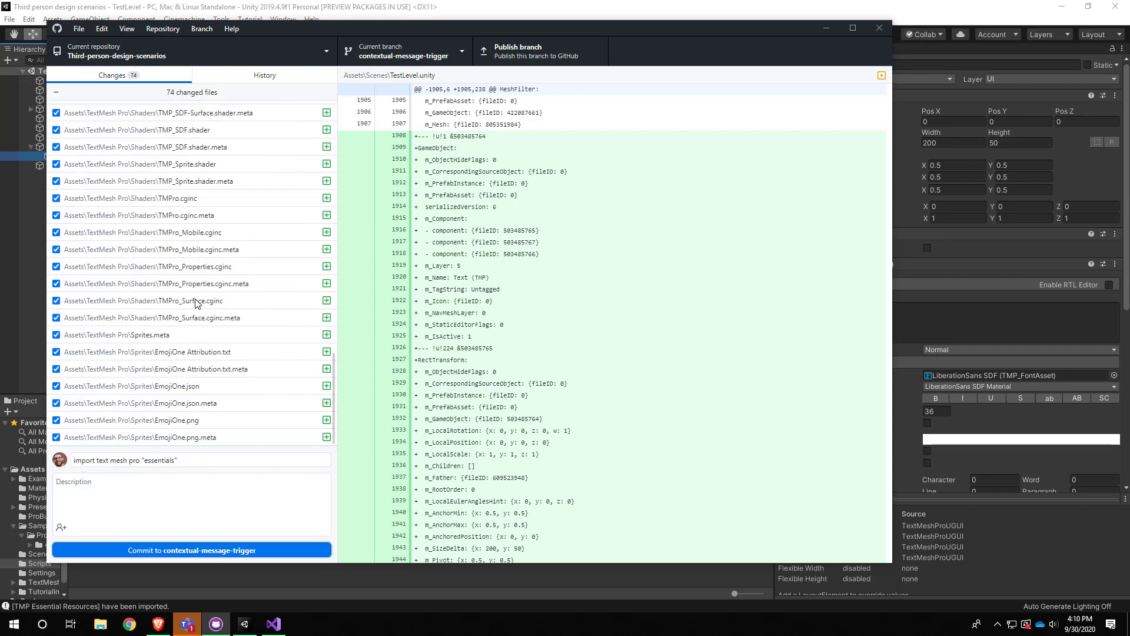
scroll(203, 309, "up", 8)
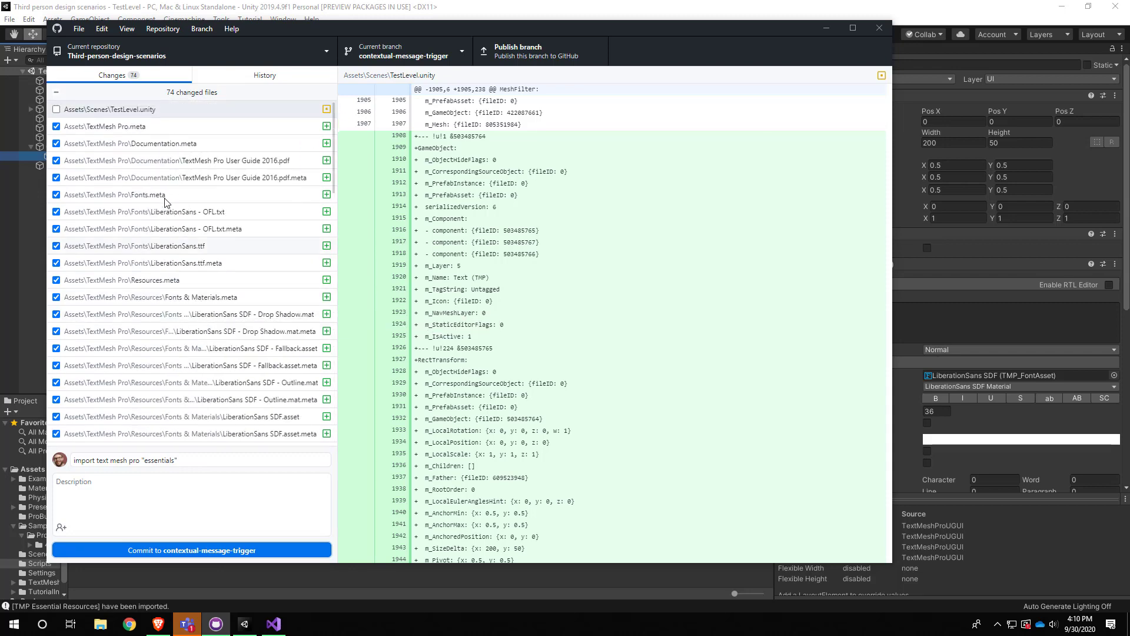
left_click(140, 129)
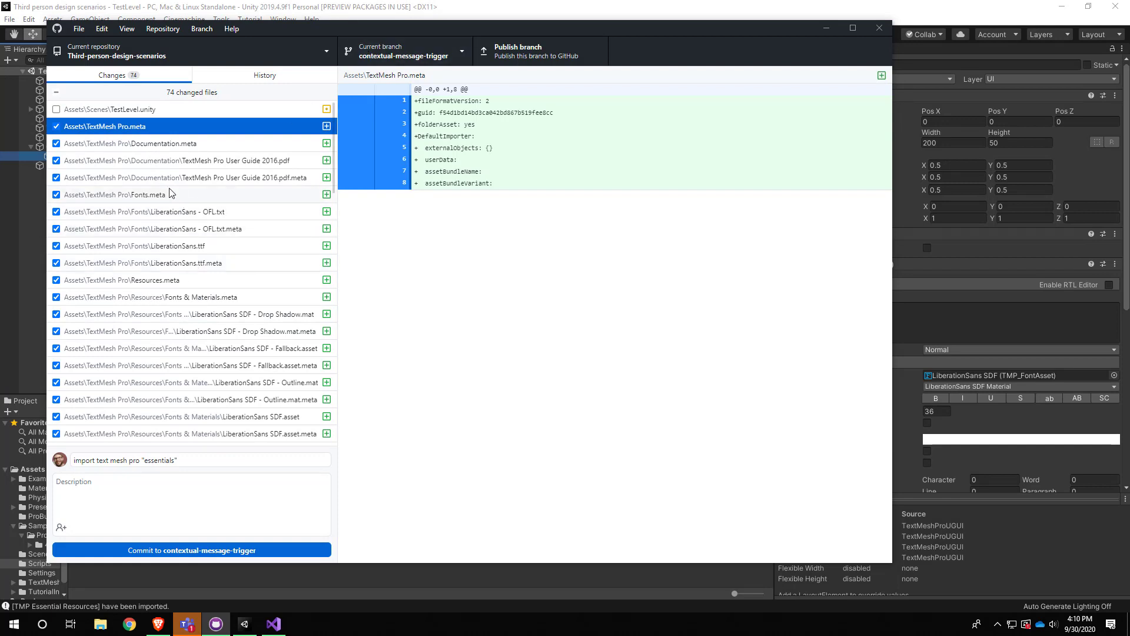
left_click(204, 551)
left_click(203, 552)
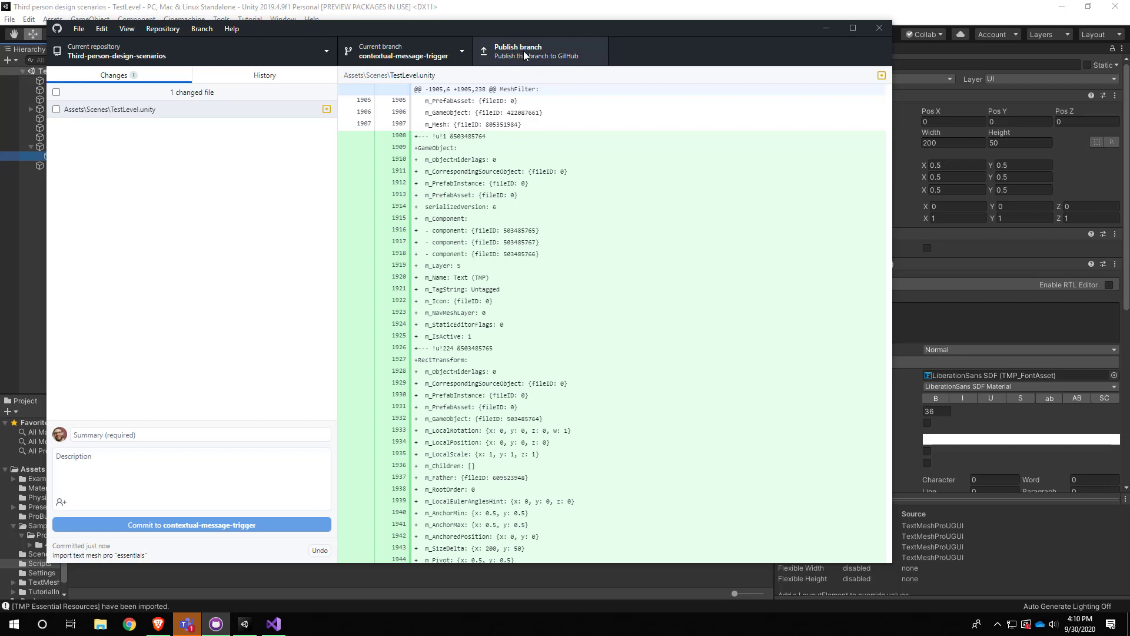
Publish the contextual-message-trigger branch to GitHub.
left_click(172, 29)
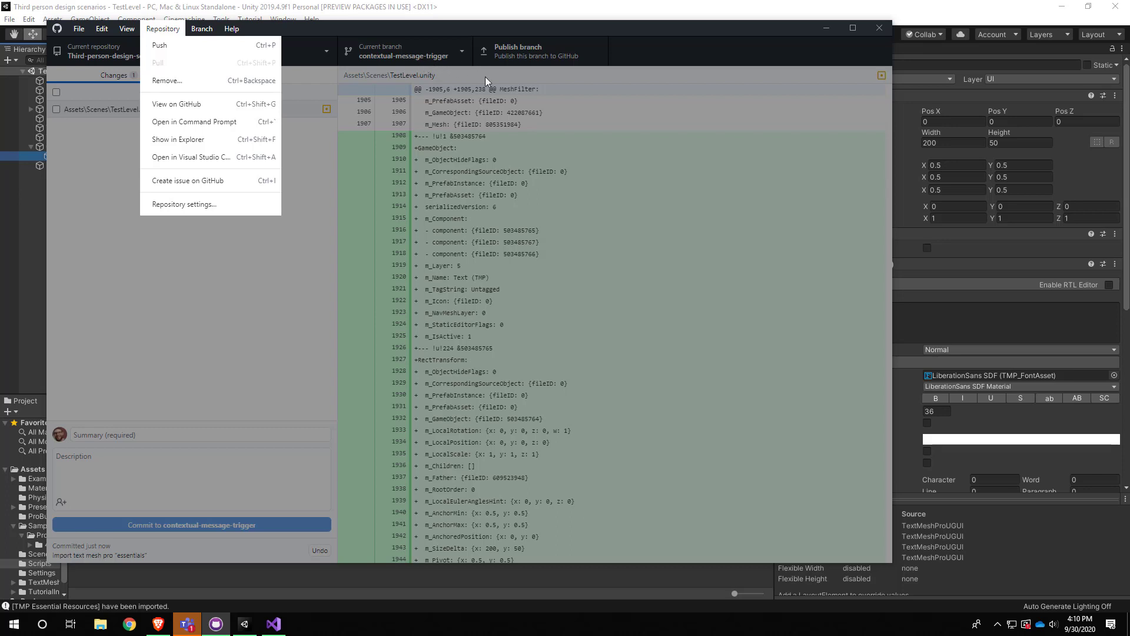
left_click(548, 107)
left_click(525, 52)
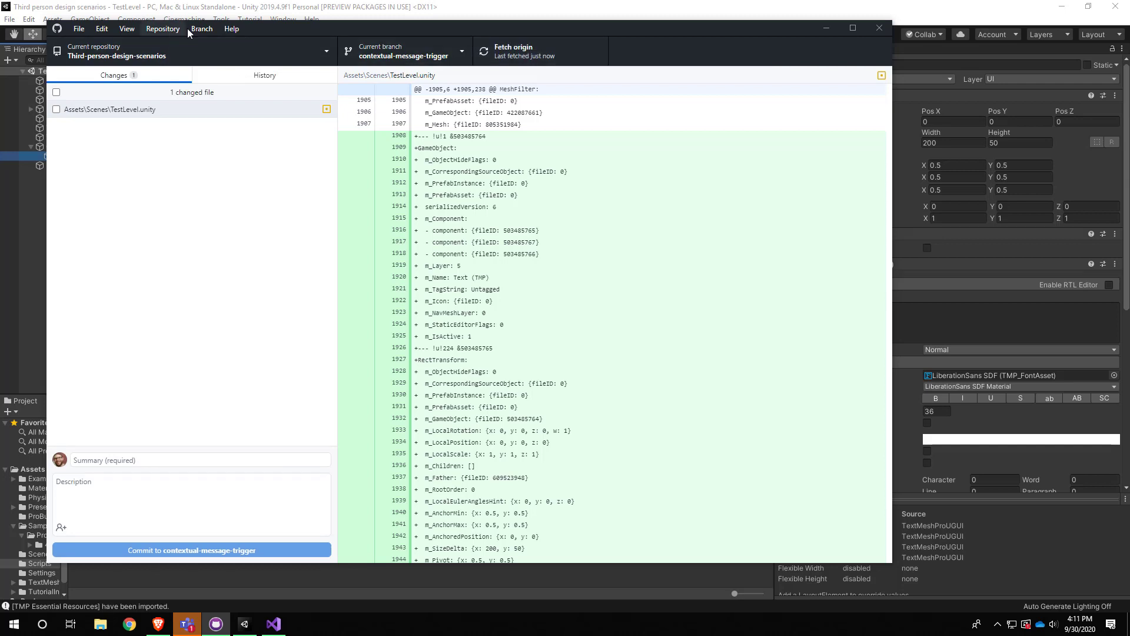
View the Third-person-design-scenarios repository on GitHub and open its contextual-message-trigger branch from the branch list.
left_click(163, 28)
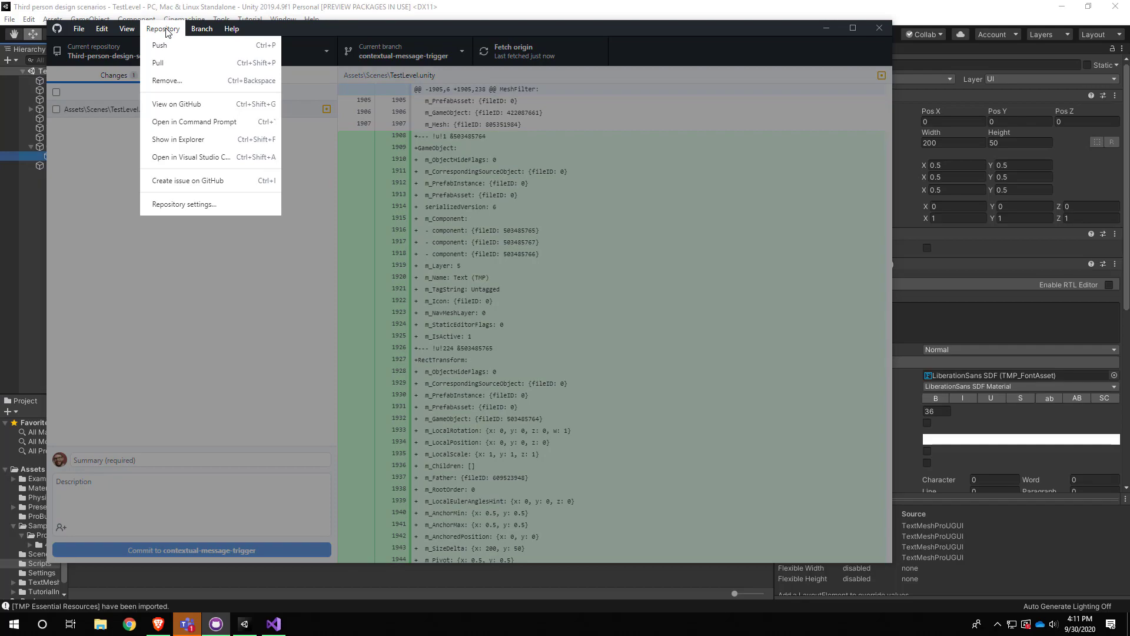
left_click(178, 105)
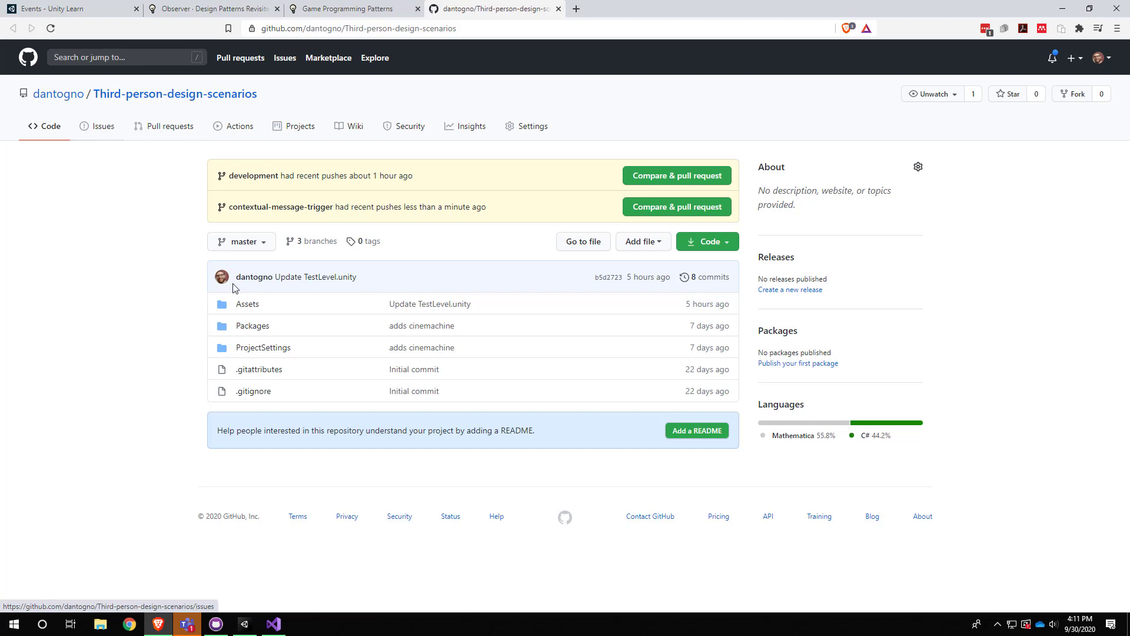
left_click(321, 246)
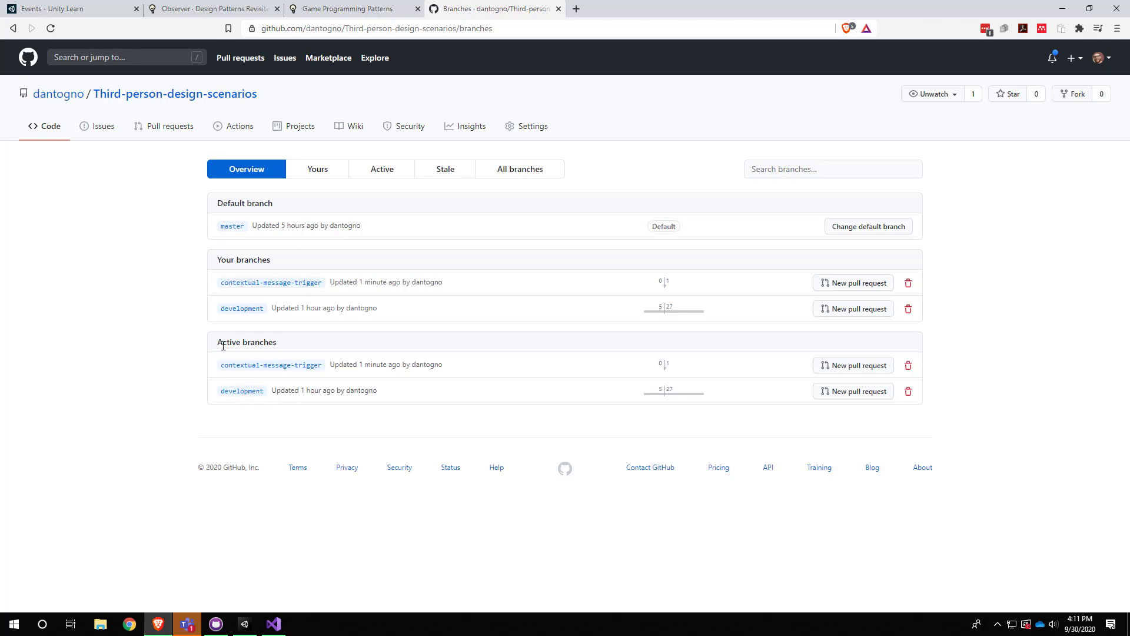
left_click(257, 284)
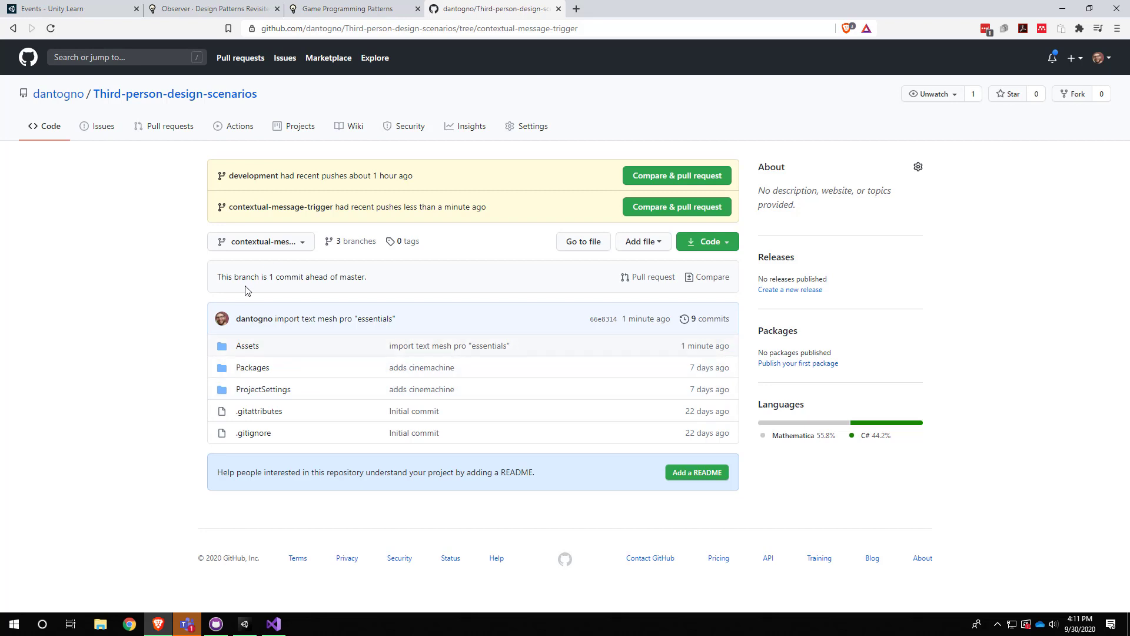
Review the commit history of the contextual-message-trigger branch.
left_click_drag(269, 278, 308, 280)
left_click(714, 320)
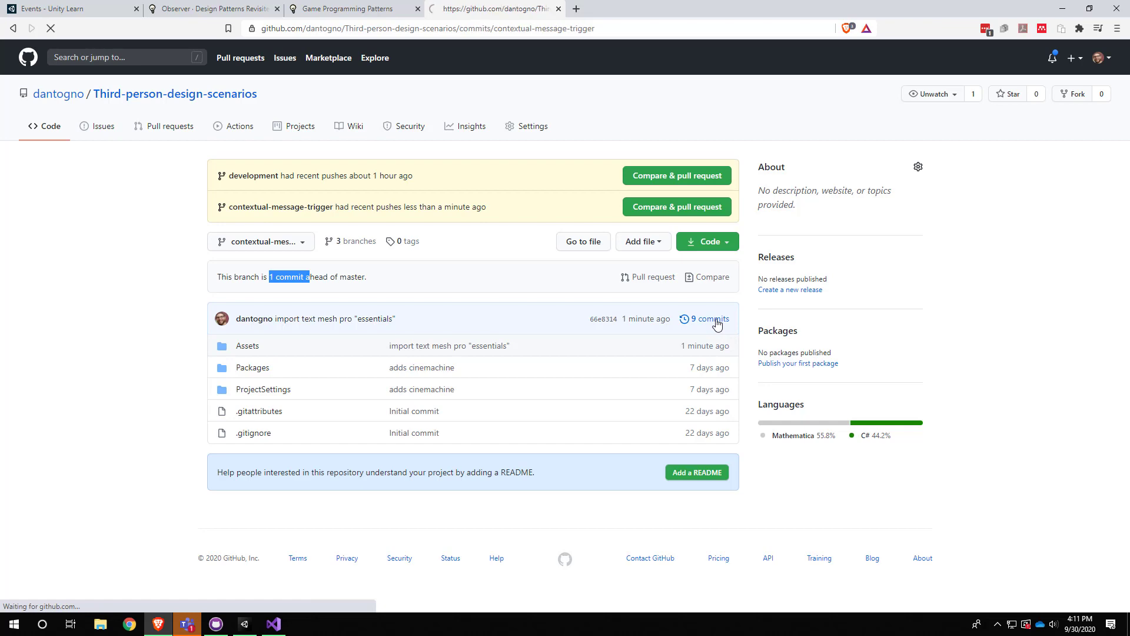
scroll(315, 344, "down", 3)
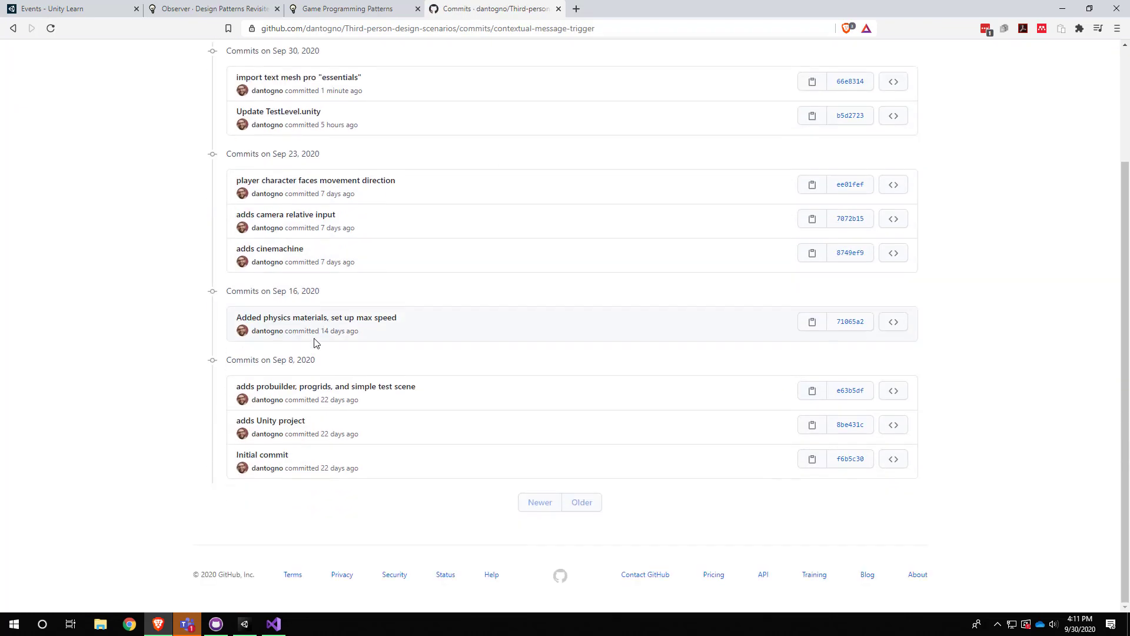
scroll(330, 459, "up", 3)
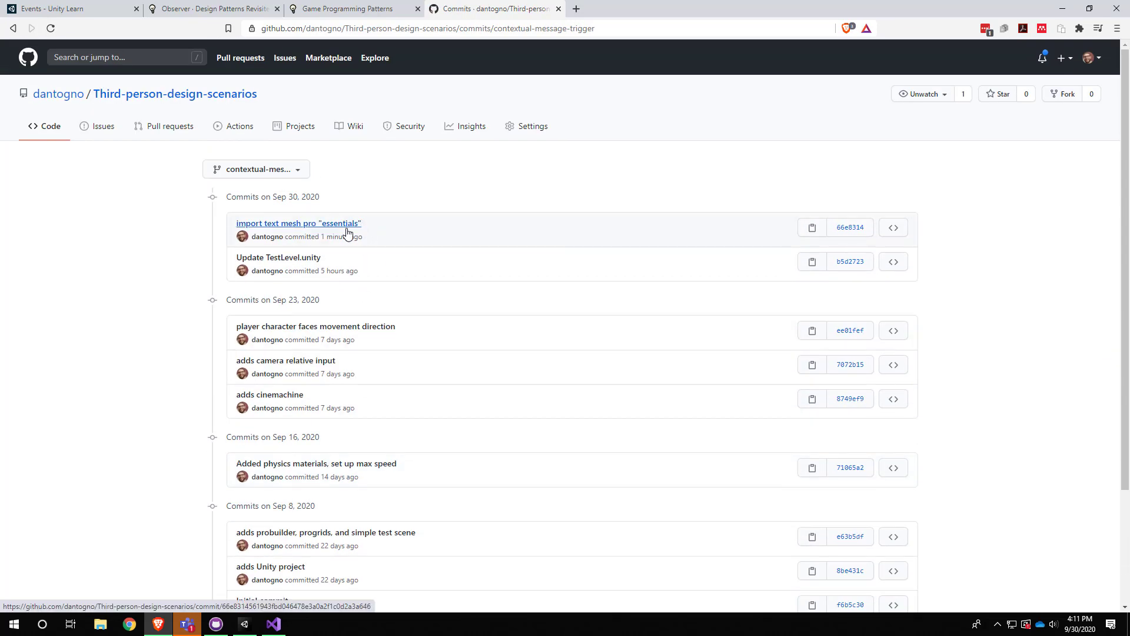
Switch the commit history to the master branch and look through its commits for comparison.
left_click(270, 170)
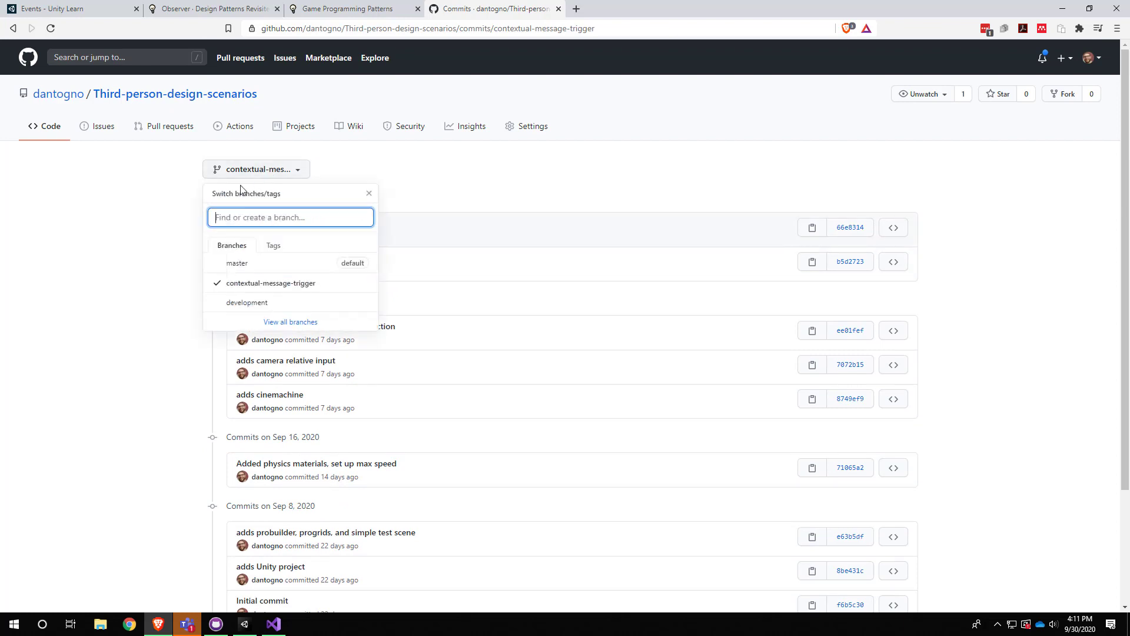
left_click(236, 263)
scroll(299, 262, "down", 1)
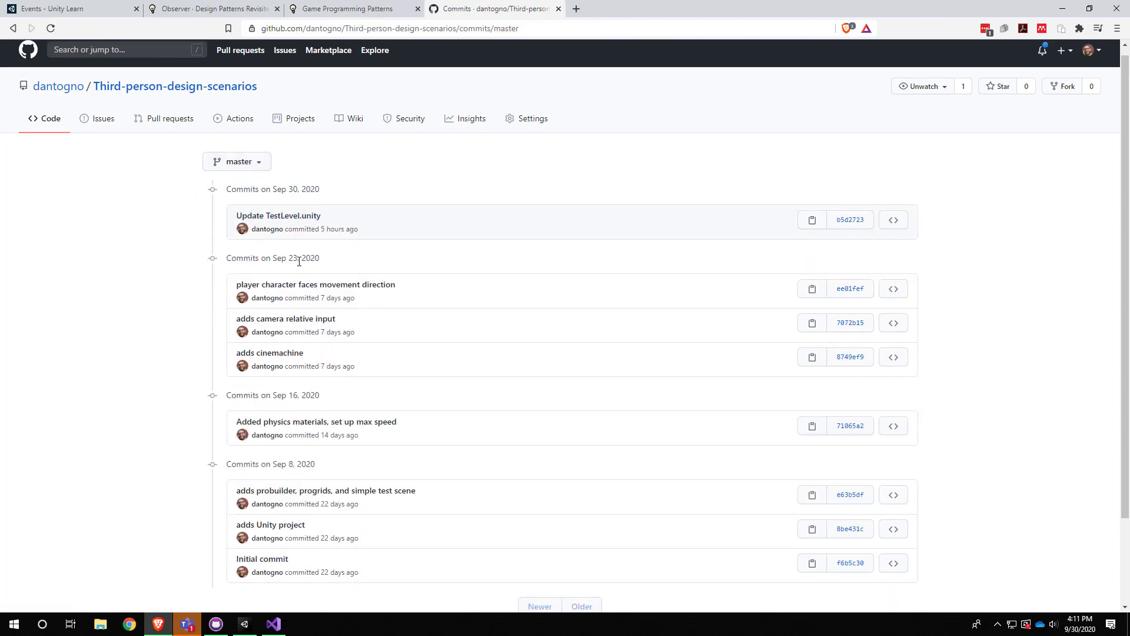
scroll(299, 262, "down", 2)
scroll(302, 295, "up", 2)
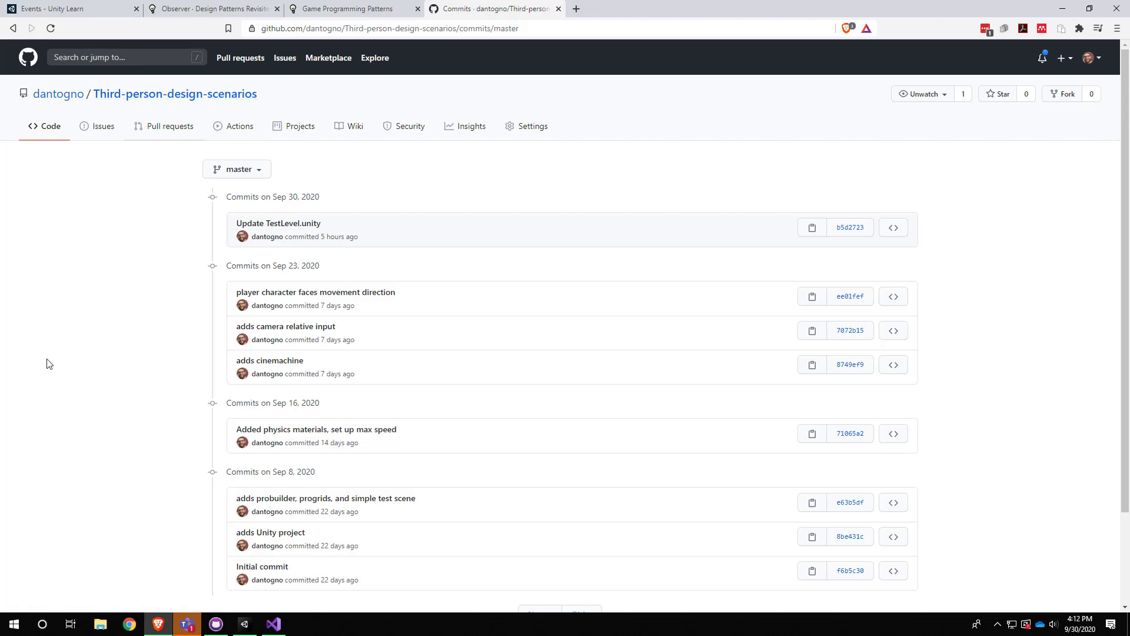
Return to GitHub Desktop and include Assets\Scenes\TestLevel.unity in the pending commit.
left_click(273, 625)
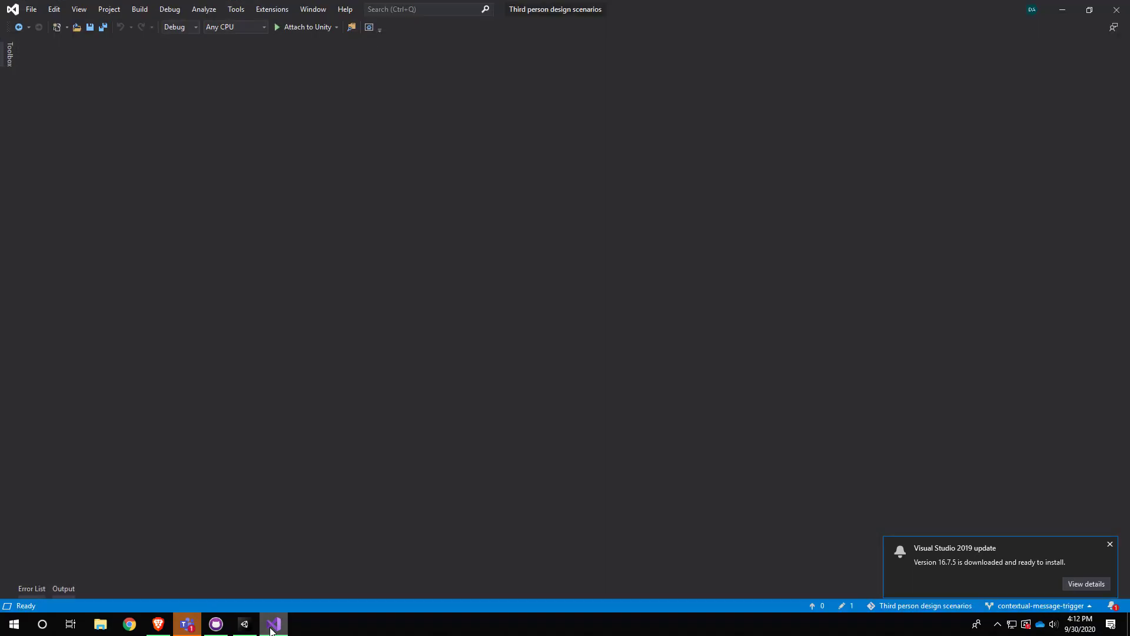
left_click(272, 629)
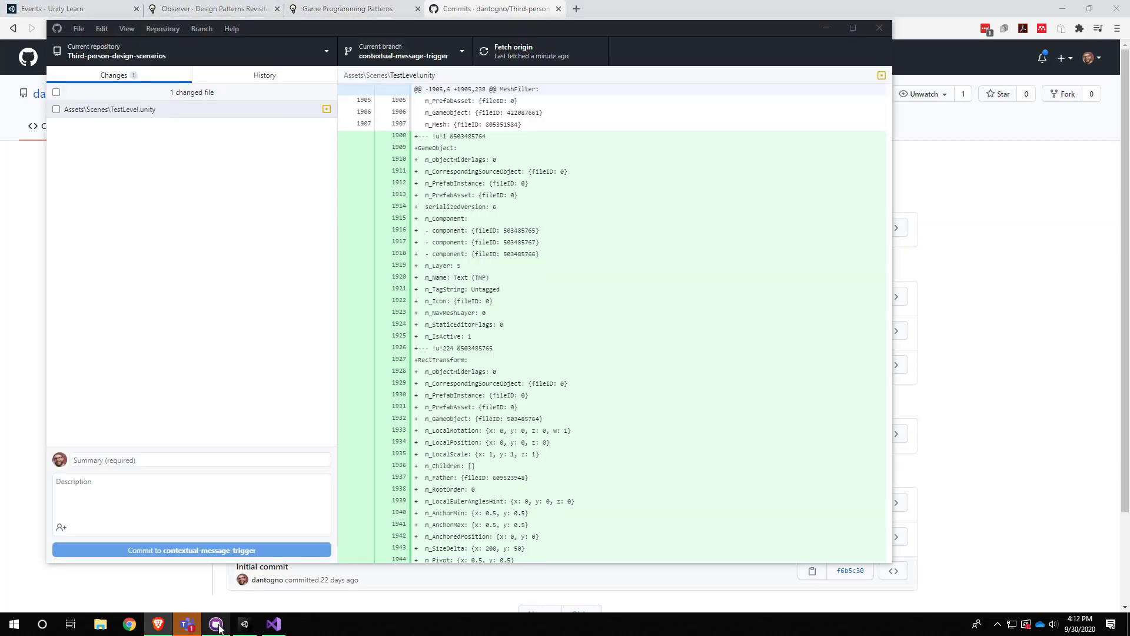
left_click(216, 625)
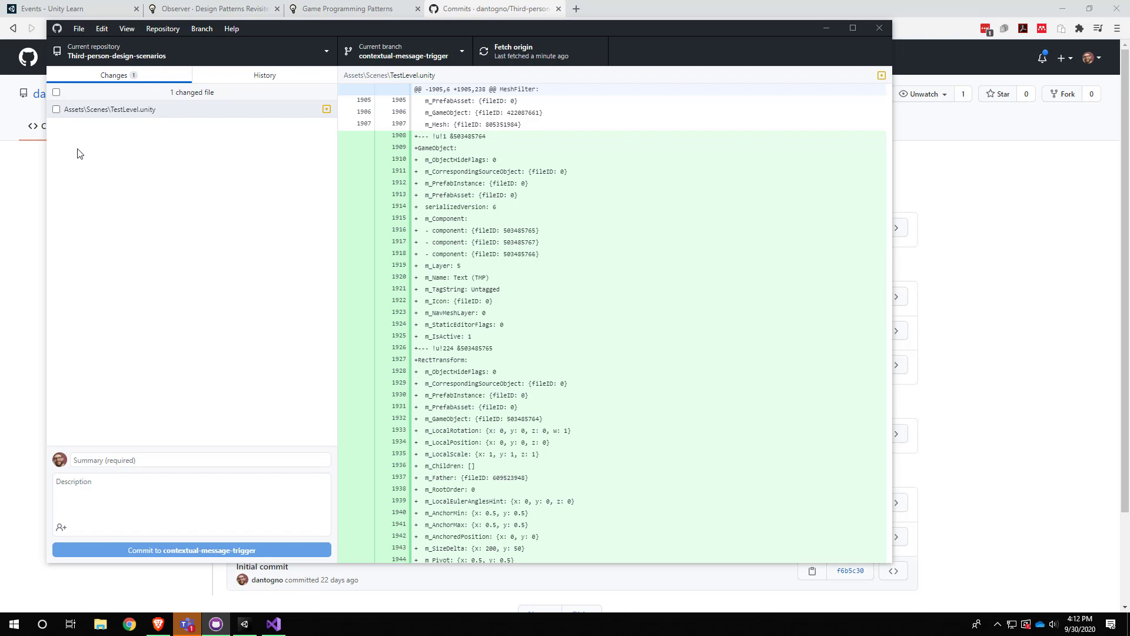
left_click(56, 110)
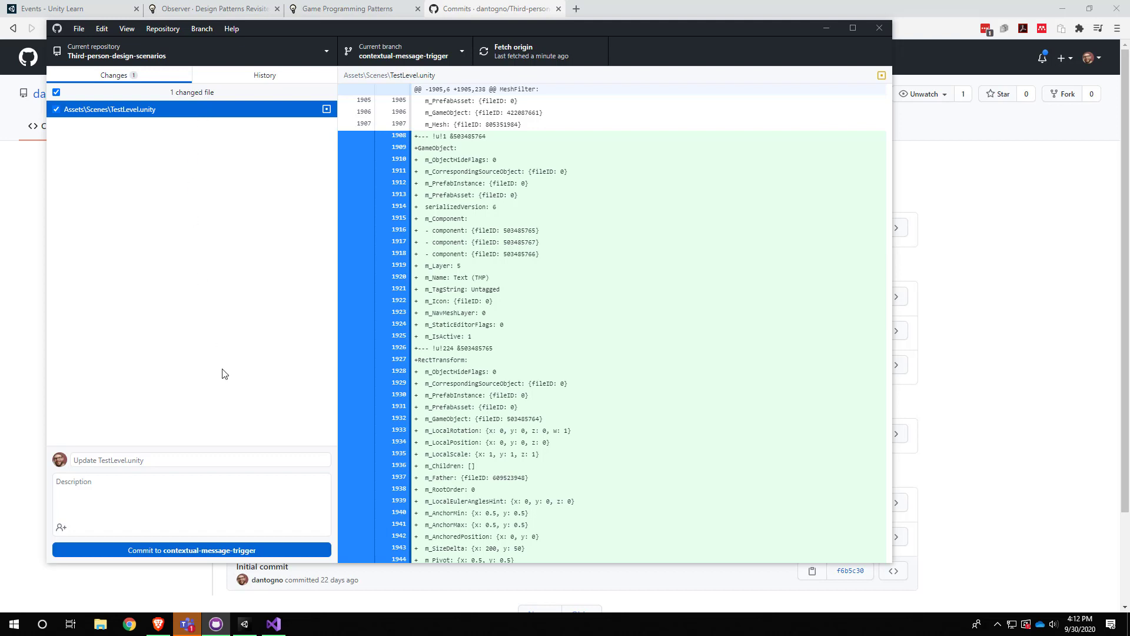
left_click(203, 462)
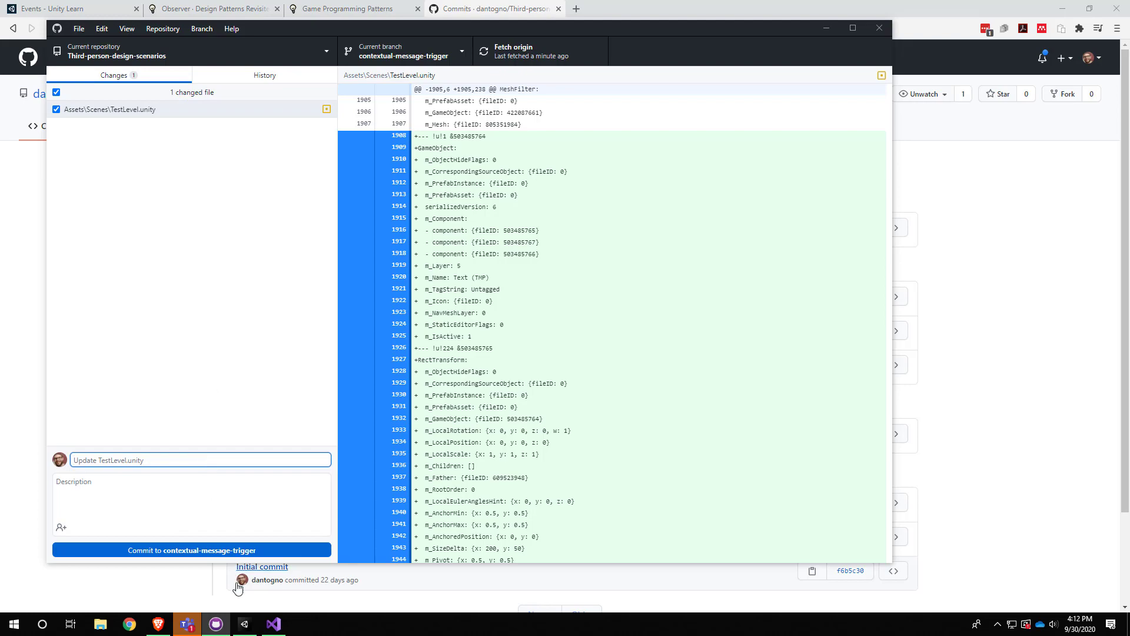
Switch to Unity and look through the UI object types that can be created in the scene hierarchy.
left_click(247, 624)
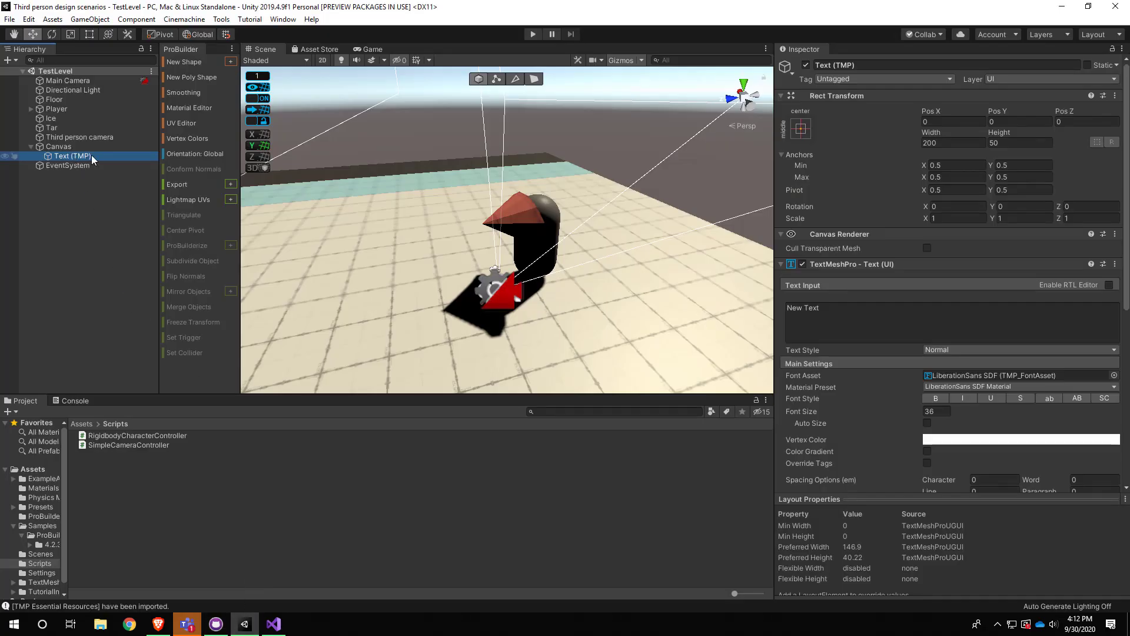
right_click(62, 213)
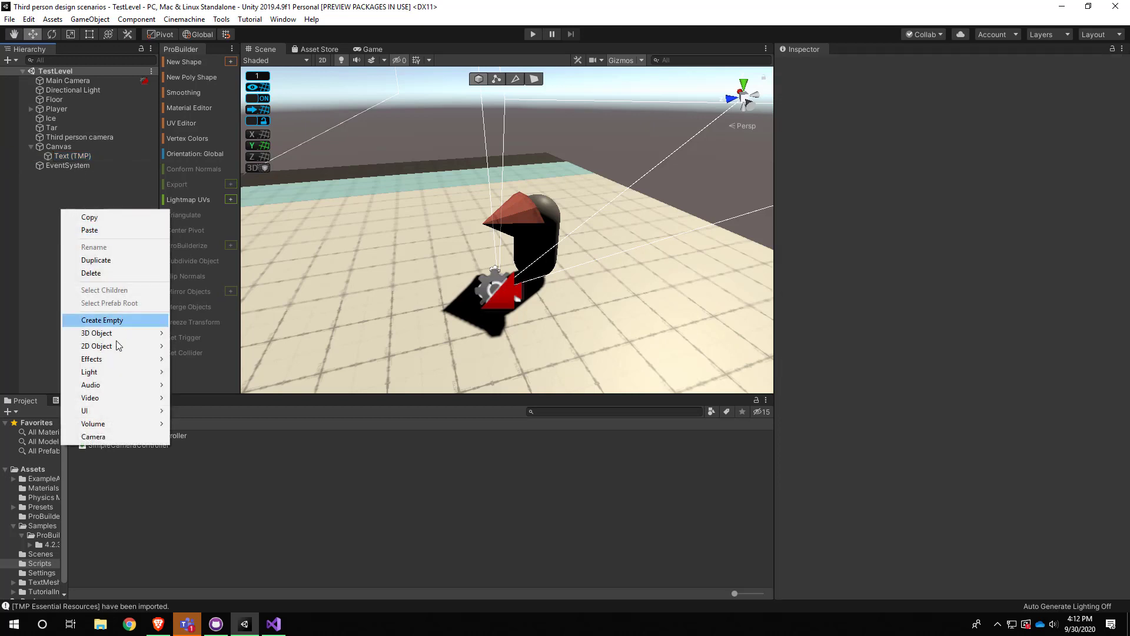
mouse_move(118, 412)
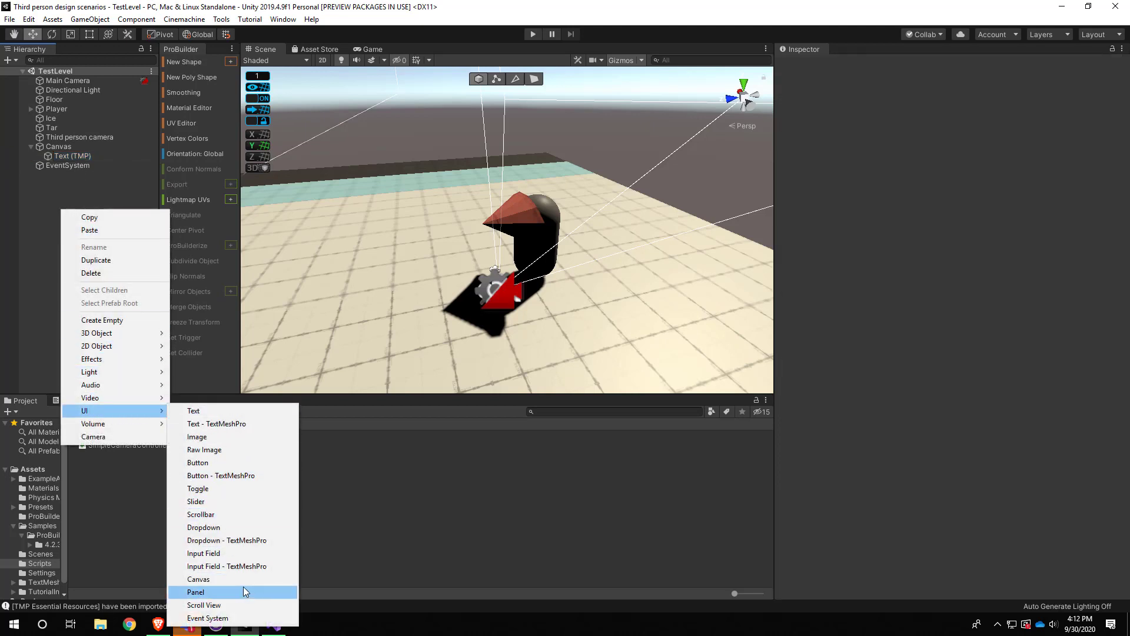
left_click(28, 236)
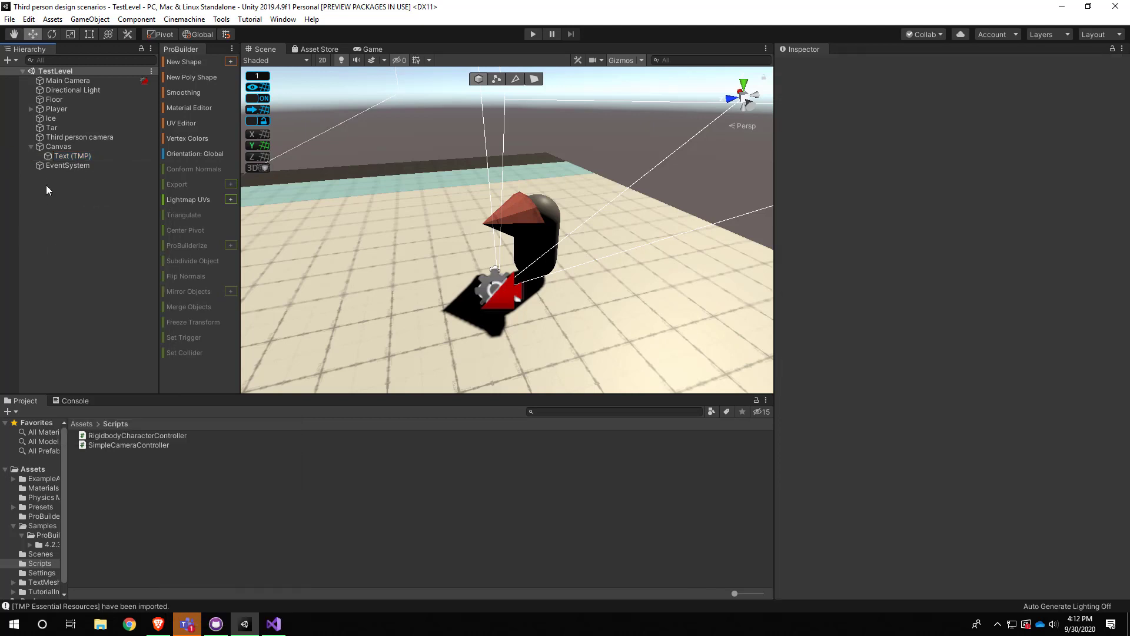
Inspect the components of the Canvas, EventSystem and Text (TMP) objects in turn.
left_click(56, 148)
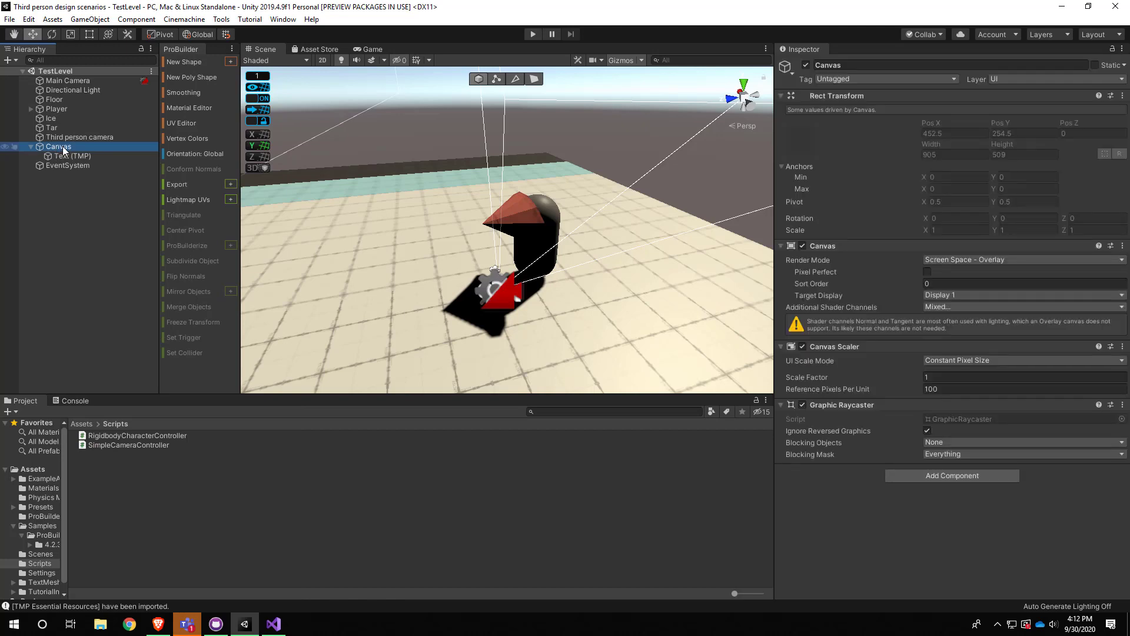
left_click(61, 166)
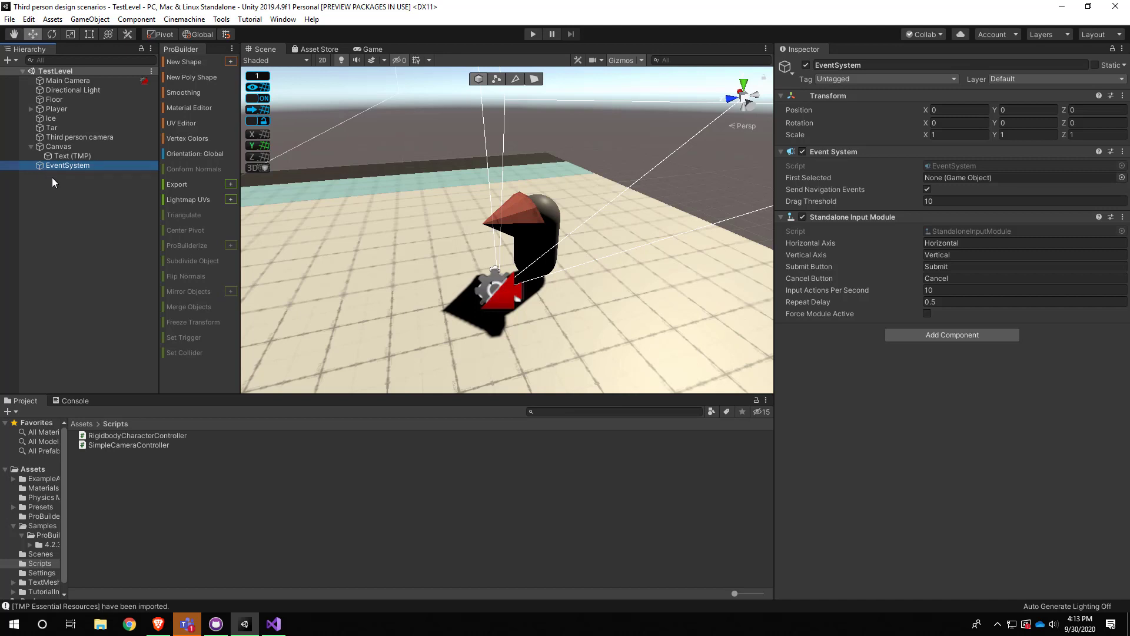
left_click(74, 156)
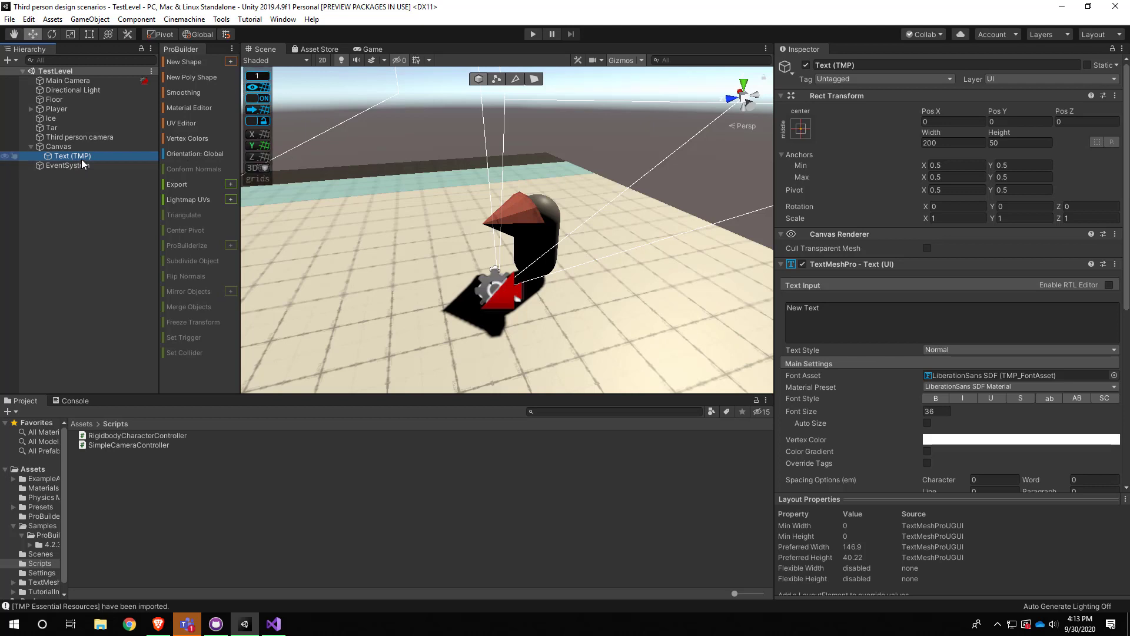
left_click(57, 147)
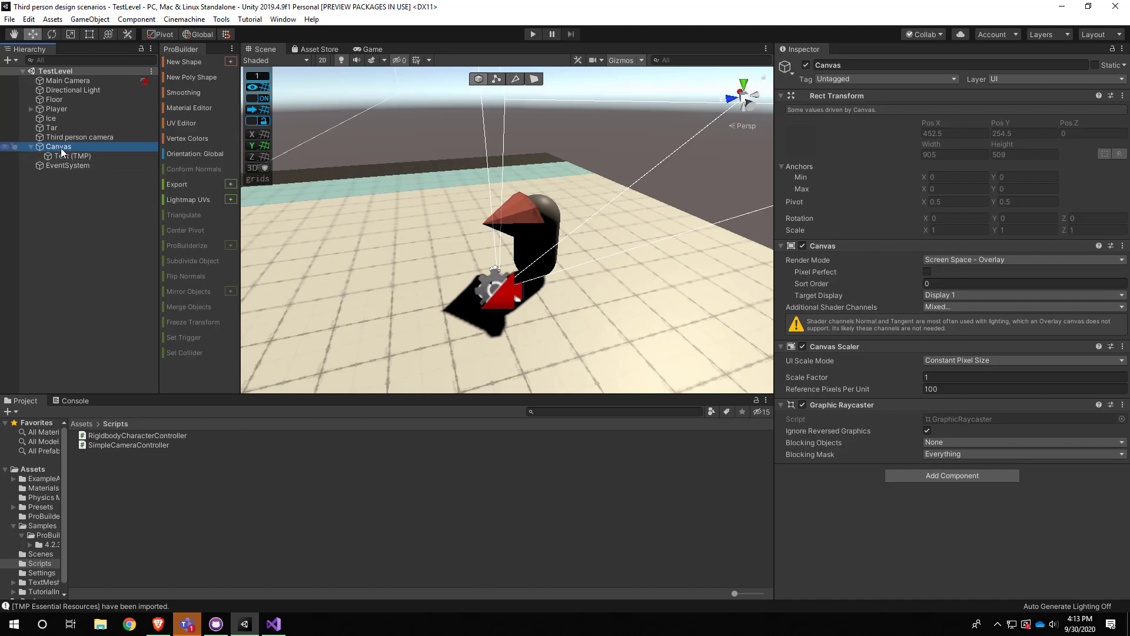
Check the text in the Game view, then frame the Canvas in the Scene view and examine its overlay rectangle.
left_click(372, 50)
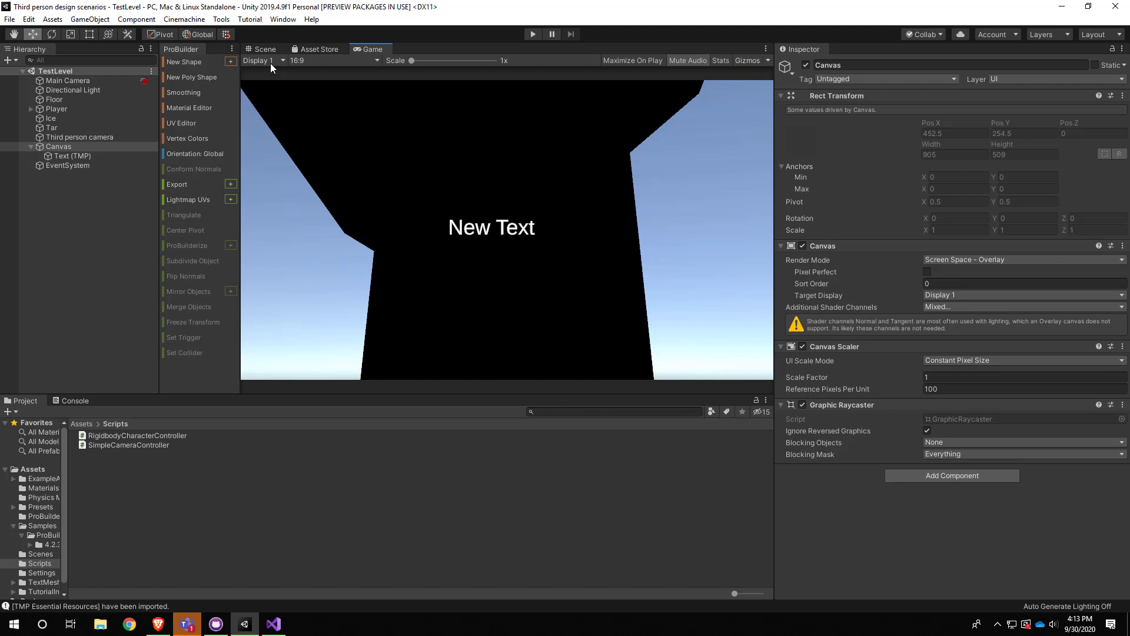
left_click(264, 49)
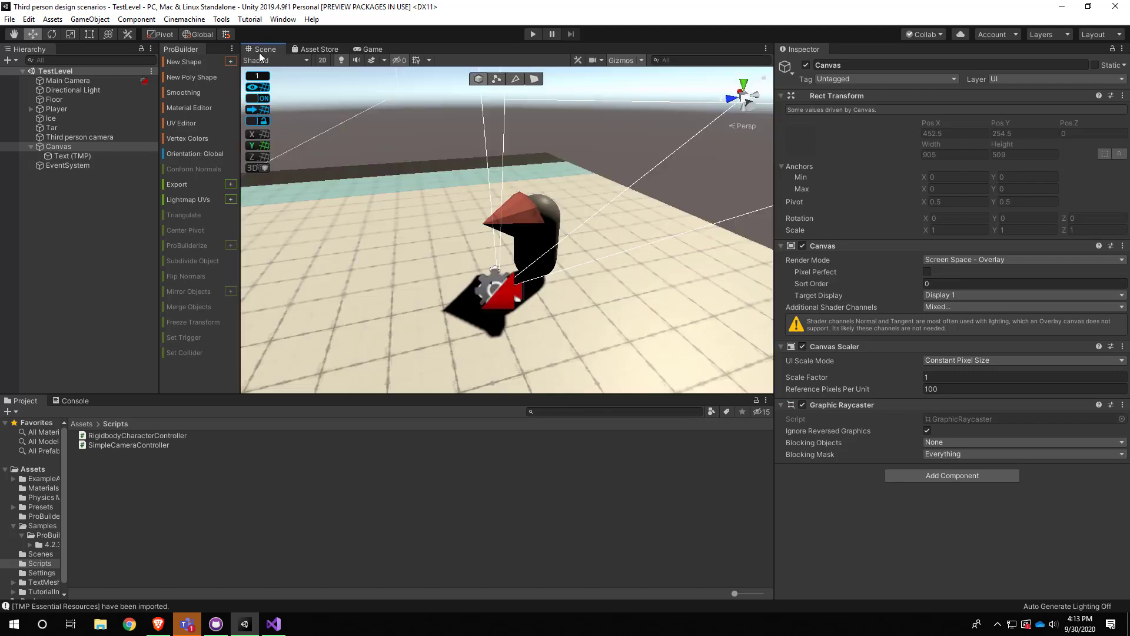
left_click(69, 156)
left_click(64, 147)
double_click(65, 147)
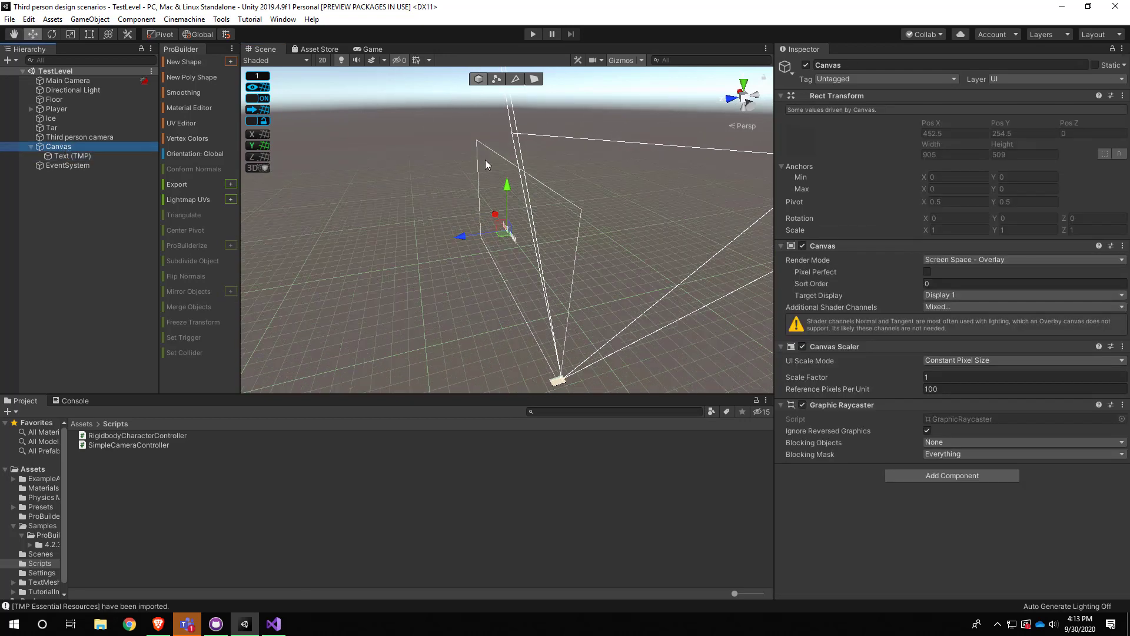
right_click_drag(451, 334, 630, 334)
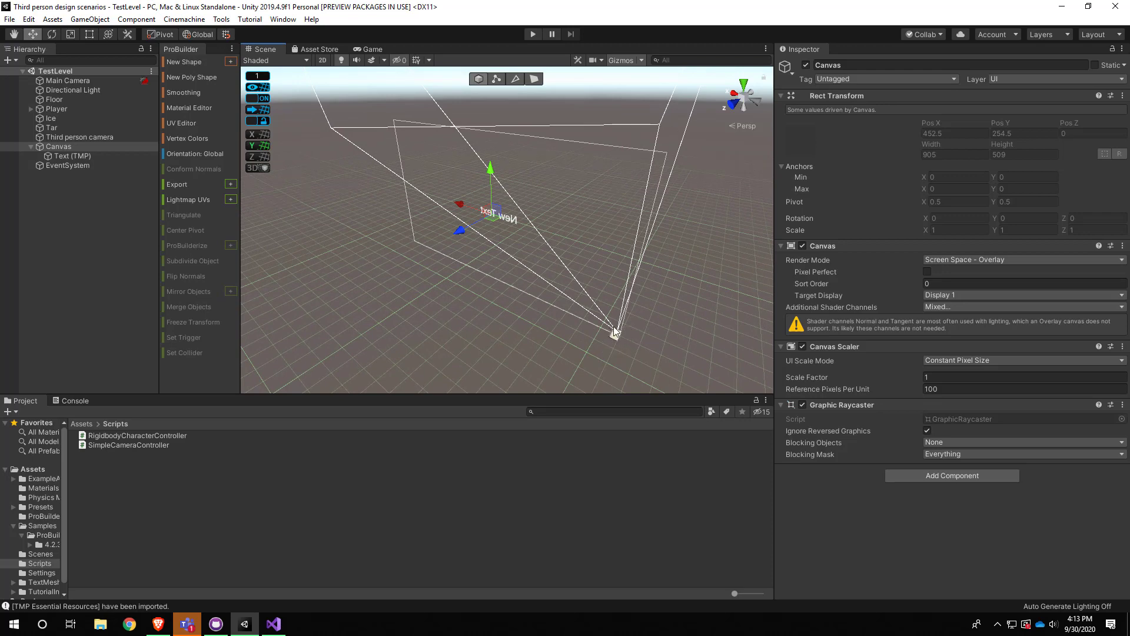
Show the Canvas in the Game view and examine the aspect ratio options, choosing 16:9.
left_click(66, 147)
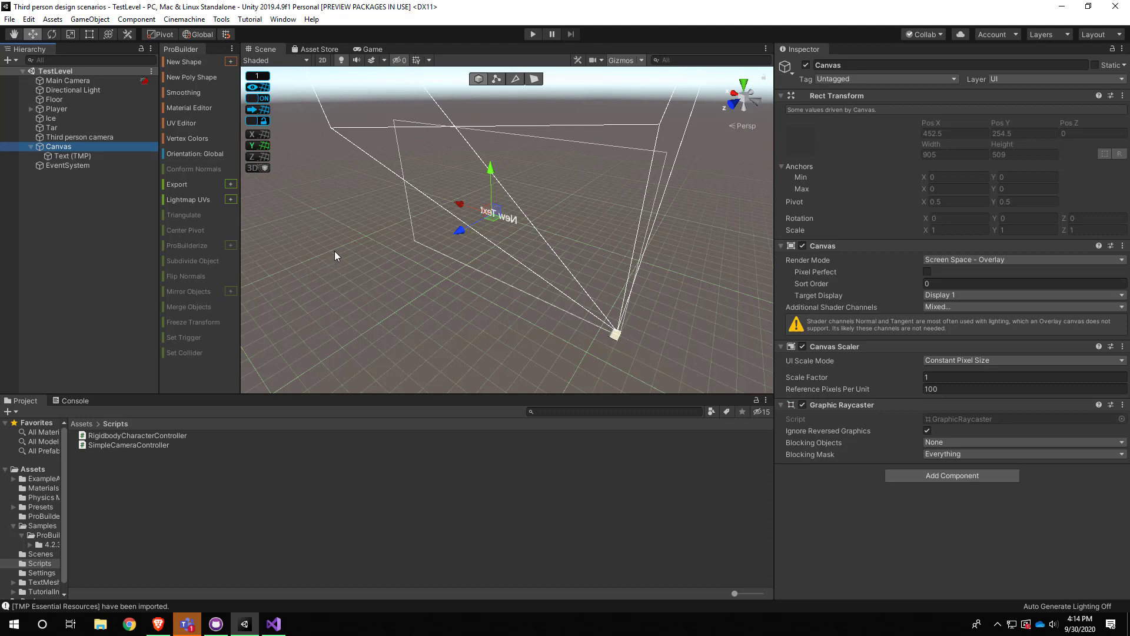
left_click(367, 49)
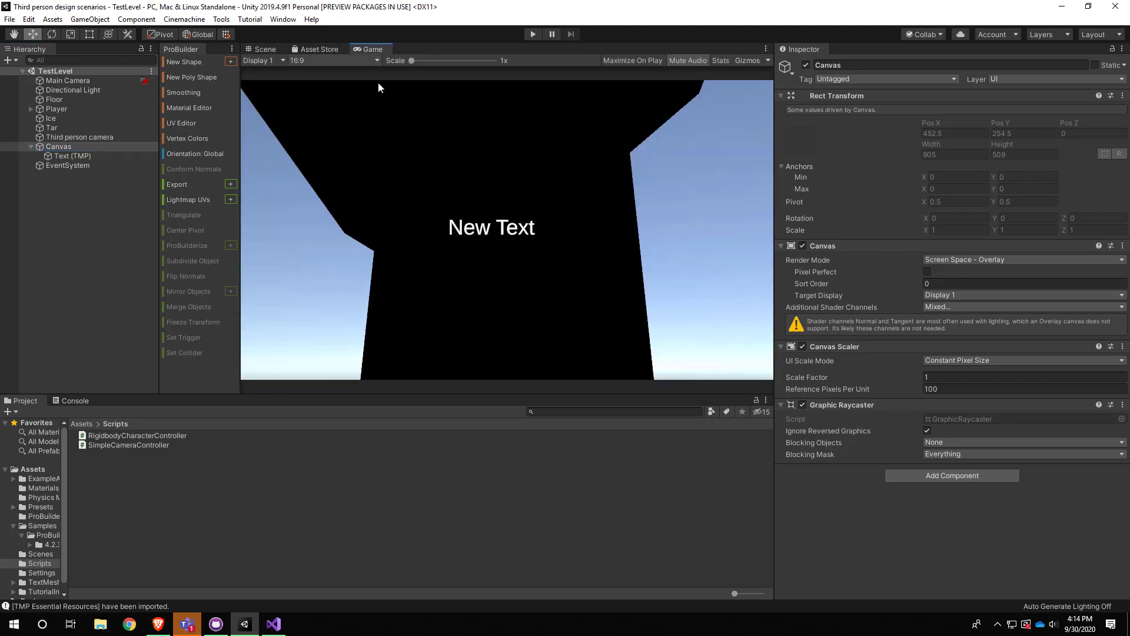
left_click(316, 59)
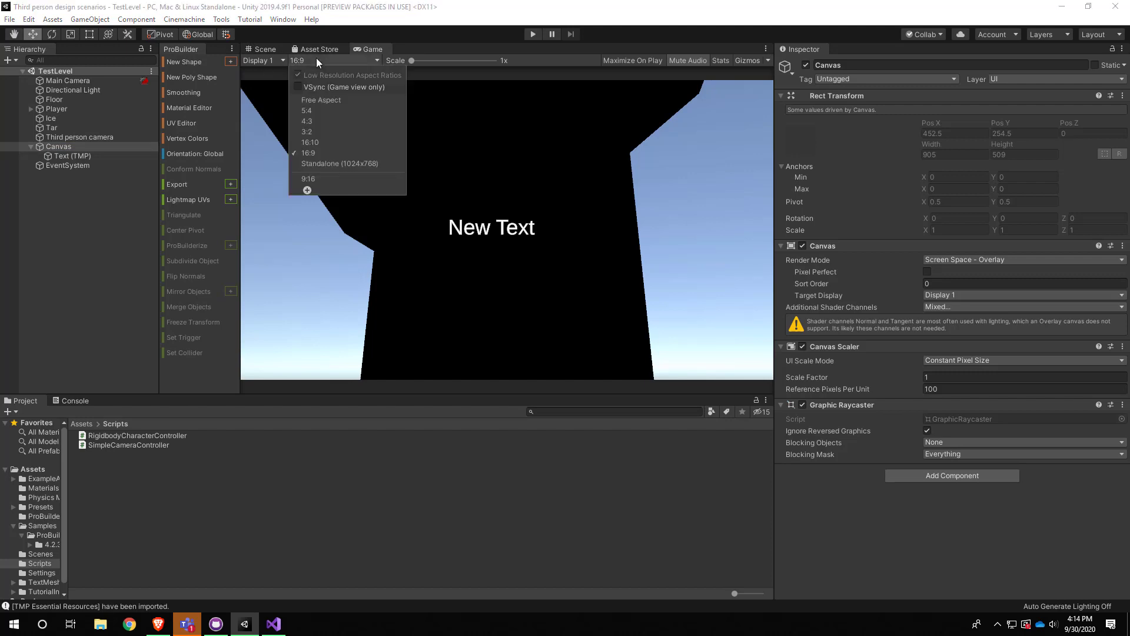
left_click(323, 156)
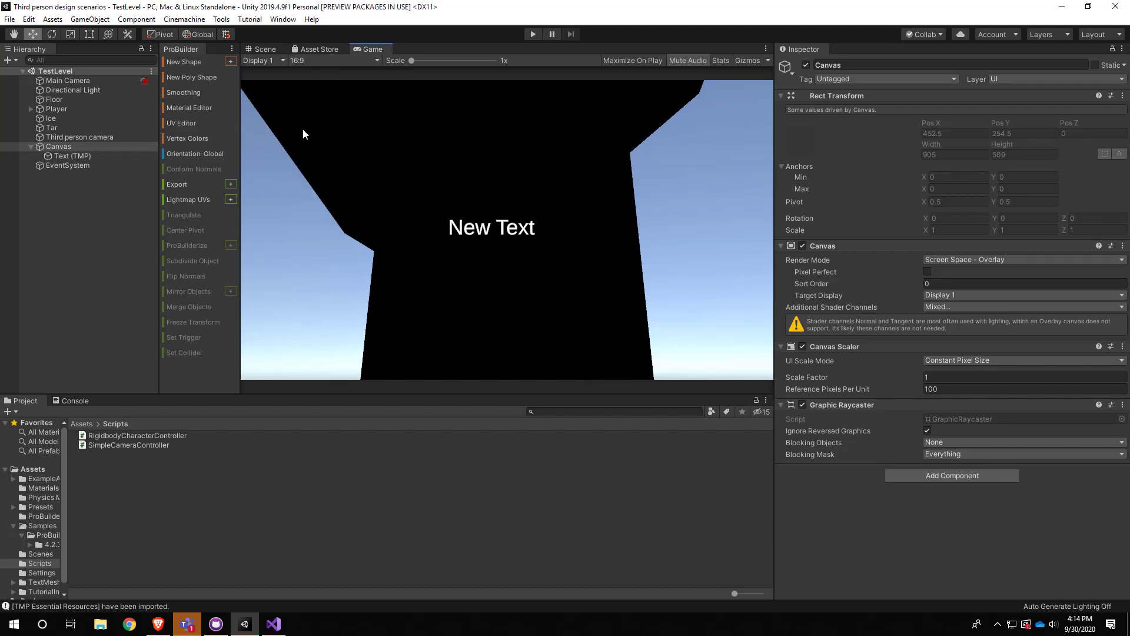
left_click(322, 61)
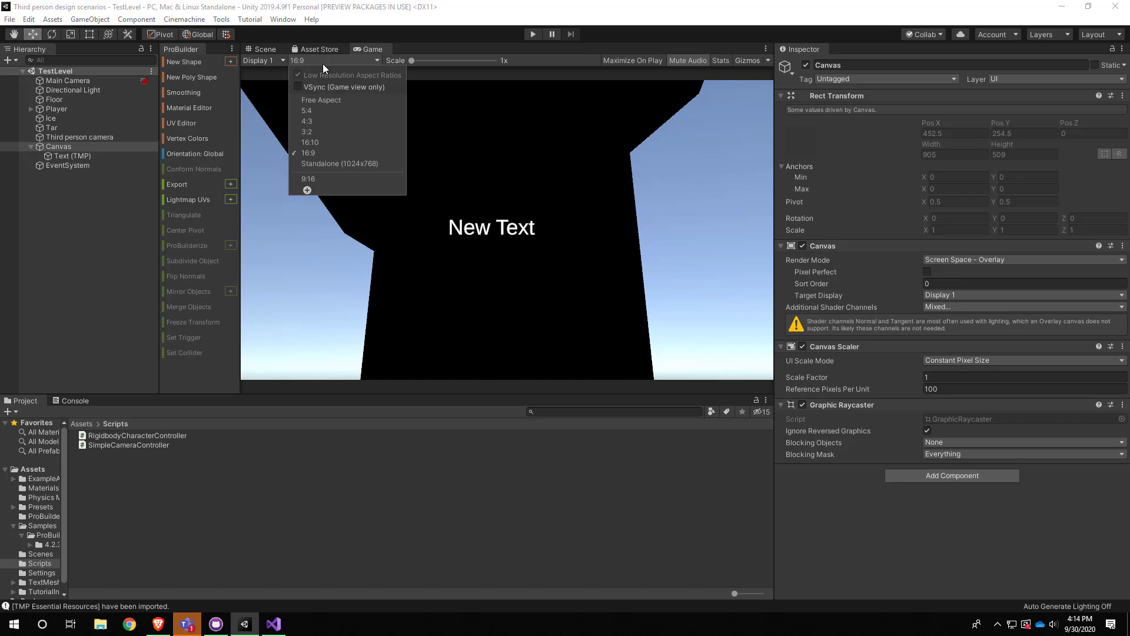
left_click(312, 154)
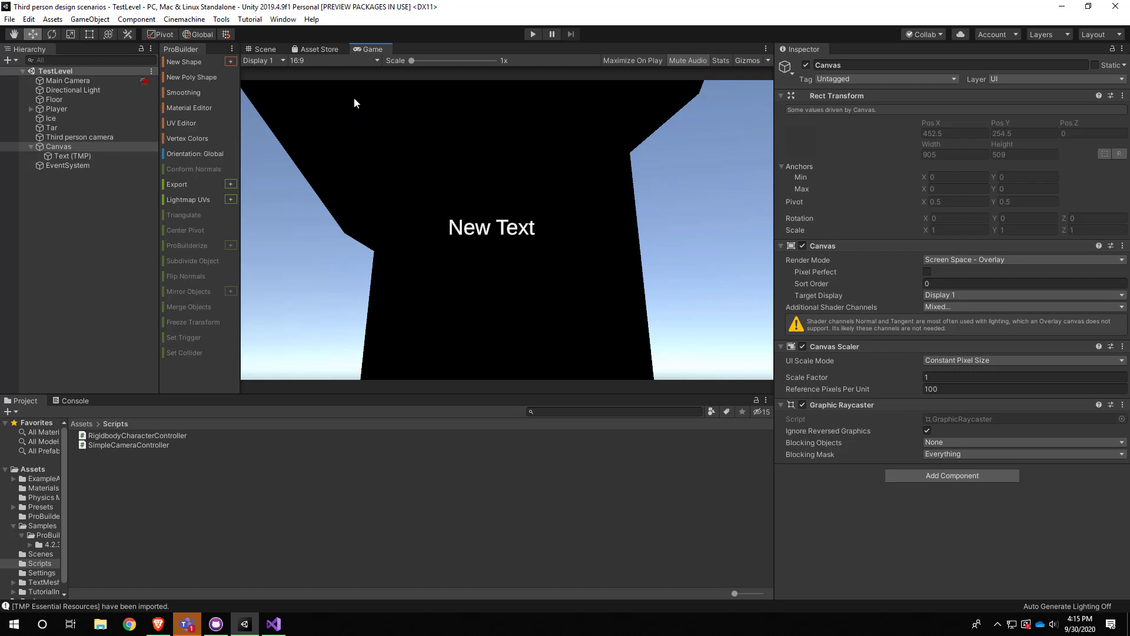
left_click(309, 62)
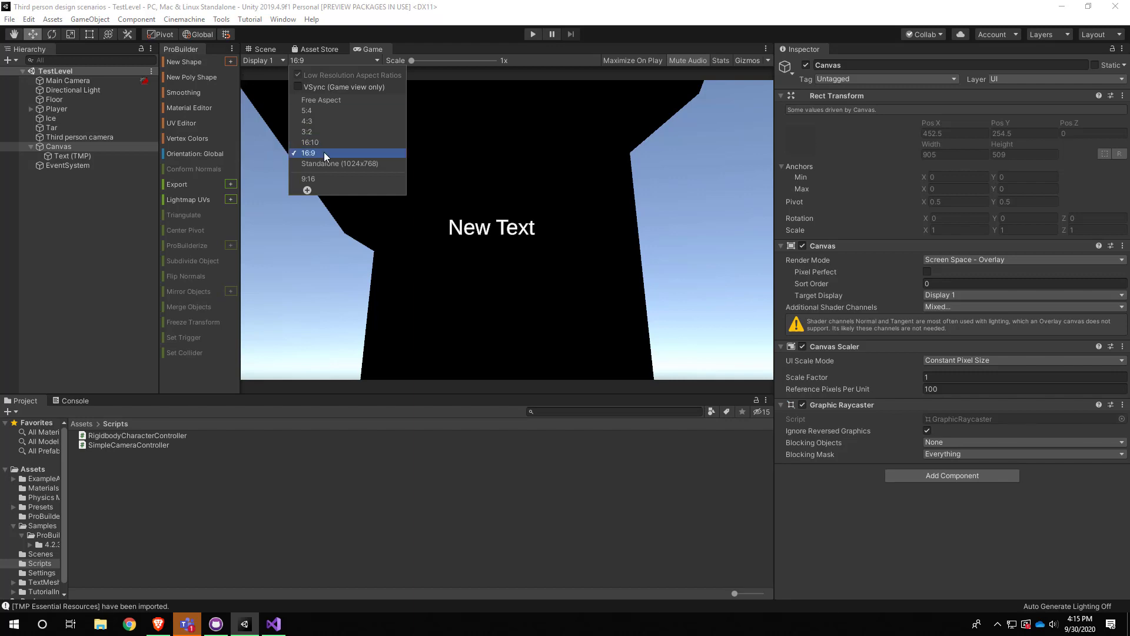
left_click(529, 202)
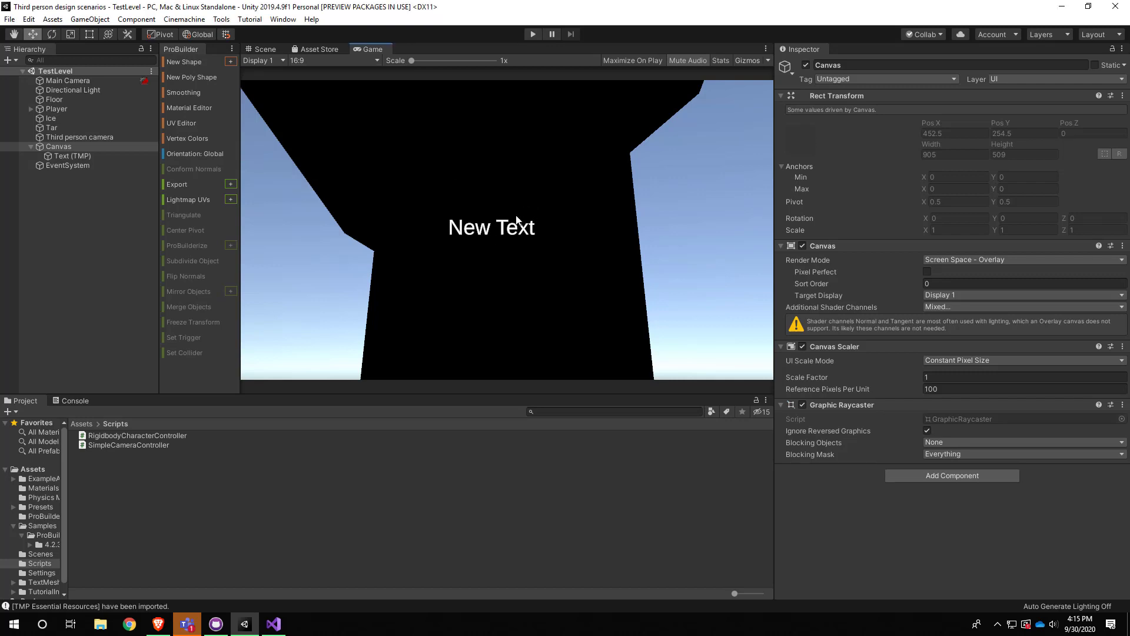
Set the Canvas Scaler's UI Scale Mode on the Canvas to Scale With Screen Size.
left_click(69, 147)
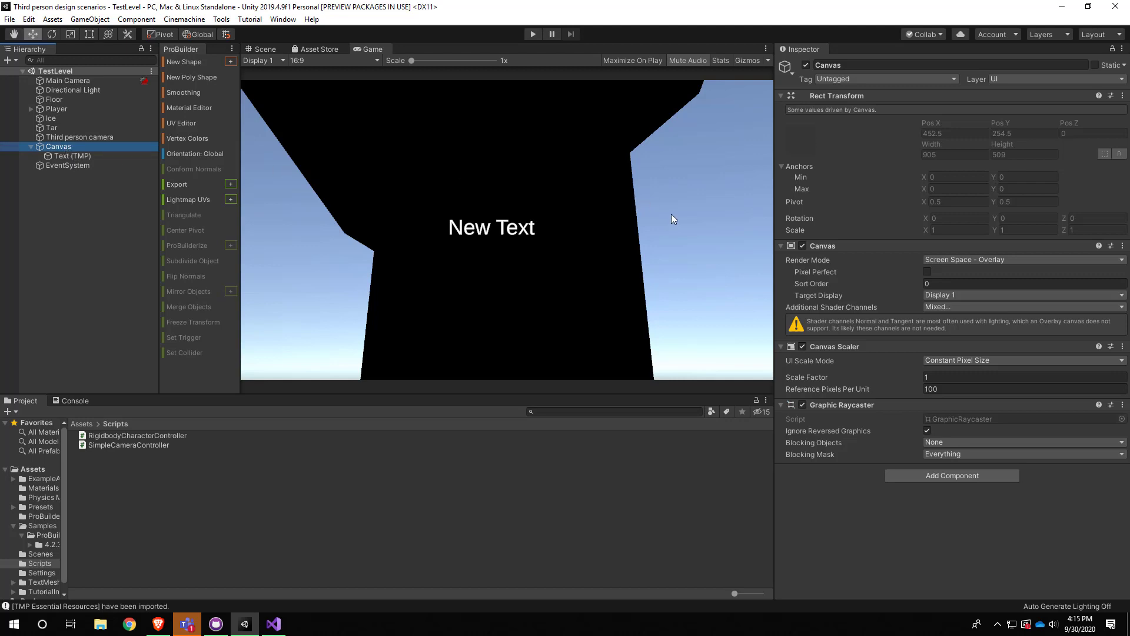
left_click(987, 360)
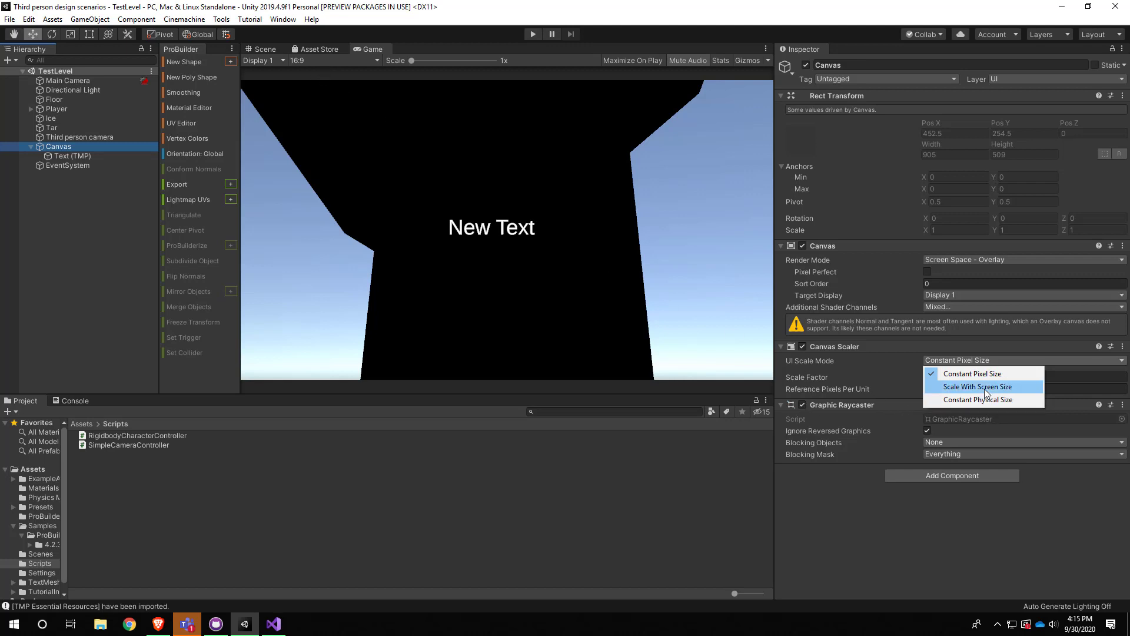
left_click(765, 443)
left_click(94, 144)
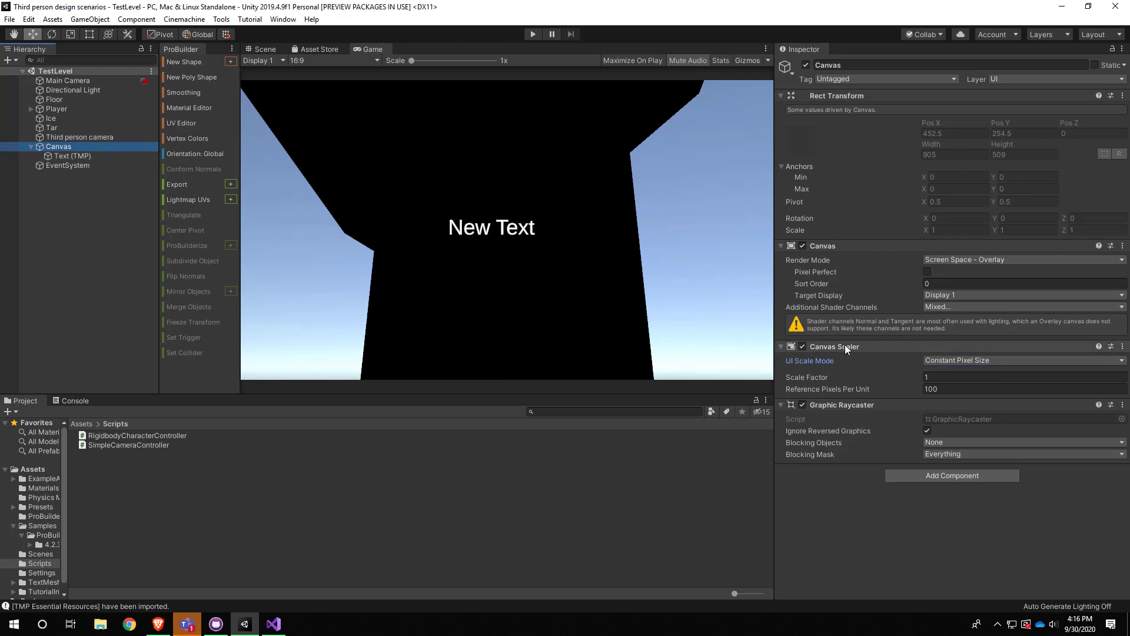
left_click(987, 359)
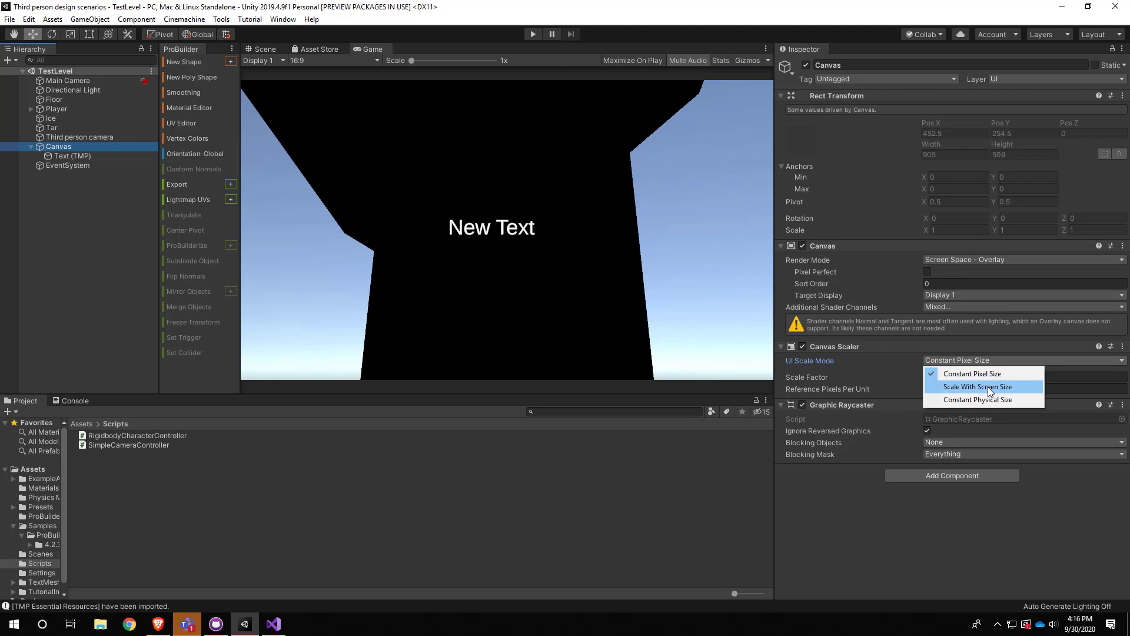
left_click(988, 387)
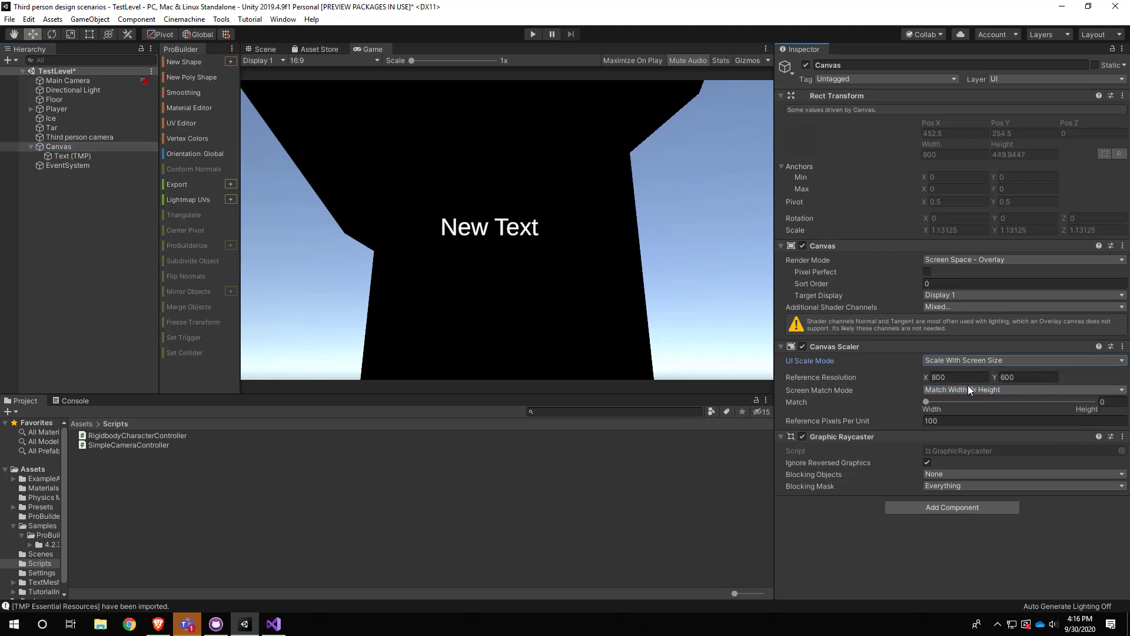
left_click(938, 377)
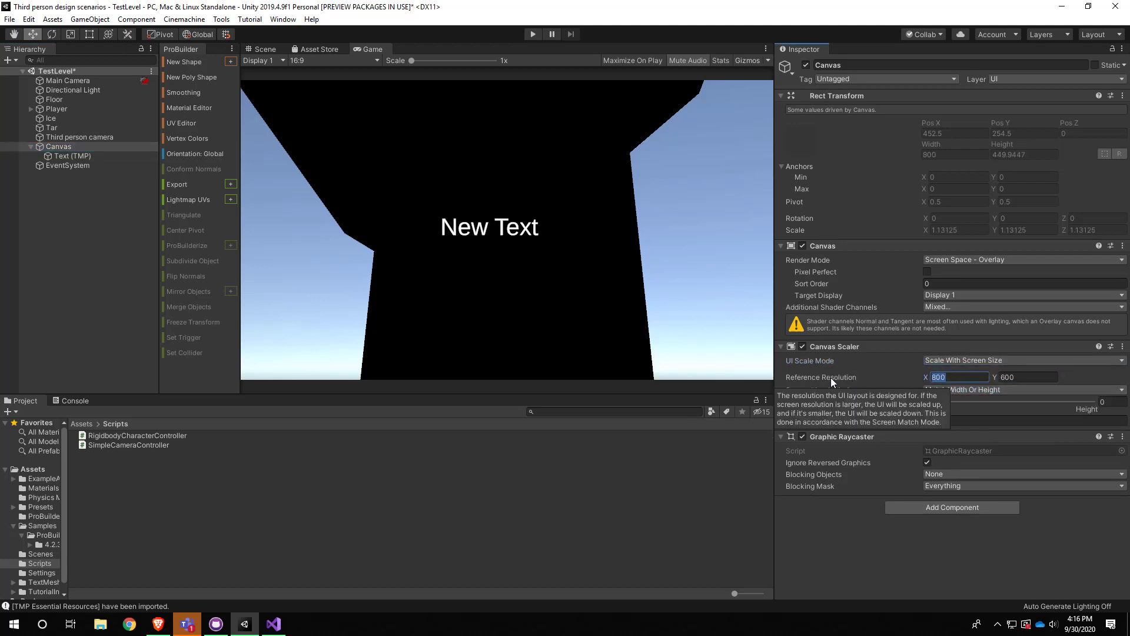
left_click(957, 378)
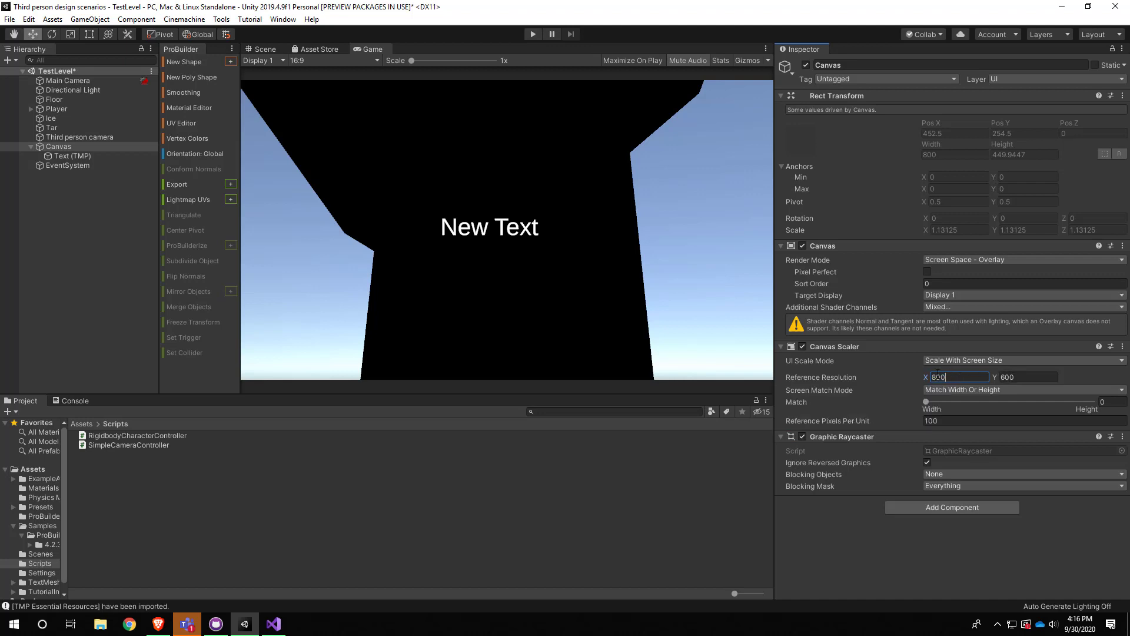
double_click(946, 377)
left_click(1026, 379)
left_click(971, 377)
type("1080")
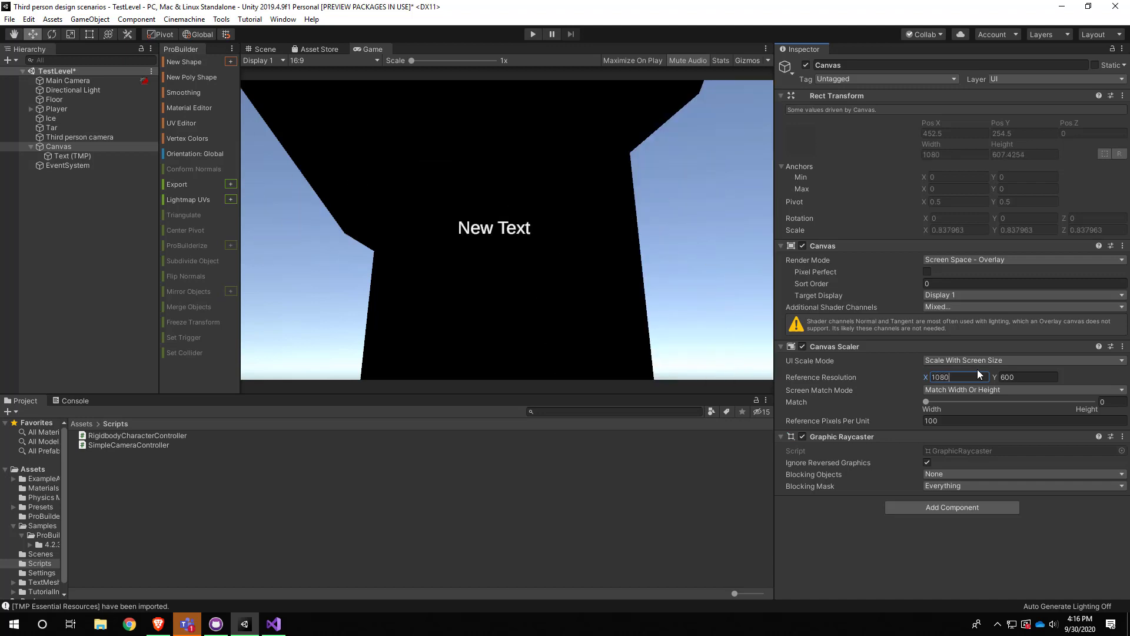
key("BackSpace")
key("BackSpace")
key("BackSpace")
key("BackSpace")
Set the Canvas Scaler's Reference Resolution to X 1920 and Y 1080.
type("1920")
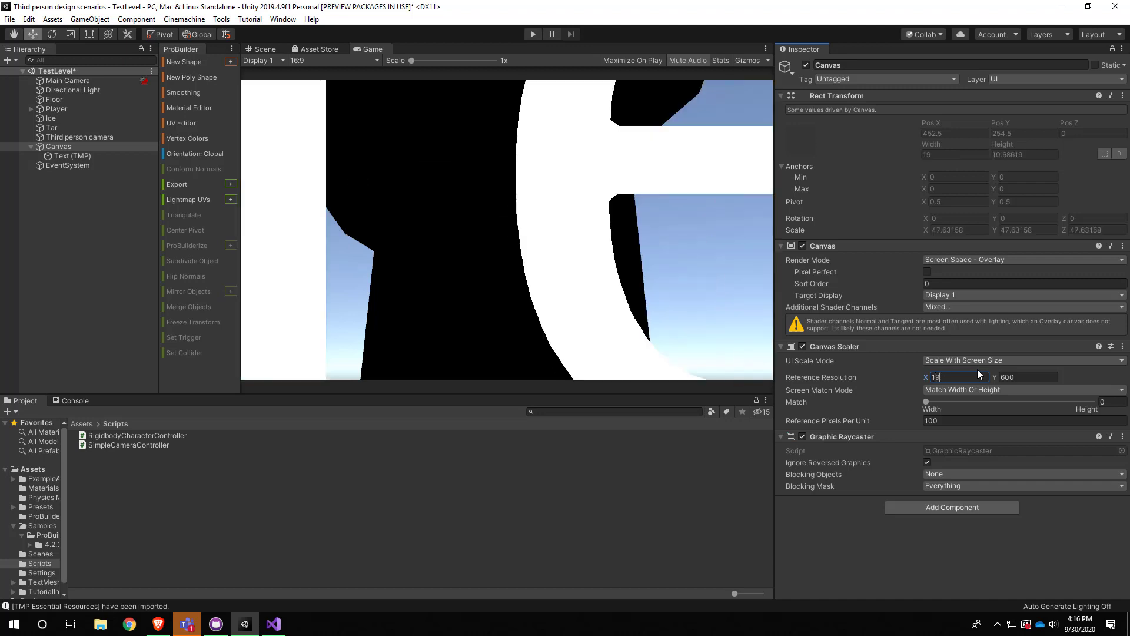
left_click(1030, 378)
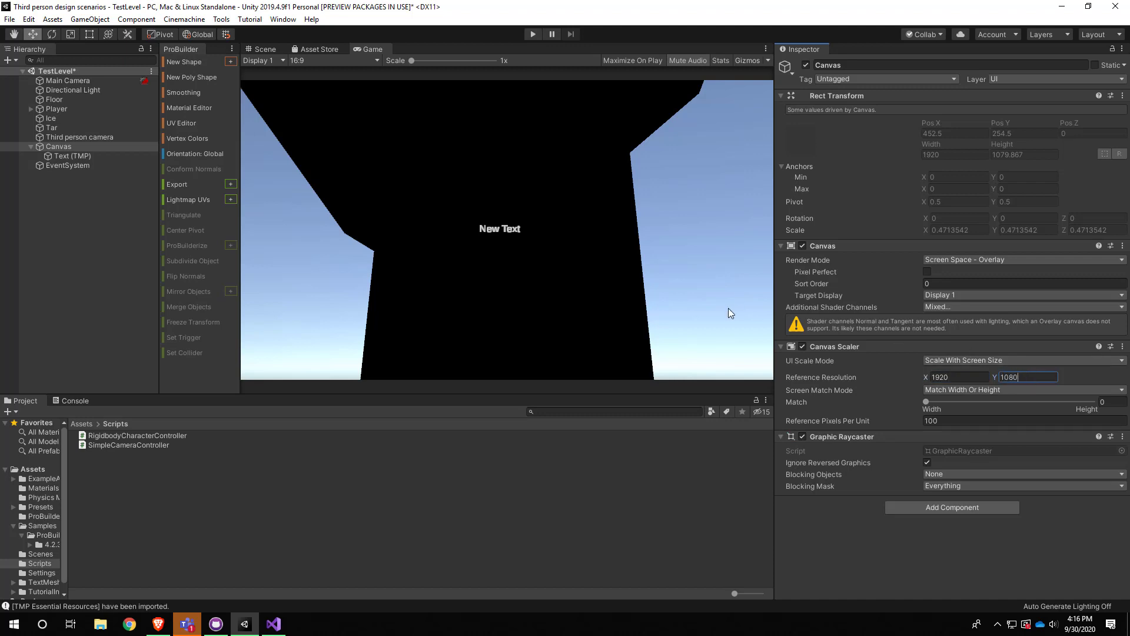
key("shift+Tab")
key("Tab")
Select Text (TMP) and show it with the Rect Tool inside the Canvas rectangle in a 2D Scene view.
left_click(81, 157)
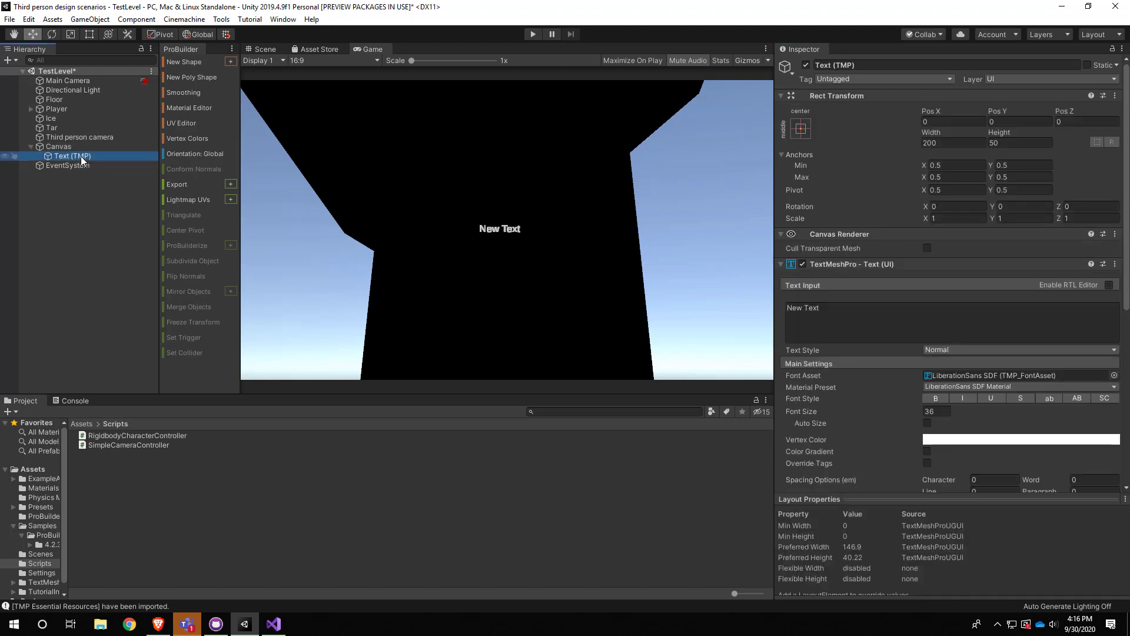
left_click(252, 50)
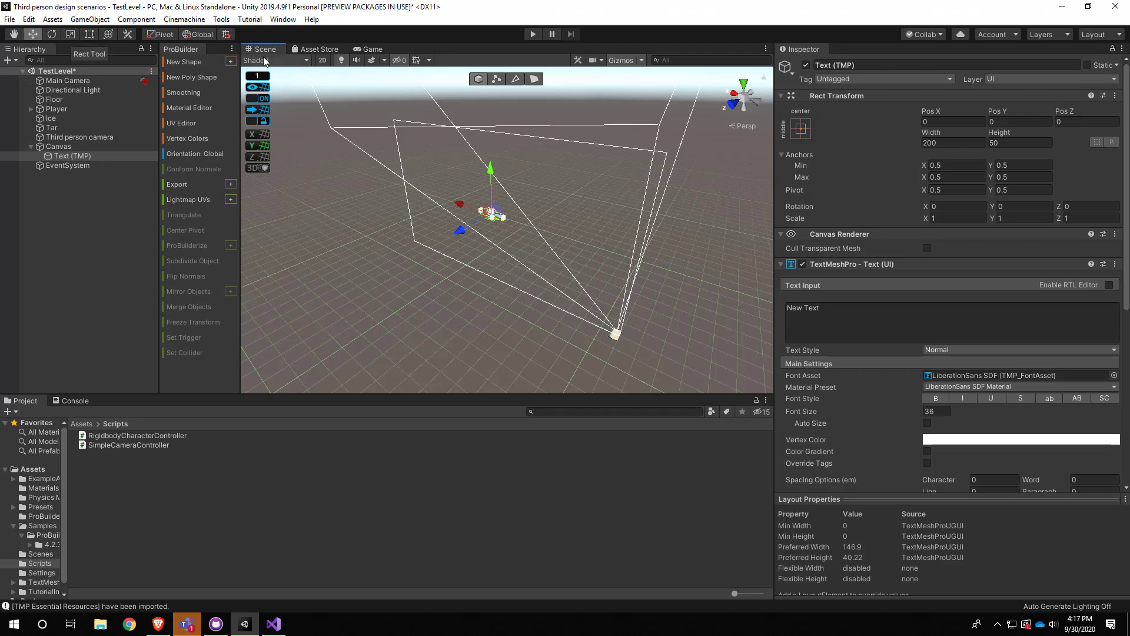
left_click(321, 61)
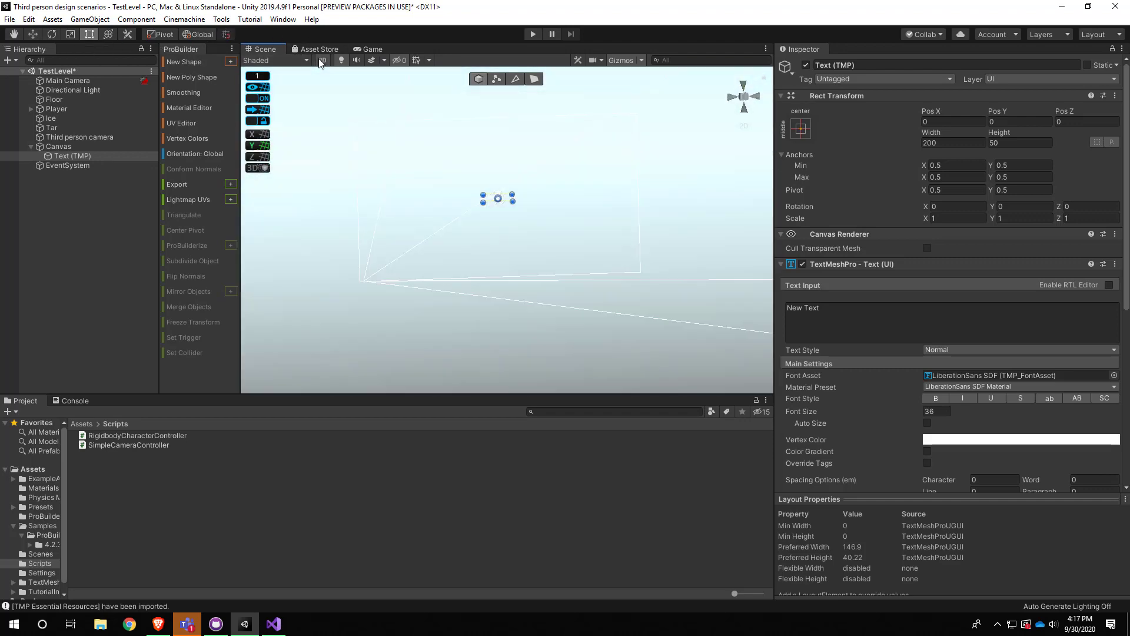
scroll(529, 229, "up", 5)
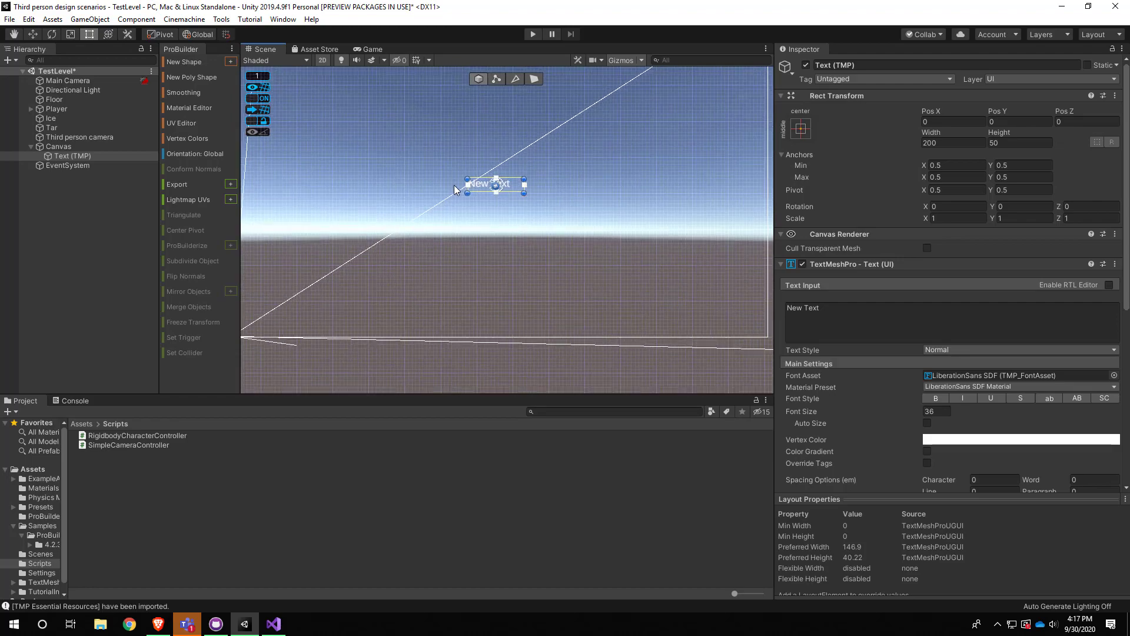
mouse_move(527, 226)
middle_mouse_down()
mouse_move(551, 318)
mouse_move(515, 225)
middle_mouse_up()
scroll(548, 337, "up", 11)
scroll(535, 281, "up", 2)
scroll(509, 222, "down", 8)
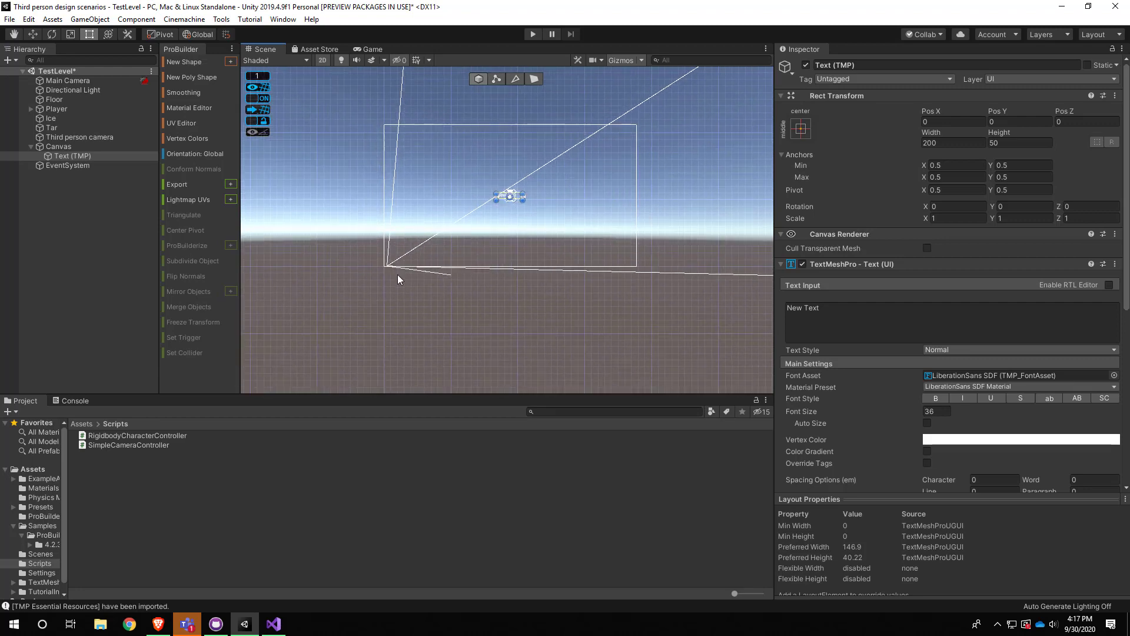
scroll(398, 277, "up", 1)
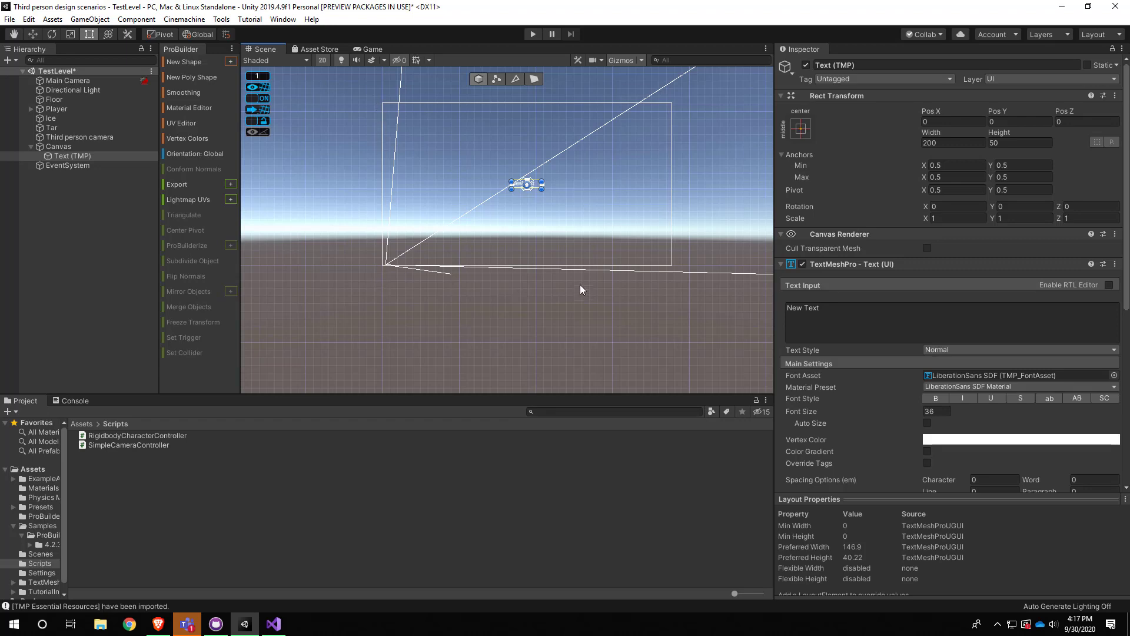
scroll(521, 178, "up", 3)
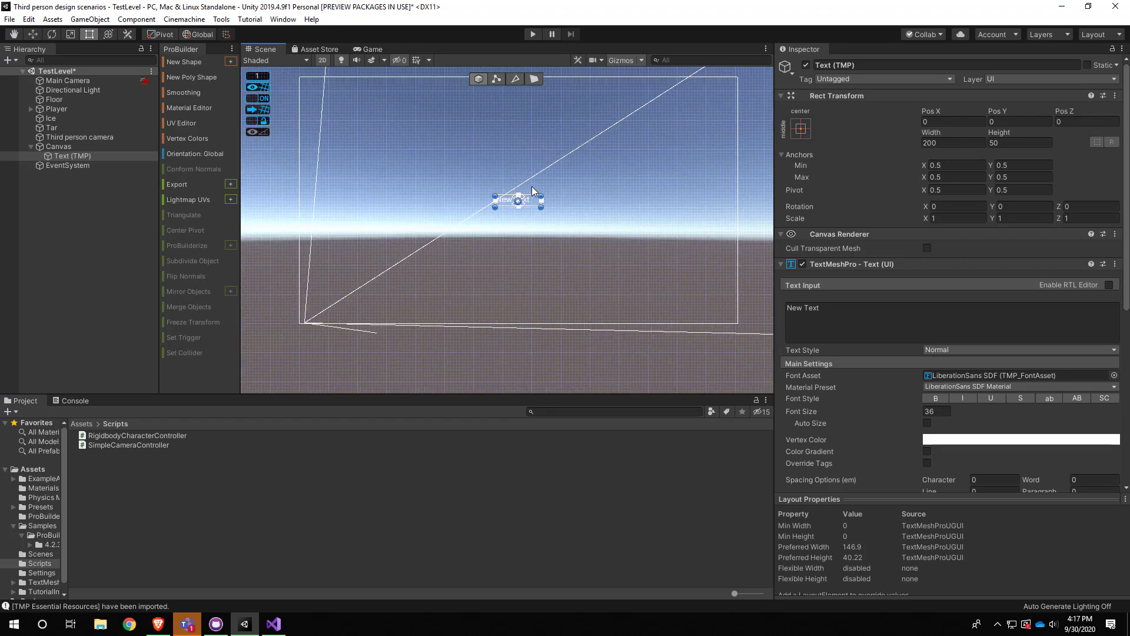
scroll(496, 180, "up", 1)
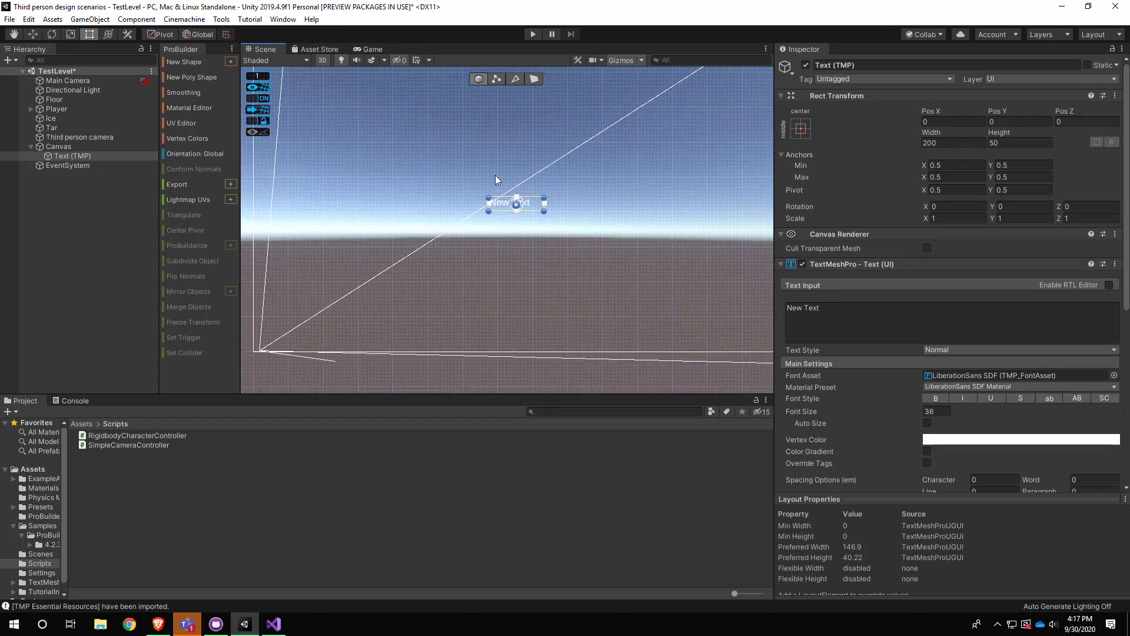
Compare the position of the text within the Canvas between the Game view and the Scene view.
left_click(373, 51)
left_click(273, 52)
scroll(500, 241, "up", 3)
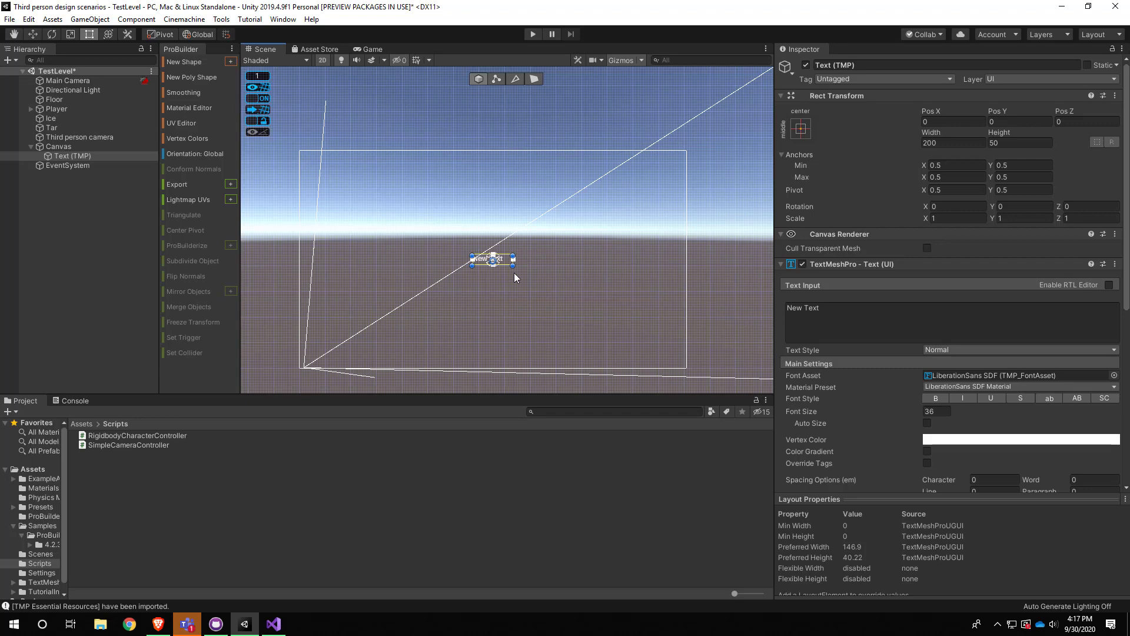
left_click(373, 51)
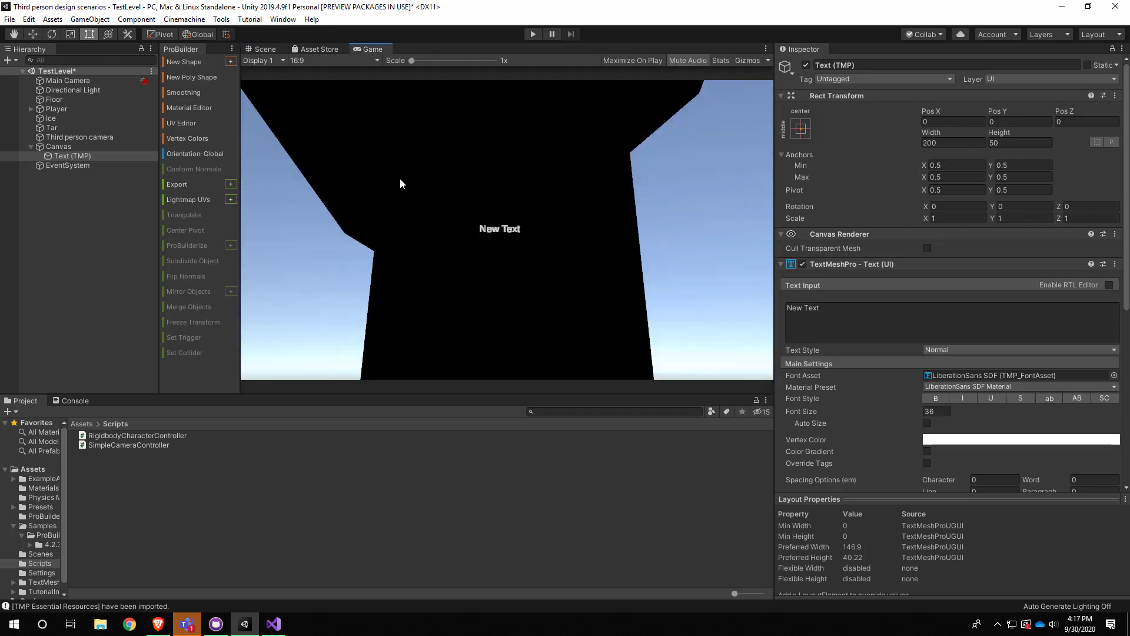
left_click(263, 50)
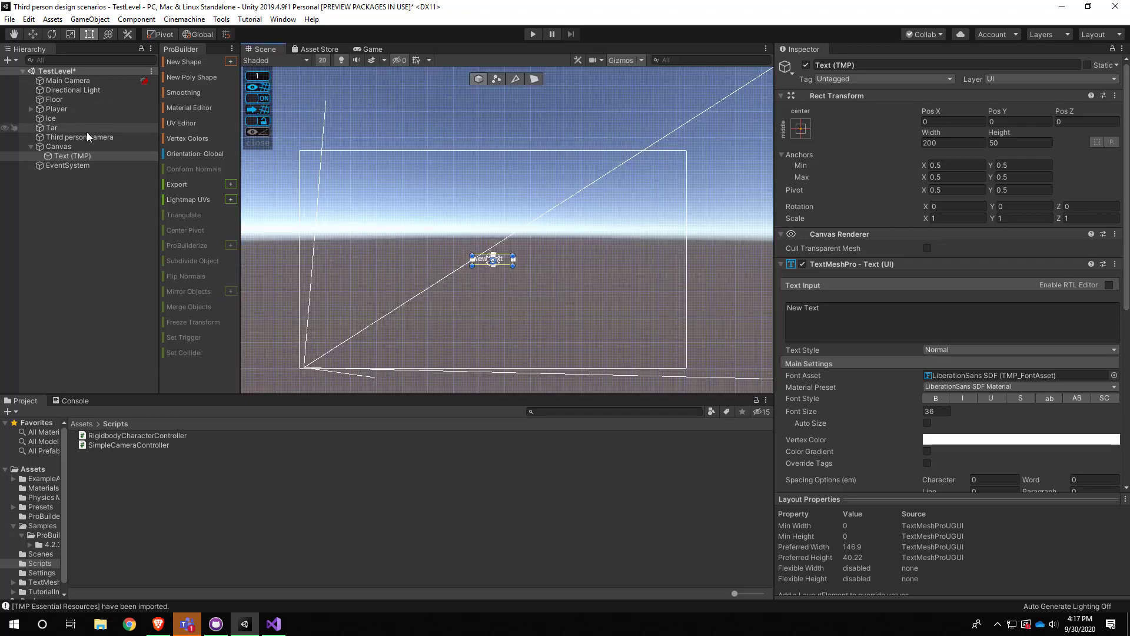
Apply the top-stretch anchor preset to Text (TMP), setting its position as well so it spans the Canvas's upper edge.
left_click(72, 156)
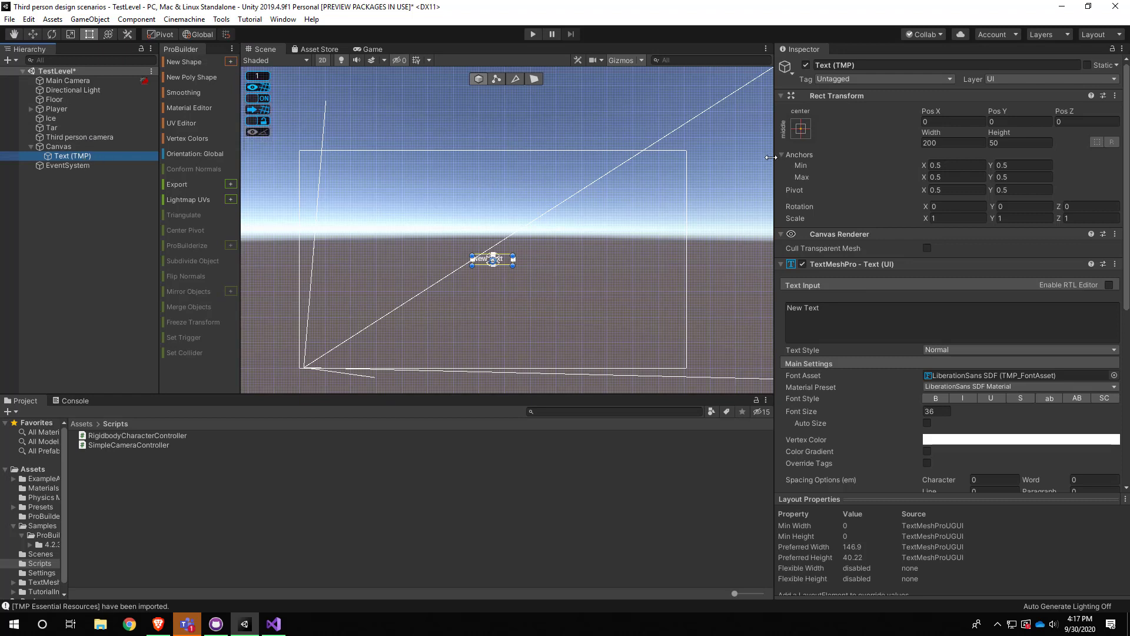
left_click(801, 129)
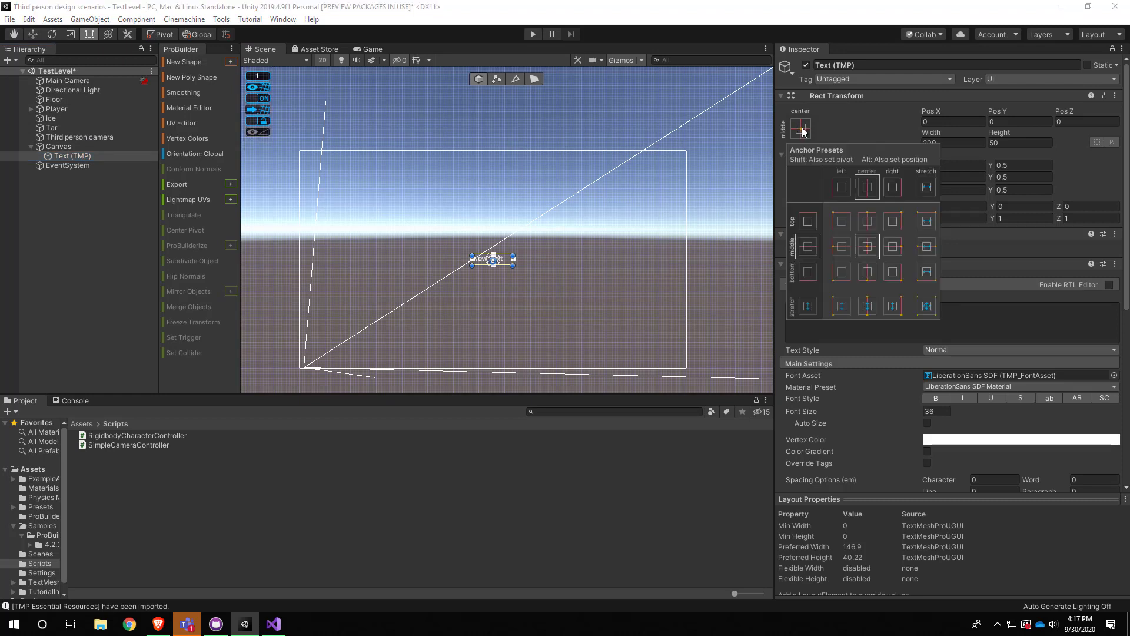
left_click(837, 113)
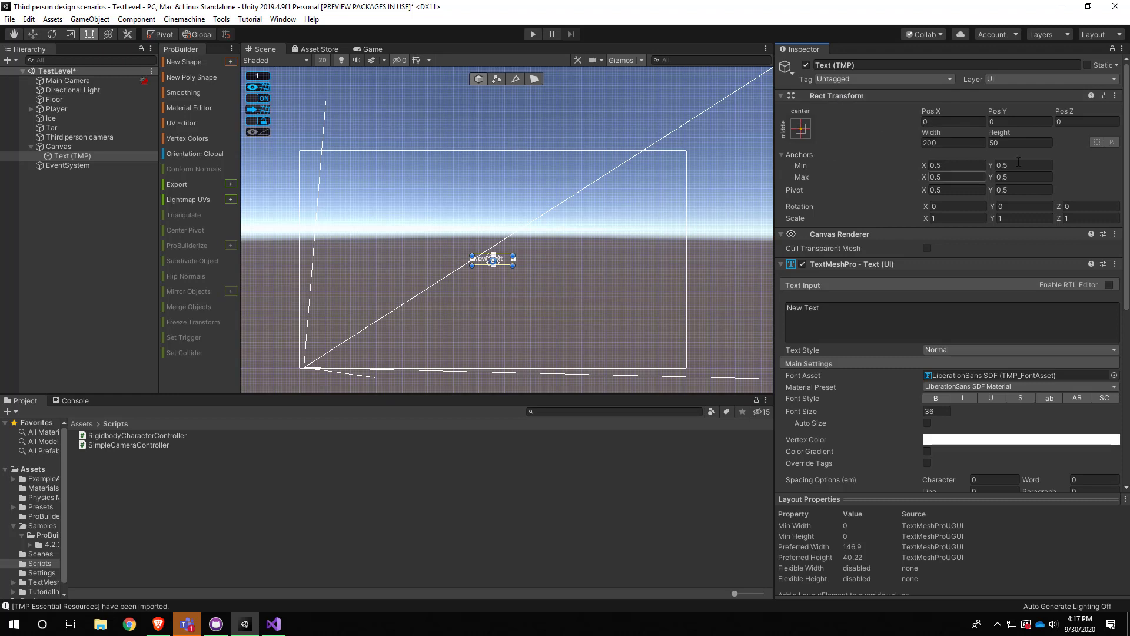
left_click(802, 129)
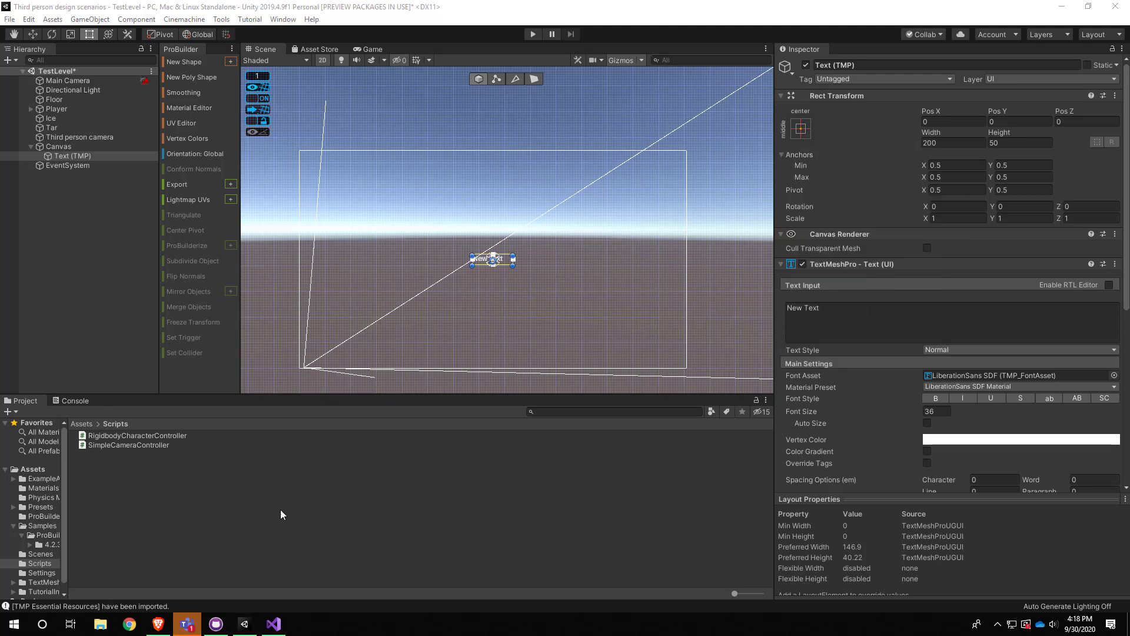
left_click(807, 133)
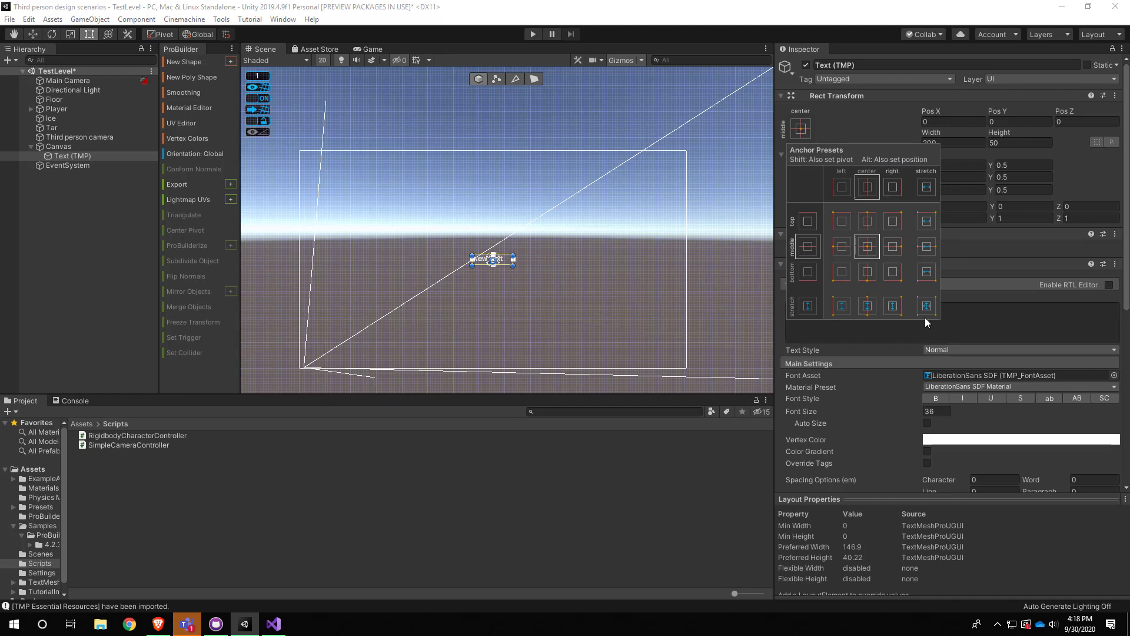
key("shift+alt")
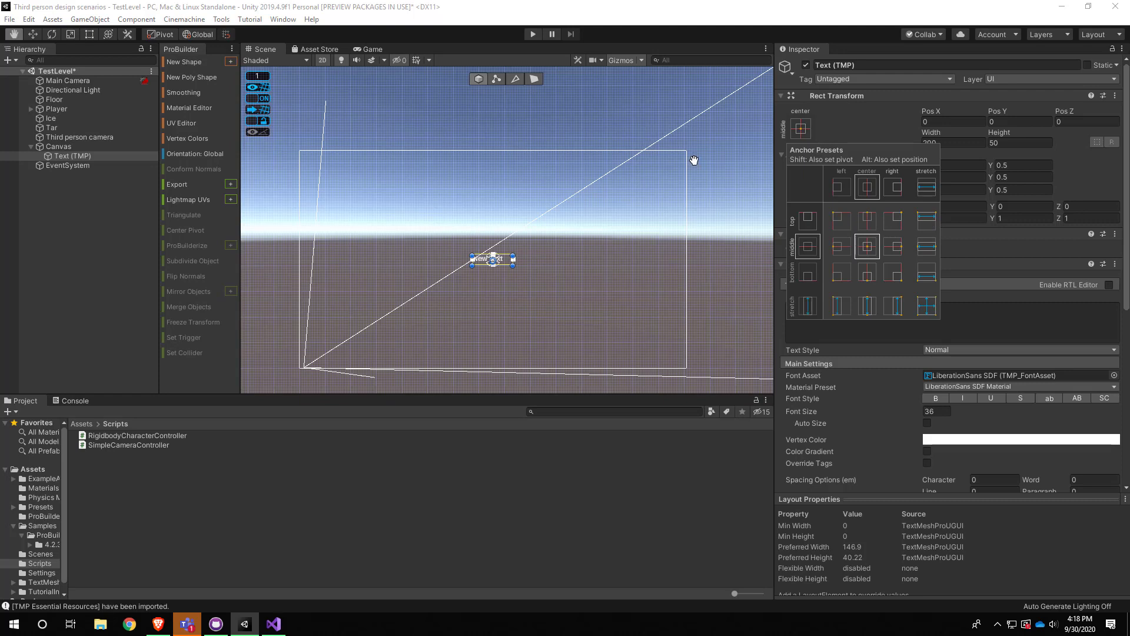
left_click(927, 220, "alt")
key("t")
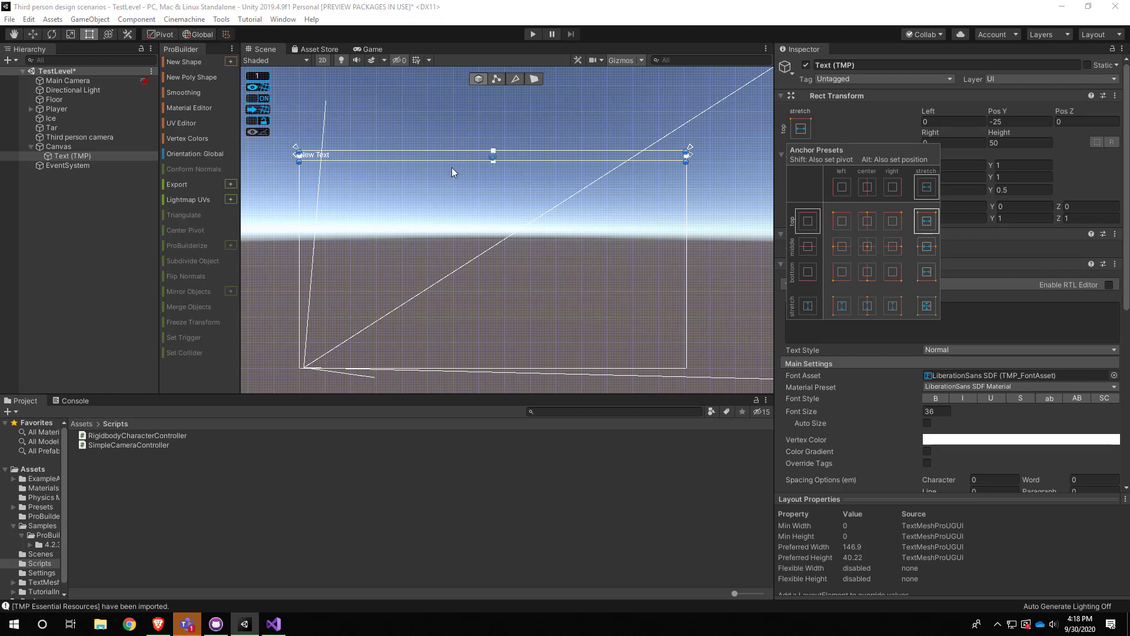
left_click(978, 325)
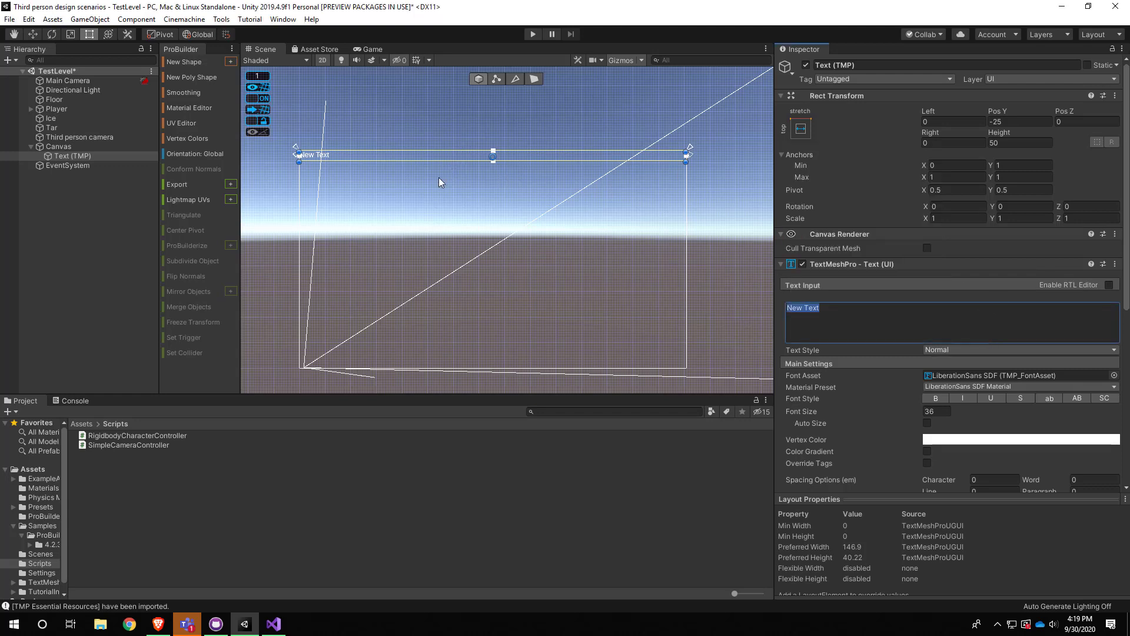
Check the text's placement in the Game view, then examine its TextMeshPro font and alignment settings.
left_click(370, 50)
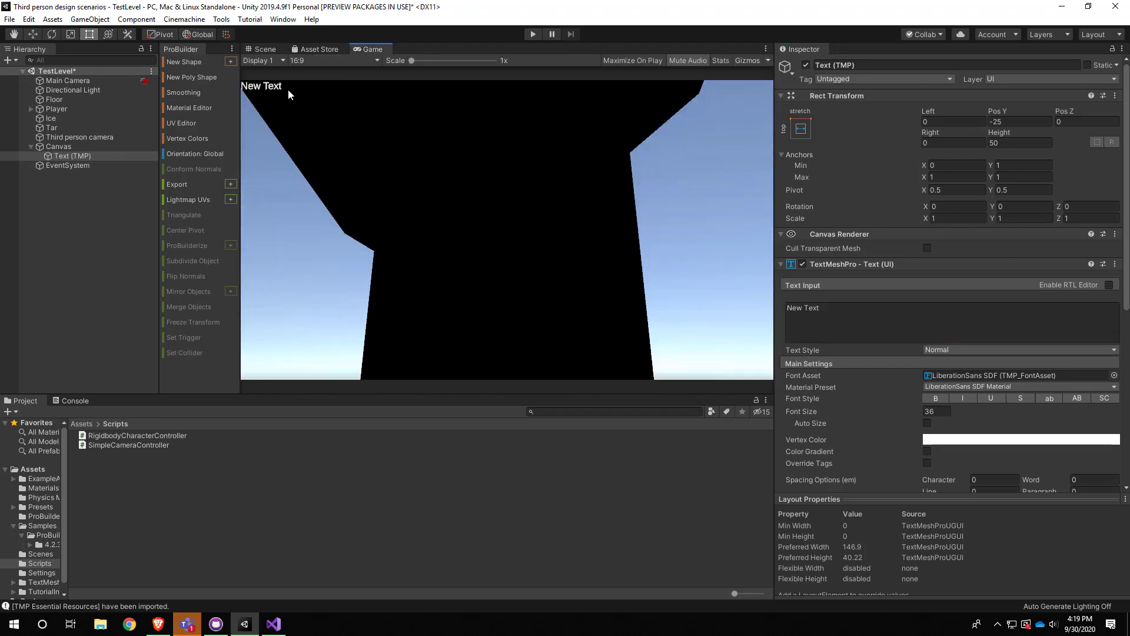
left_click(259, 50)
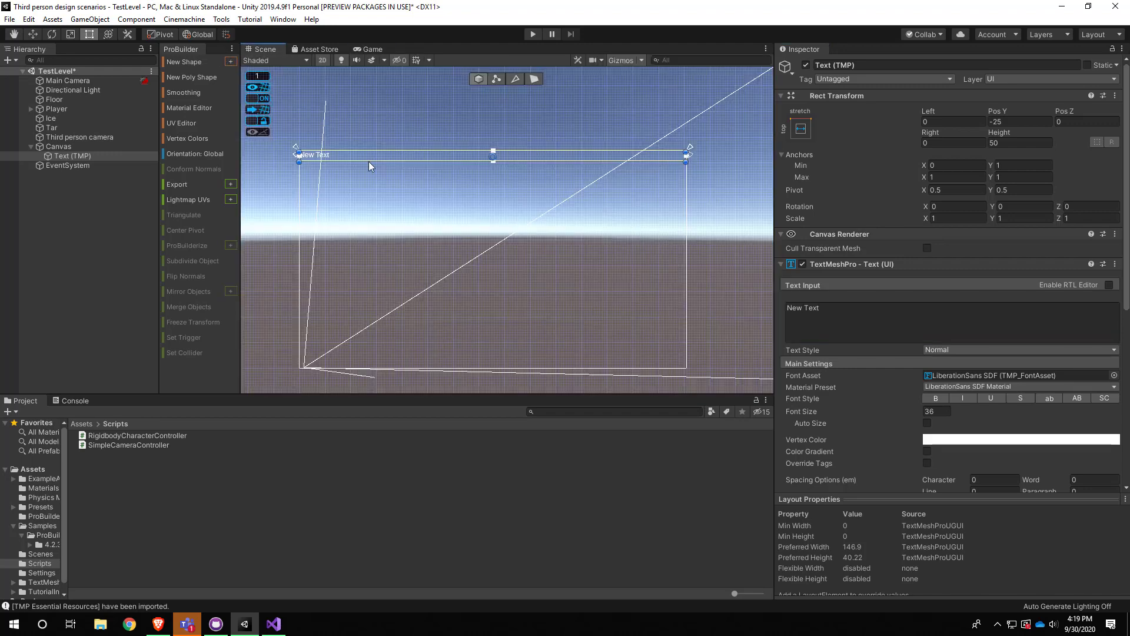
scroll(901, 399, "down", 3)
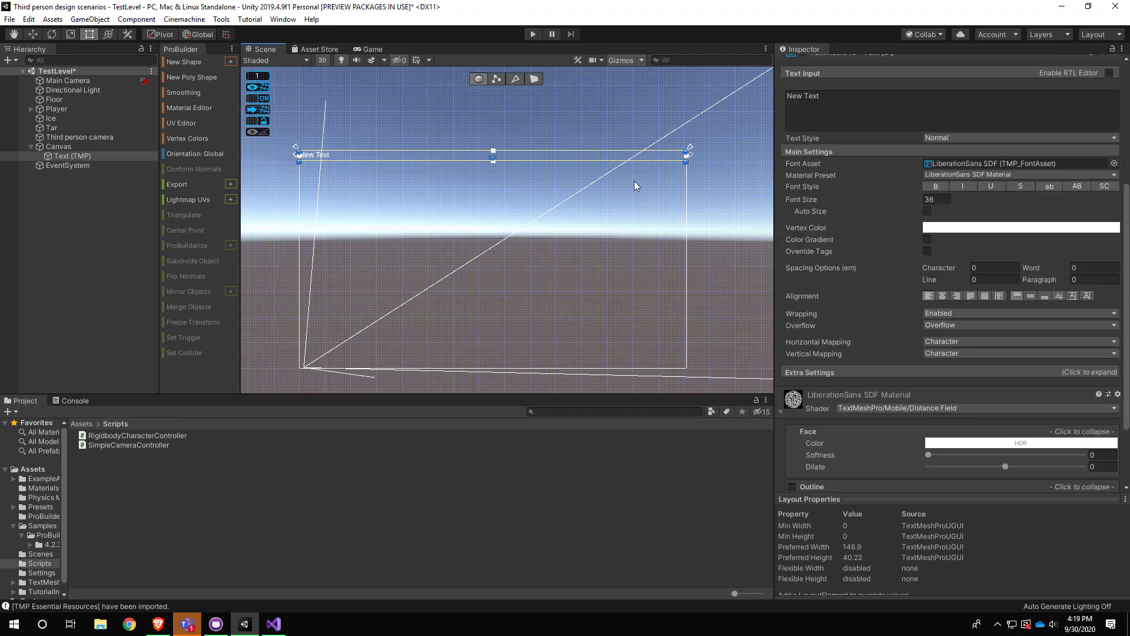
Detach the Game view into a floating window and place it so the text in the Scene view stays uncovered.
left_click(369, 52)
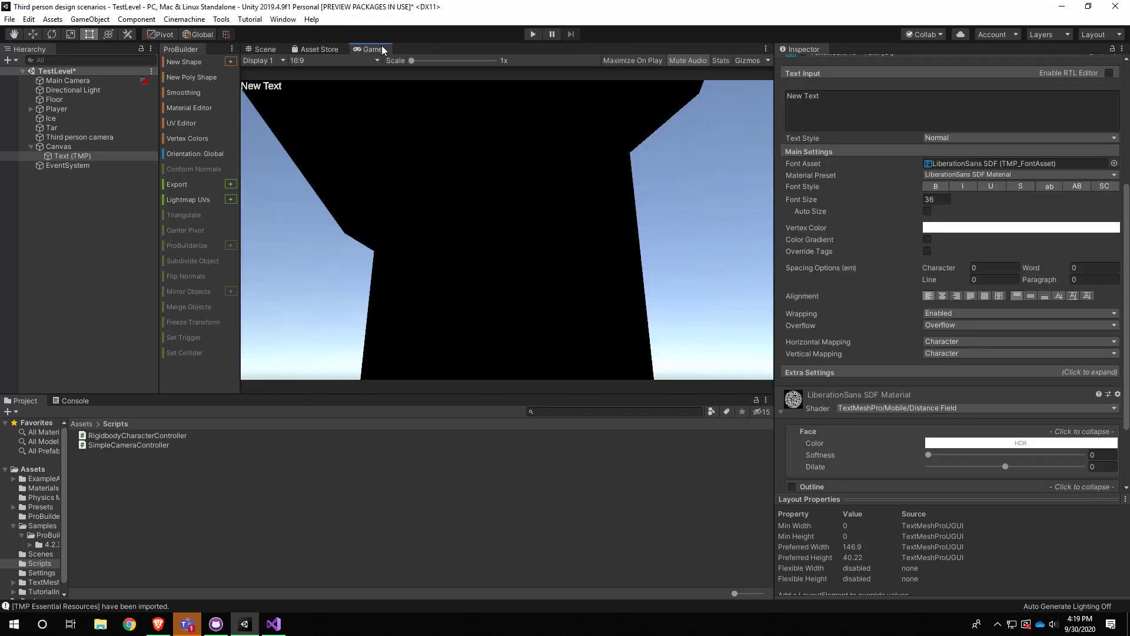
left_click_drag(381, 47, 543, 223)
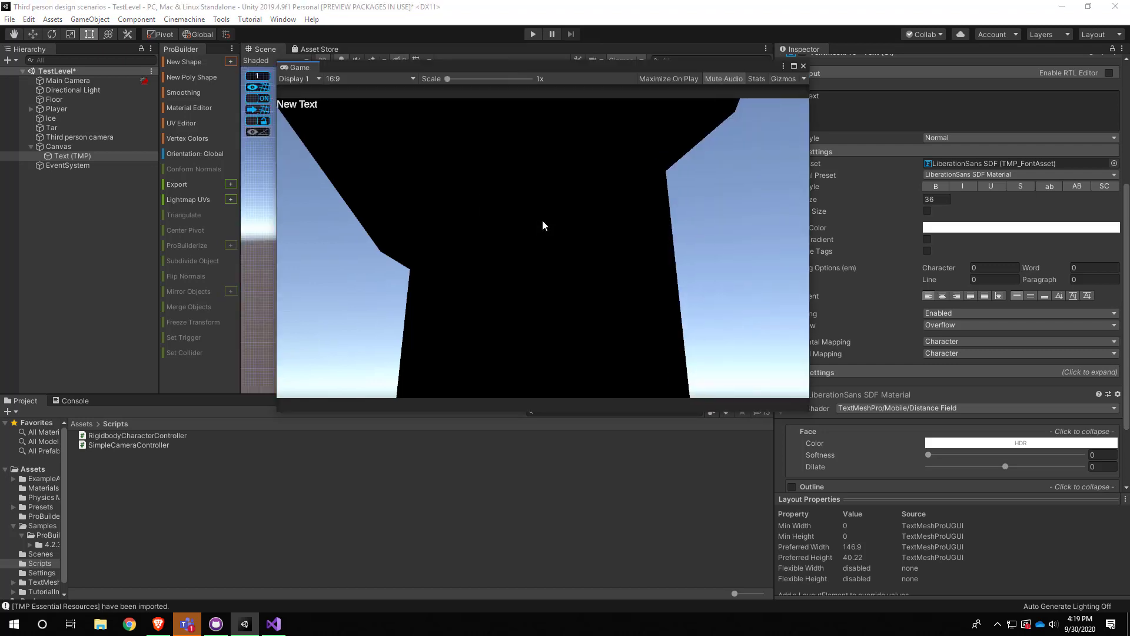
left_click_drag(477, 67, 331, 239)
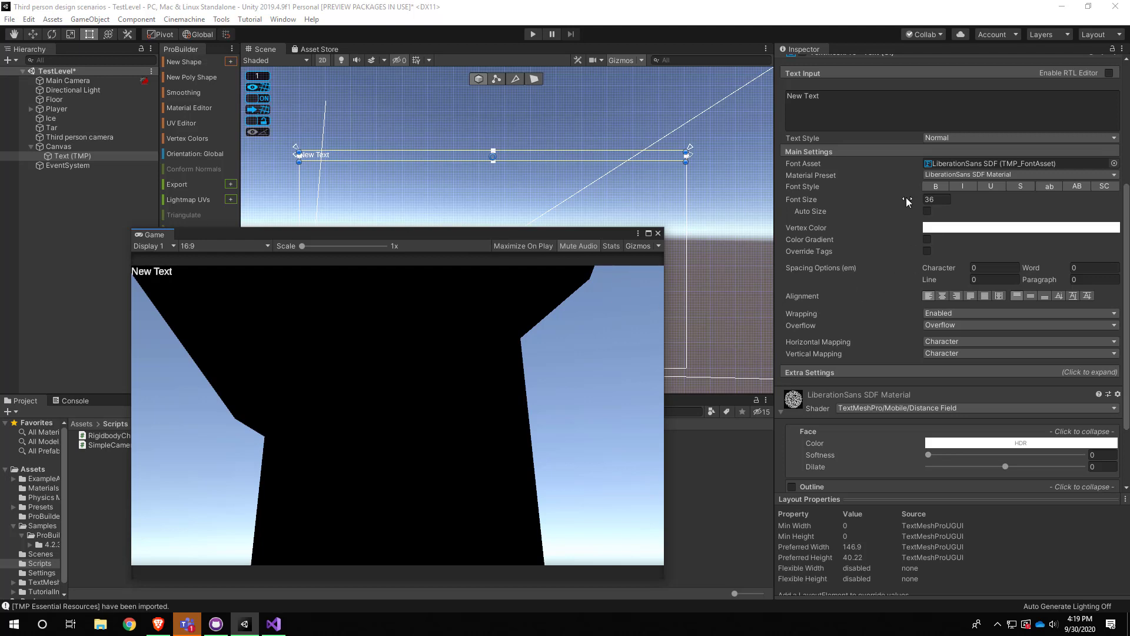
Set the font size of Text (TMP) to 60.
left_click_drag(907, 199, 297, 251)
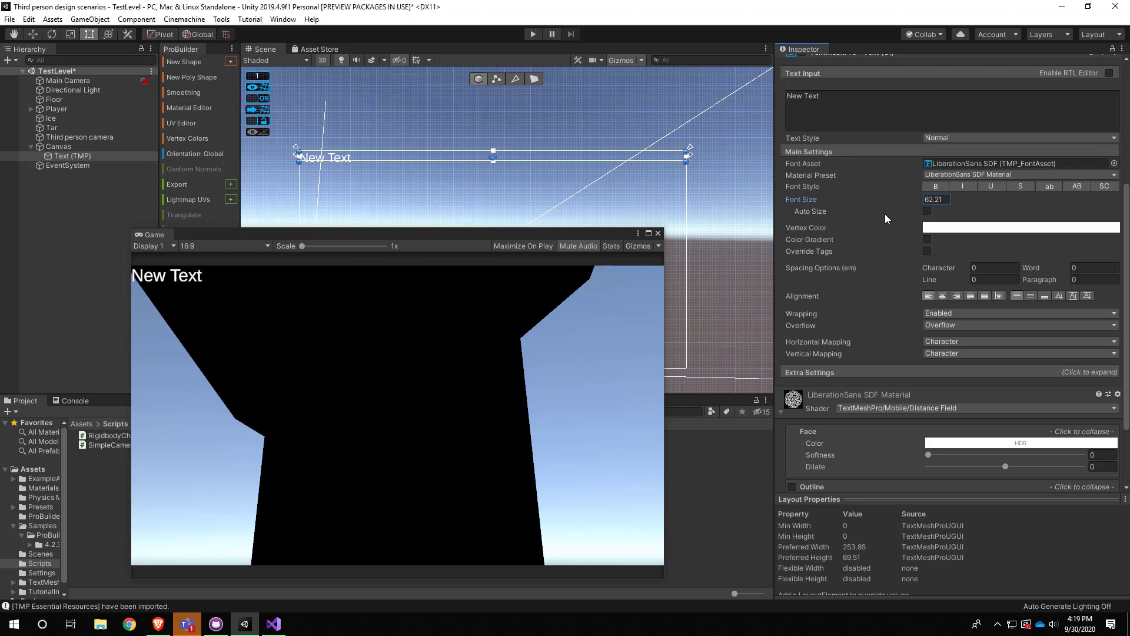
left_click(938, 201)
type("60")
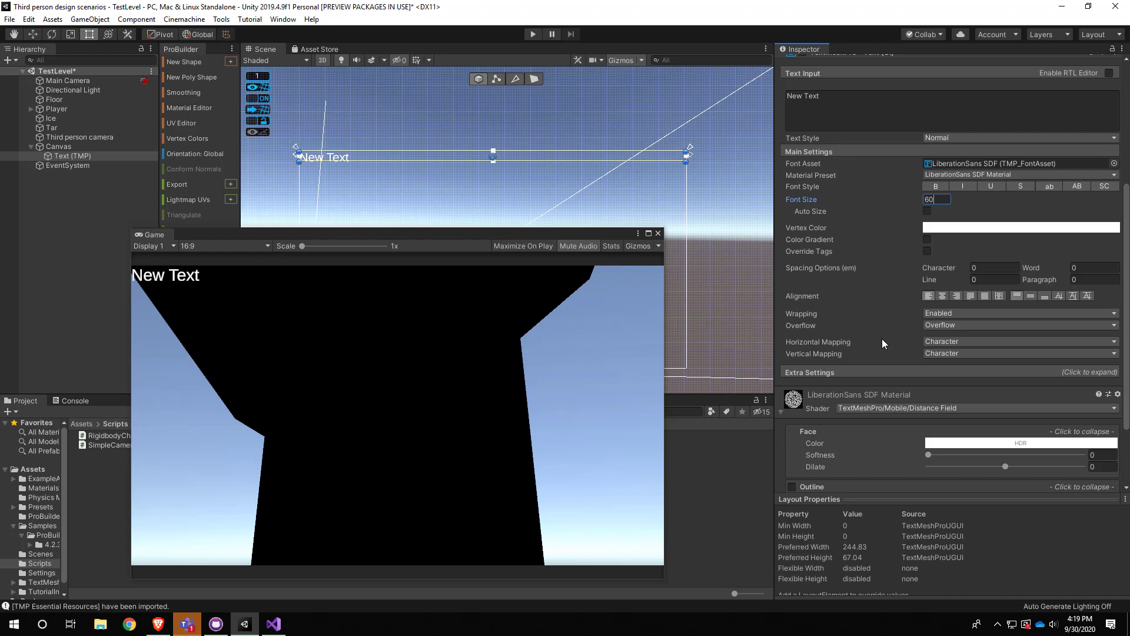
Set the left and top margins in the text's Extra Settings to 50 each.
scroll(877, 333, "down", 3)
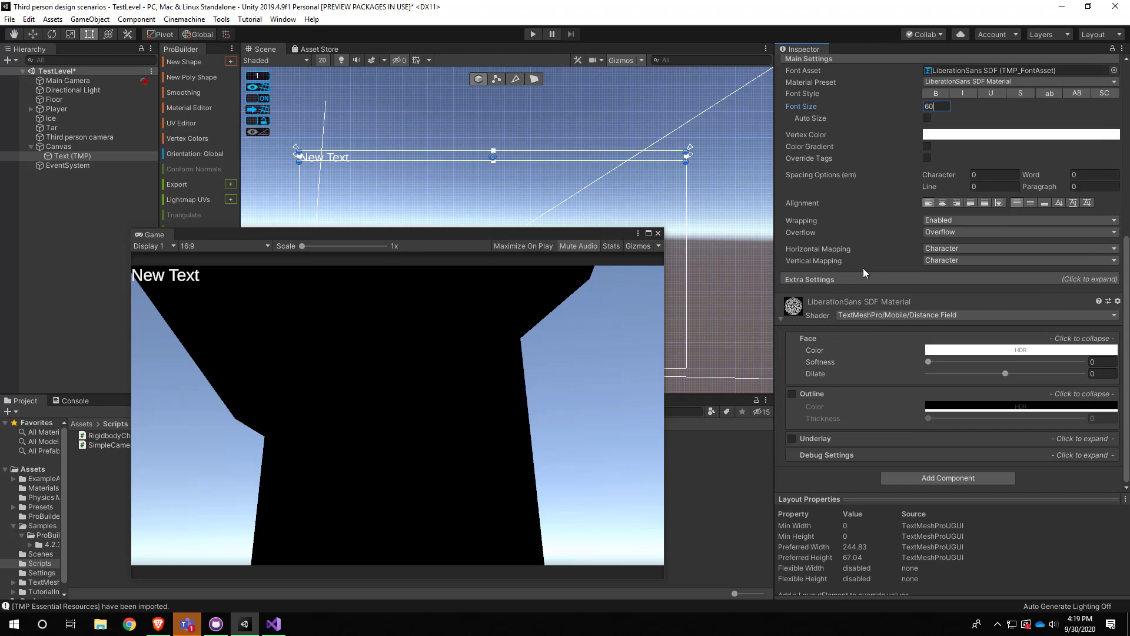
scroll(863, 264, "up", 3)
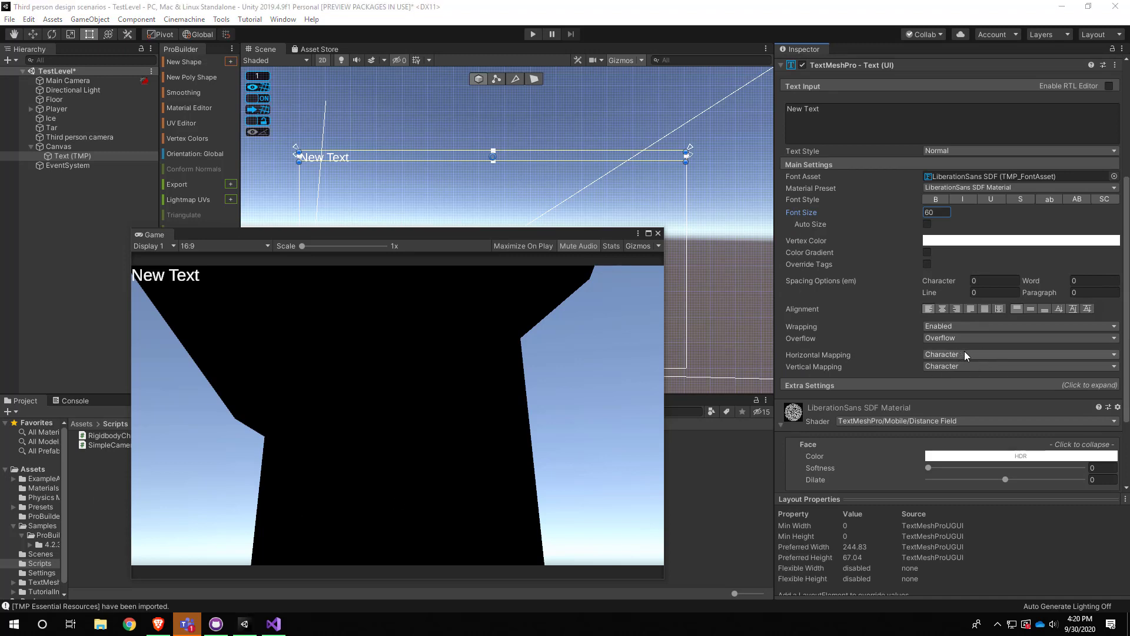
left_click(1086, 385)
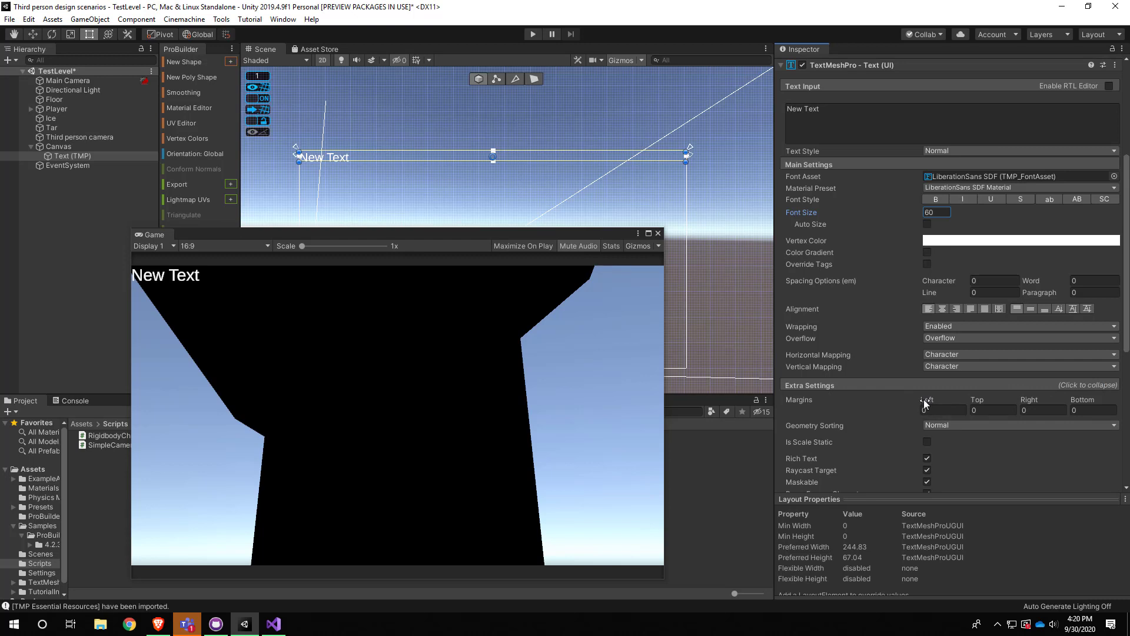
left_click_drag(924, 402, 83, 399)
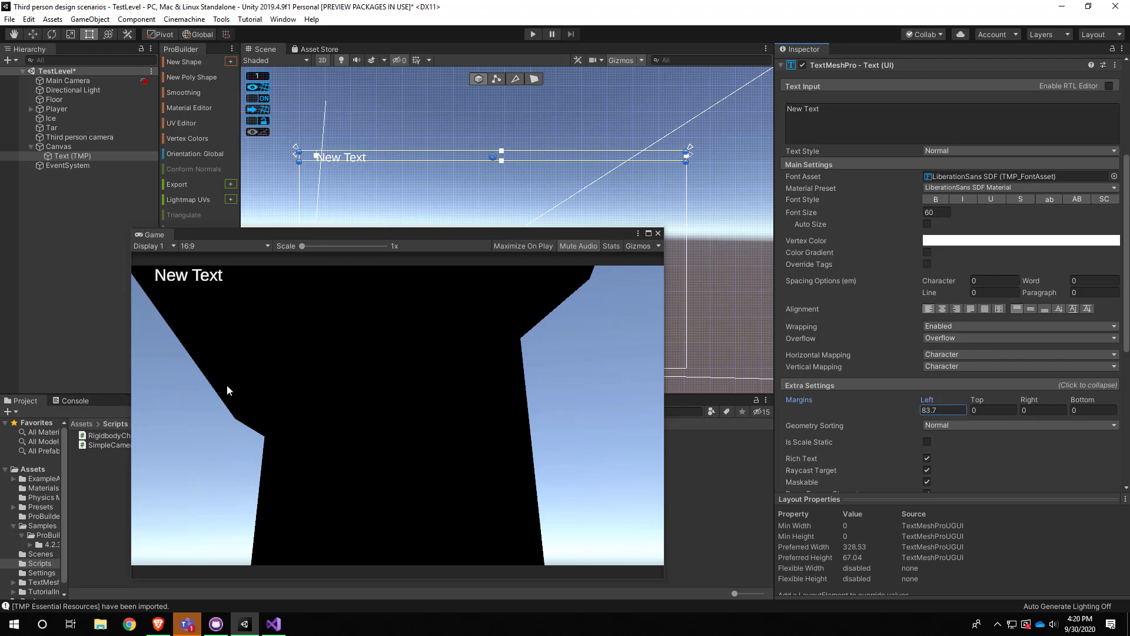
left_click(942, 410)
type("50")
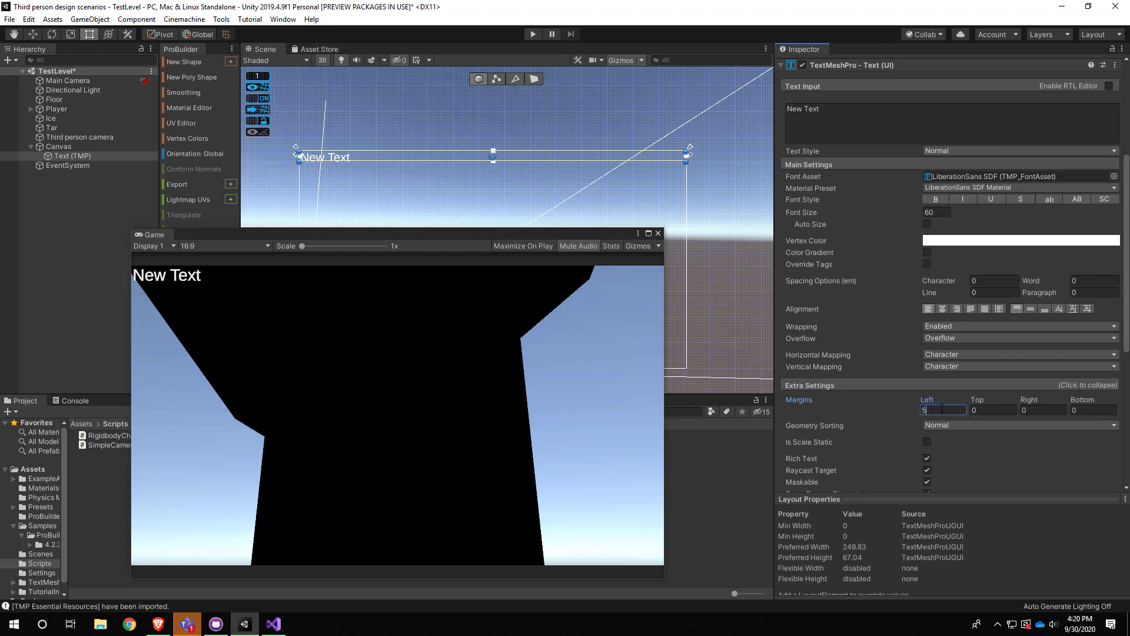
left_click(989, 410)
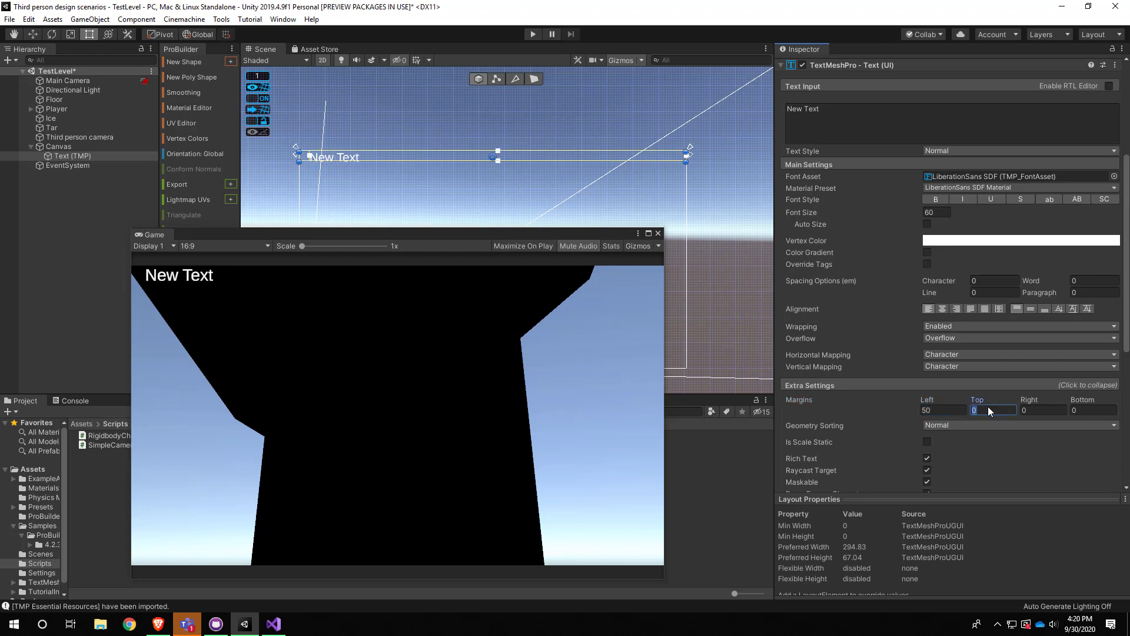
type("50")
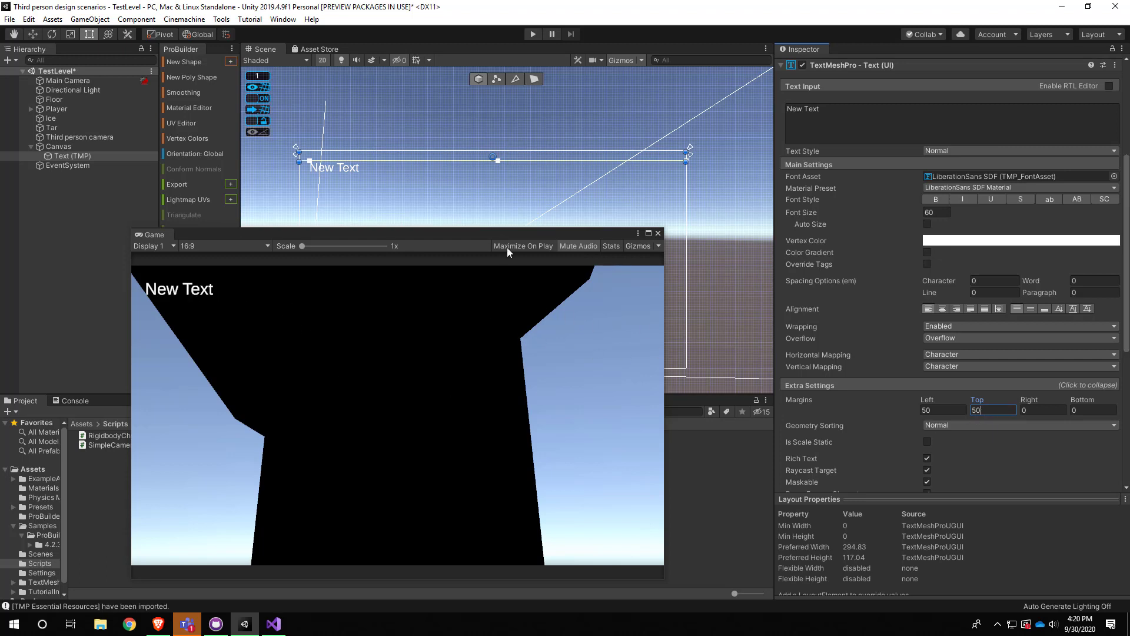
Run the scene to check the text over the gameplay, stop it, and look through the TextMeshPro settings.
left_click(532, 34)
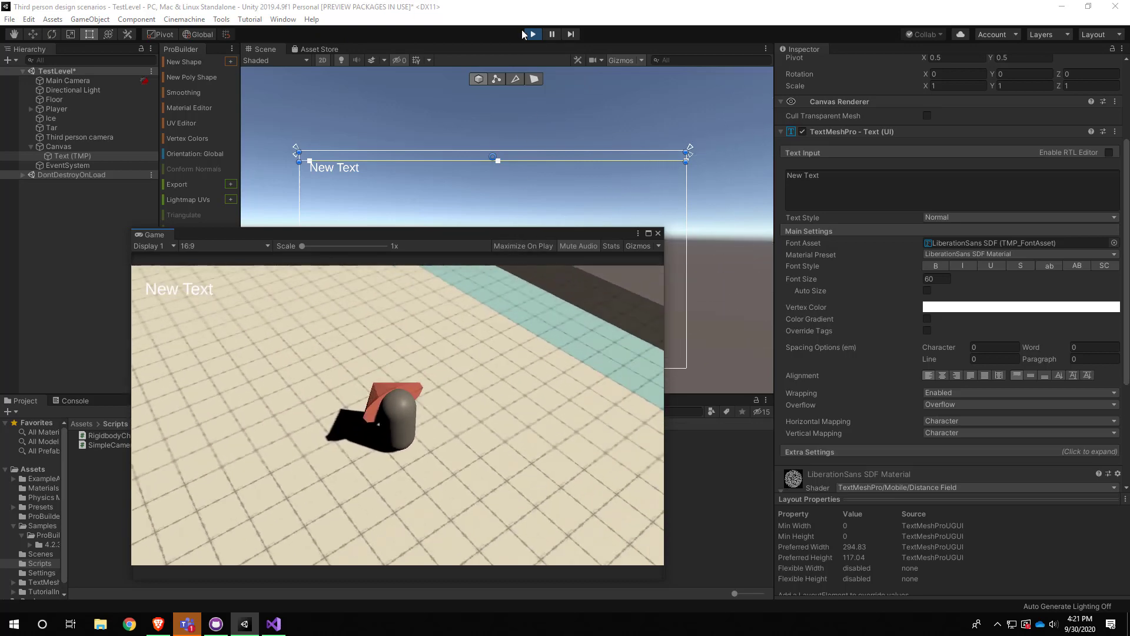
key("ctrl+p")
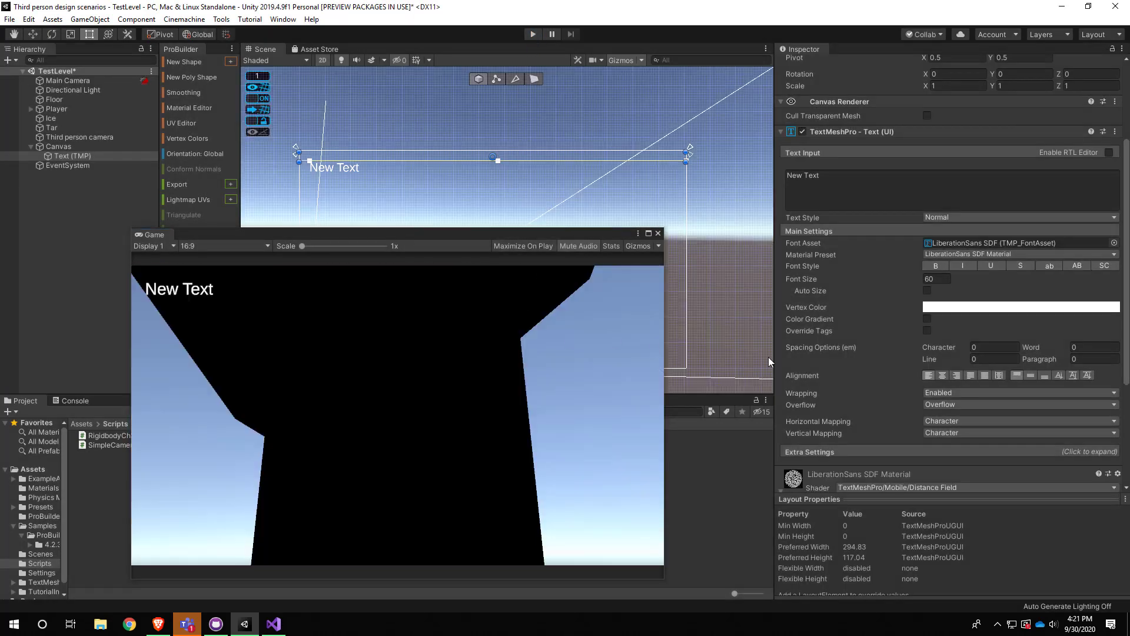
scroll(852, 392, "down", 5)
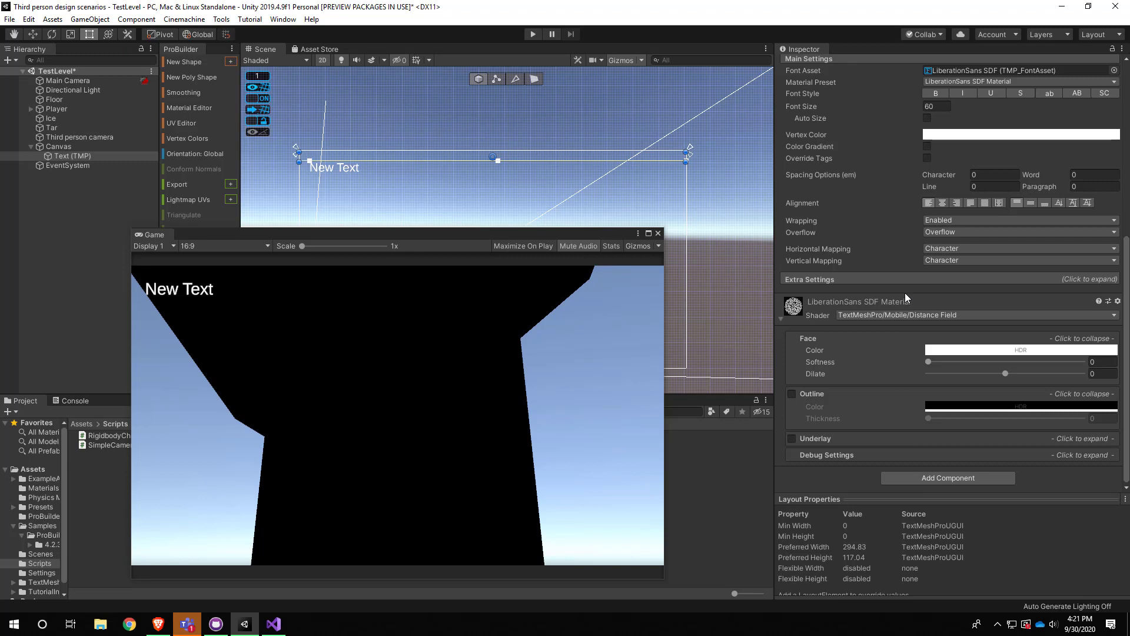
scroll(871, 348, "up", 6)
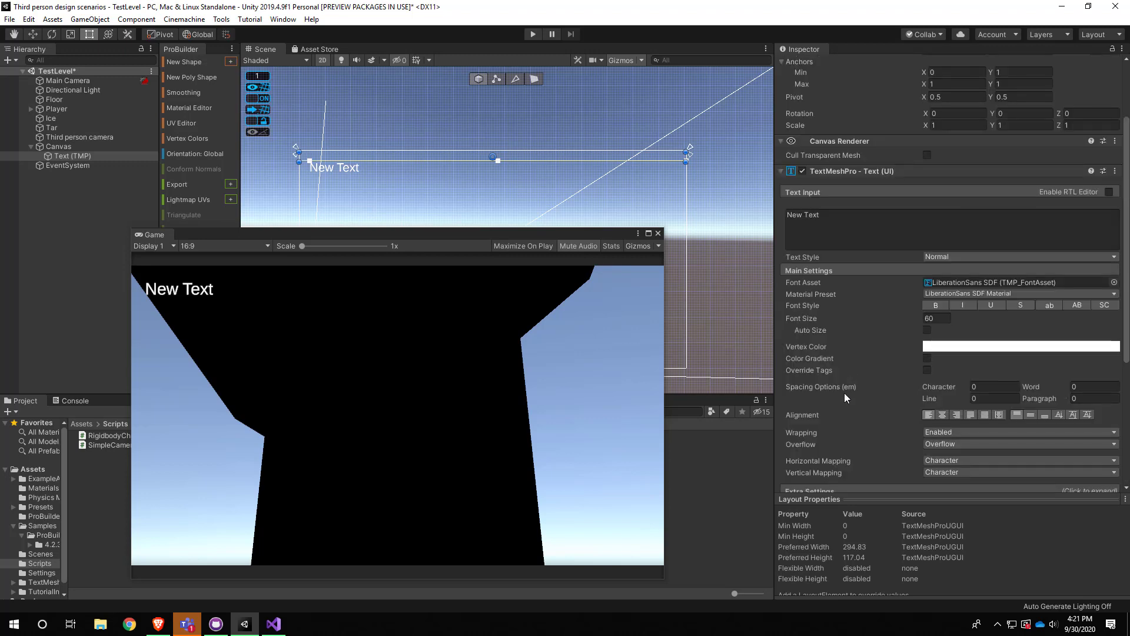
scroll(830, 421, "down", 3)
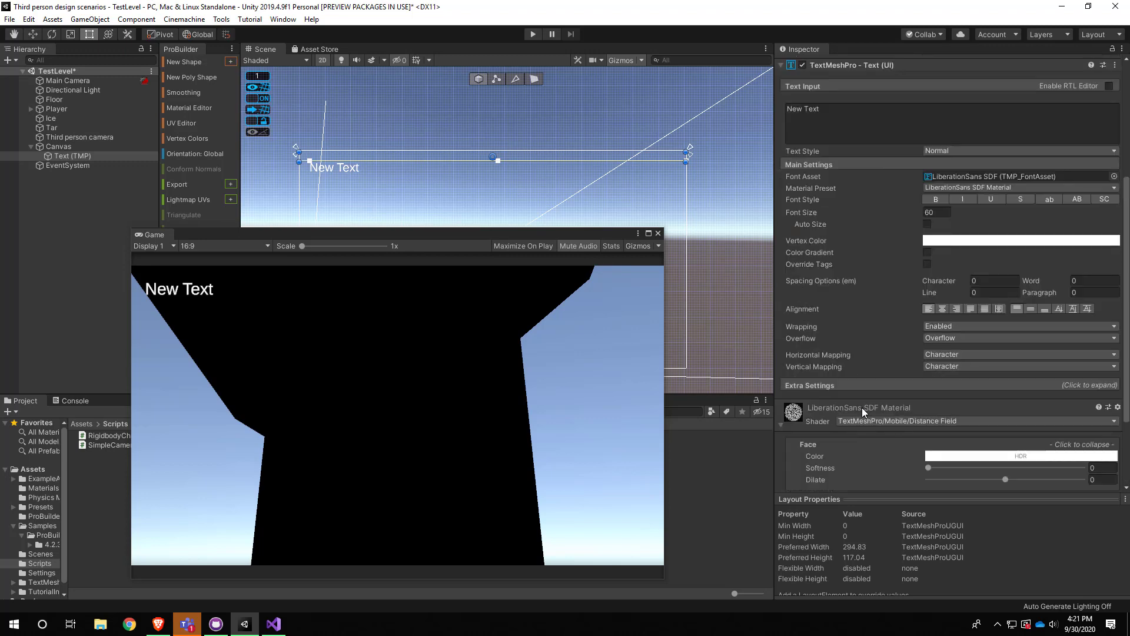
Locate the text's font asset in the project and switch its material preset to LiberationSans SDF - Outline.
left_click(1025, 176)
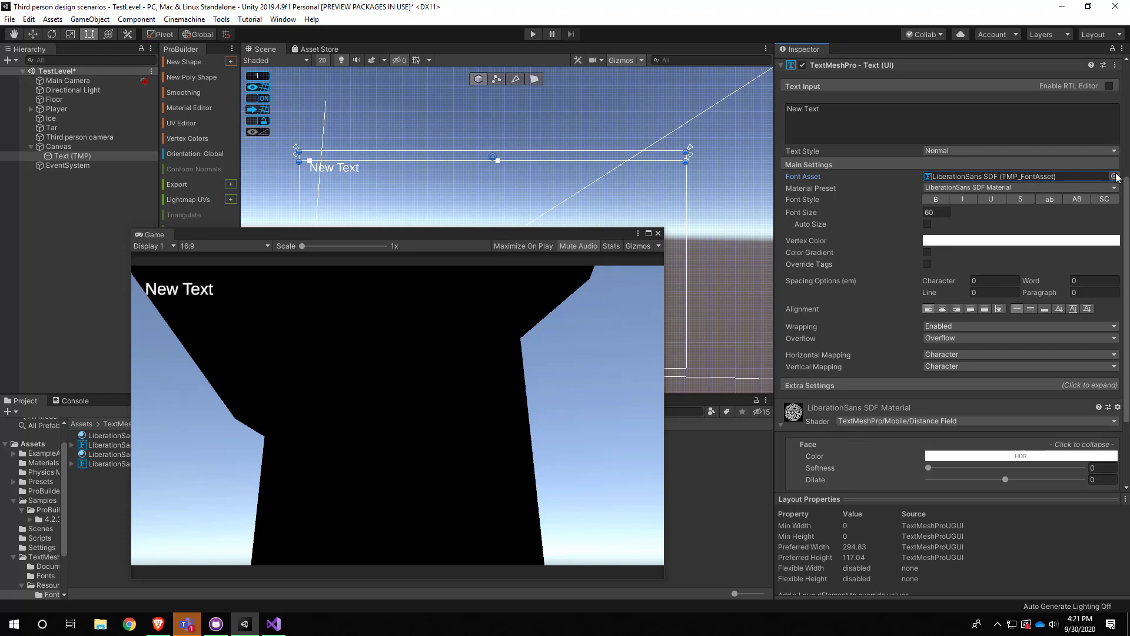
left_click(1005, 188)
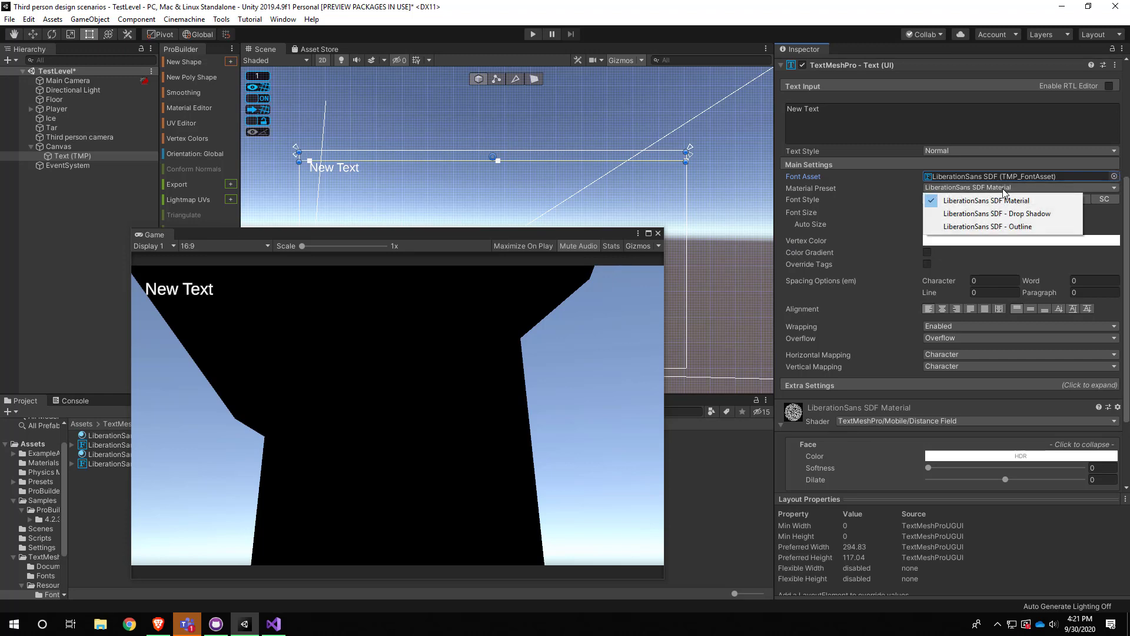
left_click(983, 227)
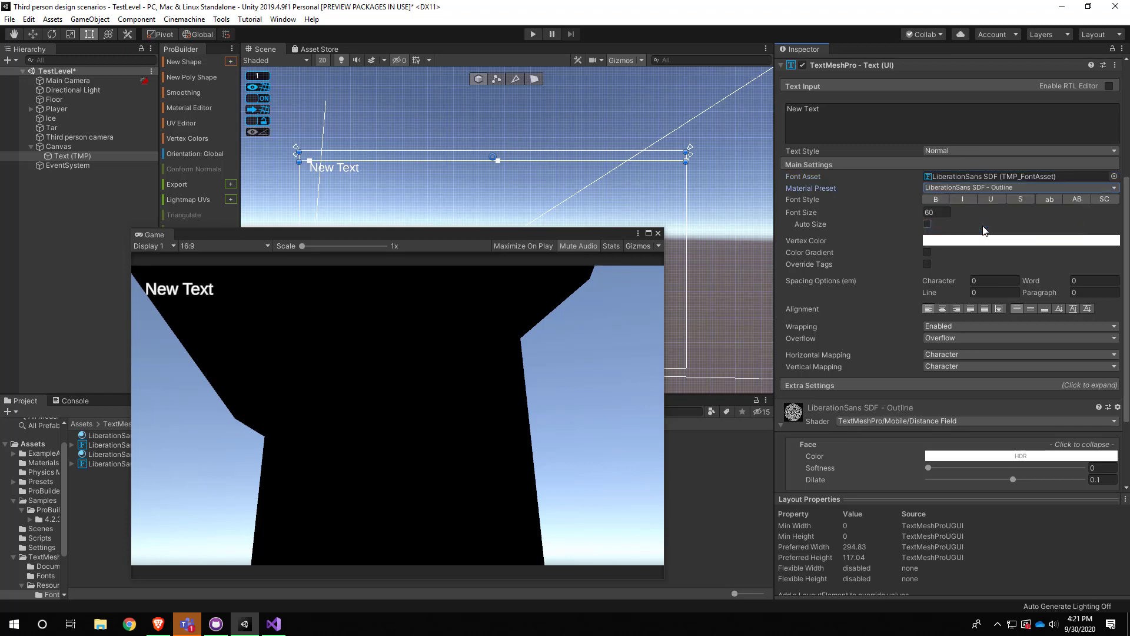
Increase the outline thickness of the text material to about 0.314 and check the result in a test run.
scroll(901, 325, "down", 3)
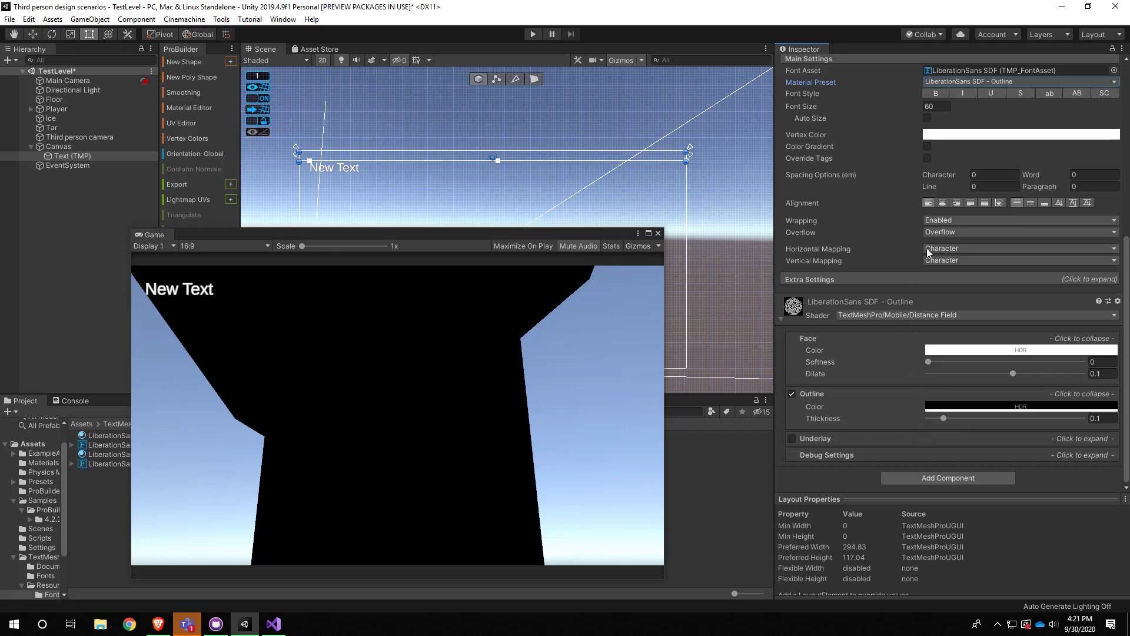
scroll(927, 249, "up", 6)
scroll(925, 255, "down", 6)
left_click(1048, 81)
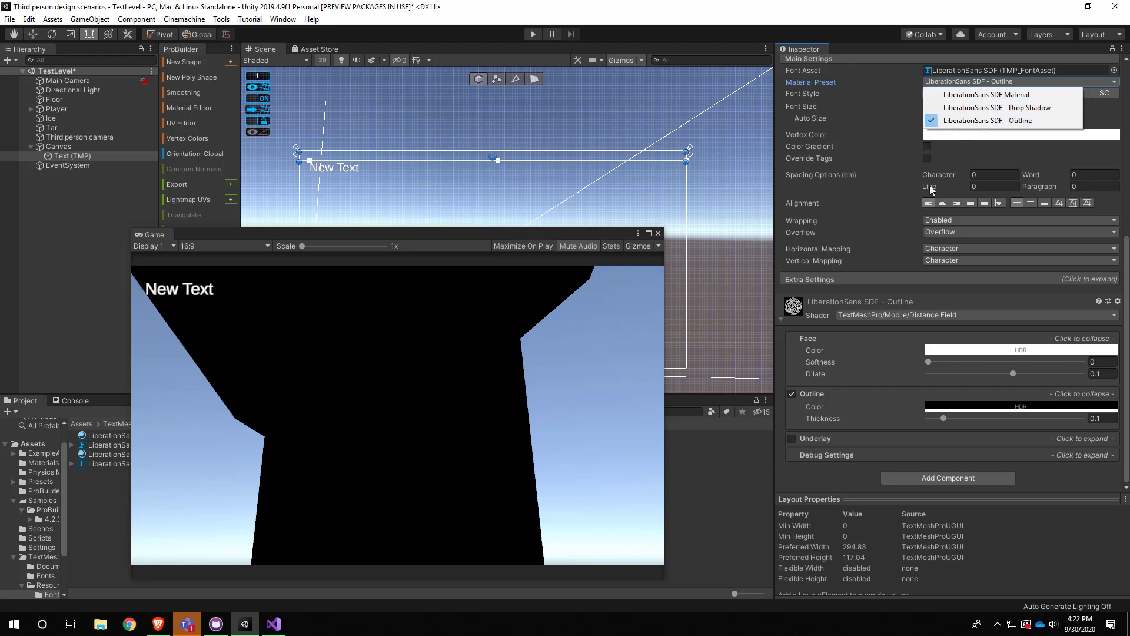
left_click(811, 482)
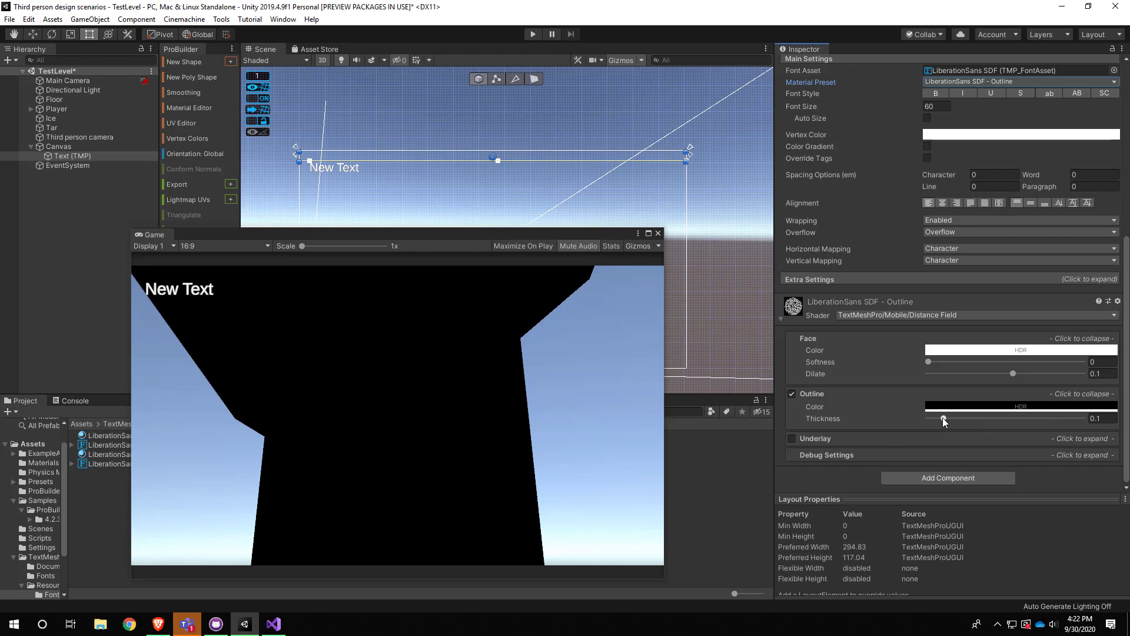
left_click_drag(943, 418, 976, 417)
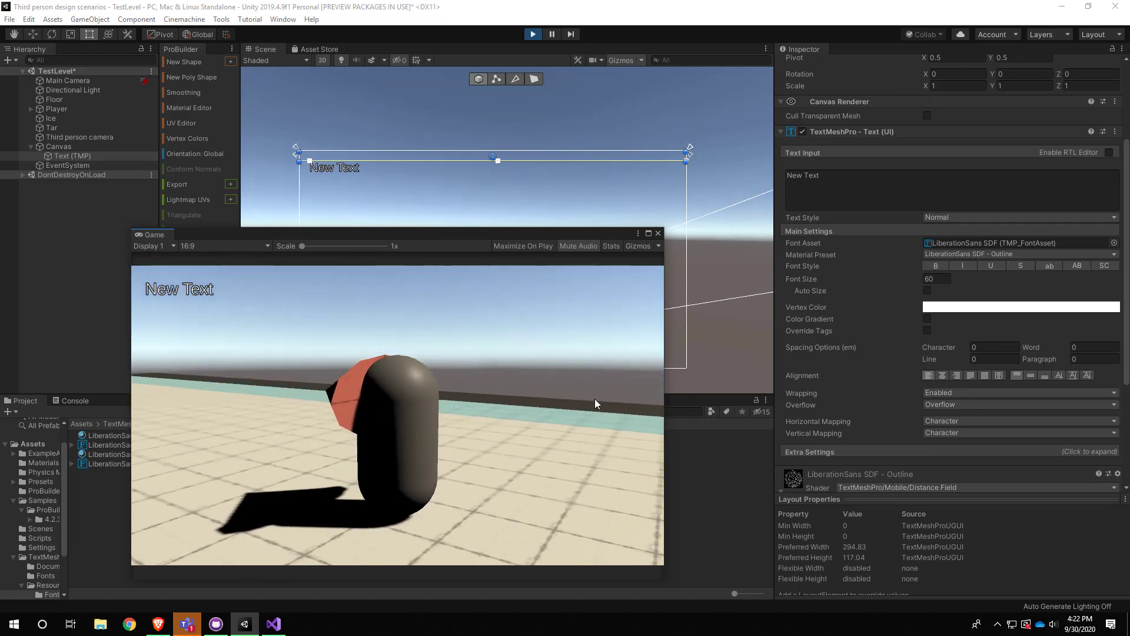
left_click(533, 34)
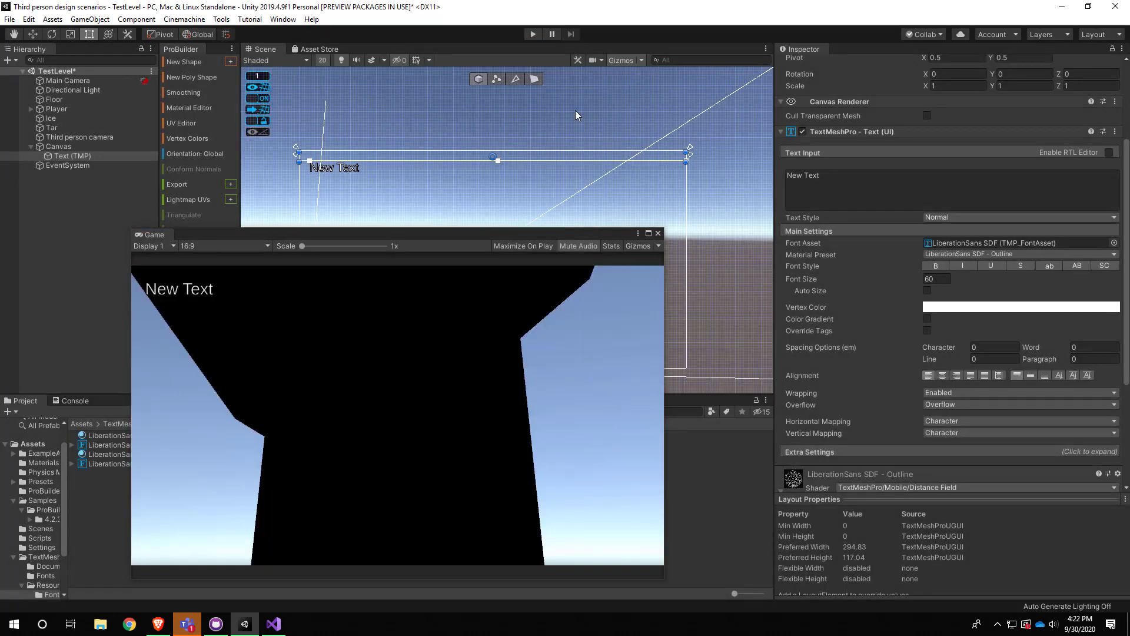
Rename the Text (TMP) object under the Canvas as "Contextual Message Text".
left_click(892, 175)
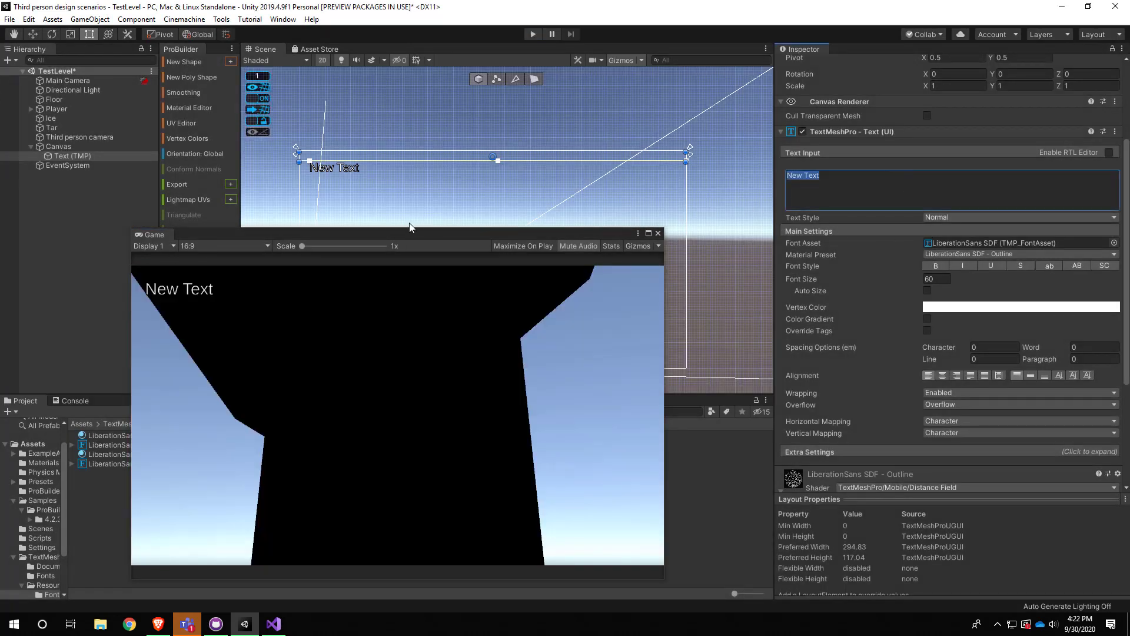
left_click(76, 156)
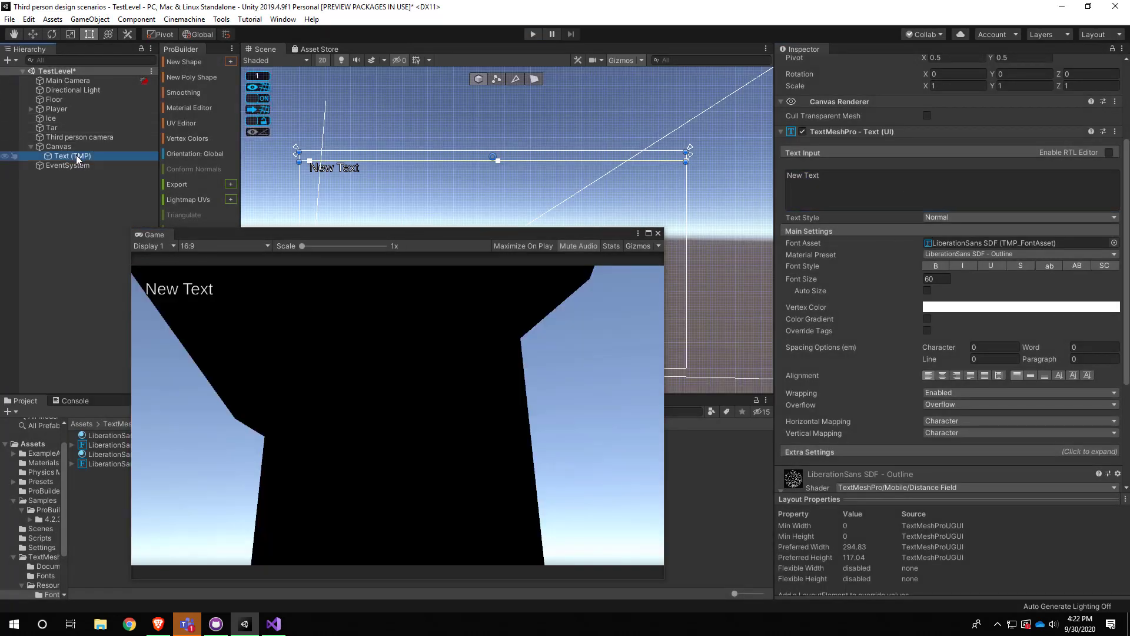
left_click(76, 155)
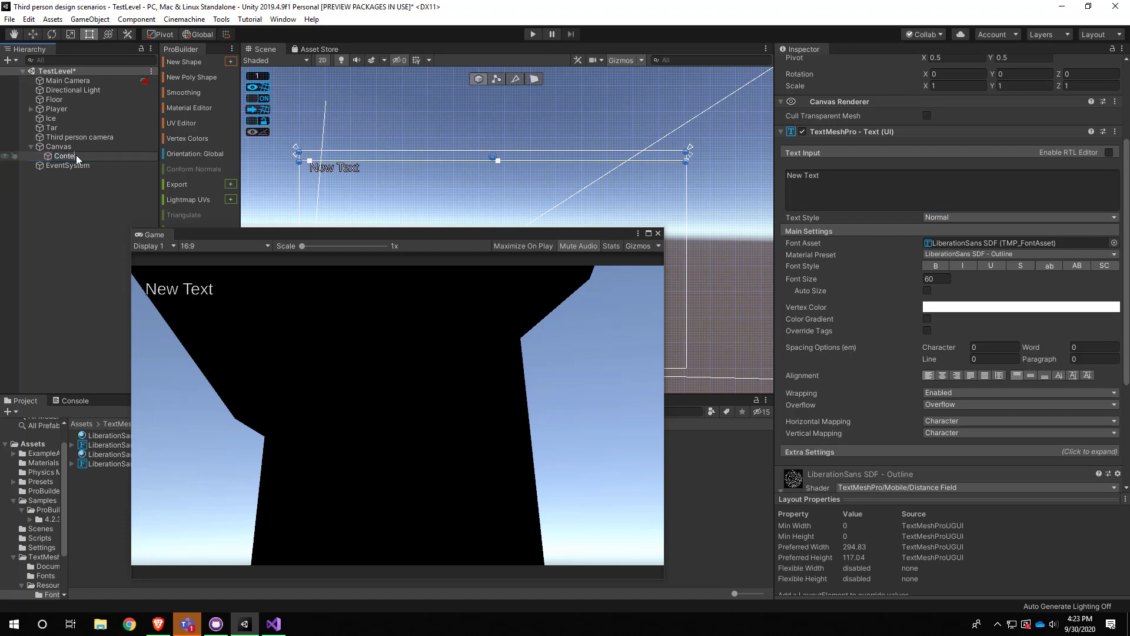
type("Contextual Message Text")
key("Return")
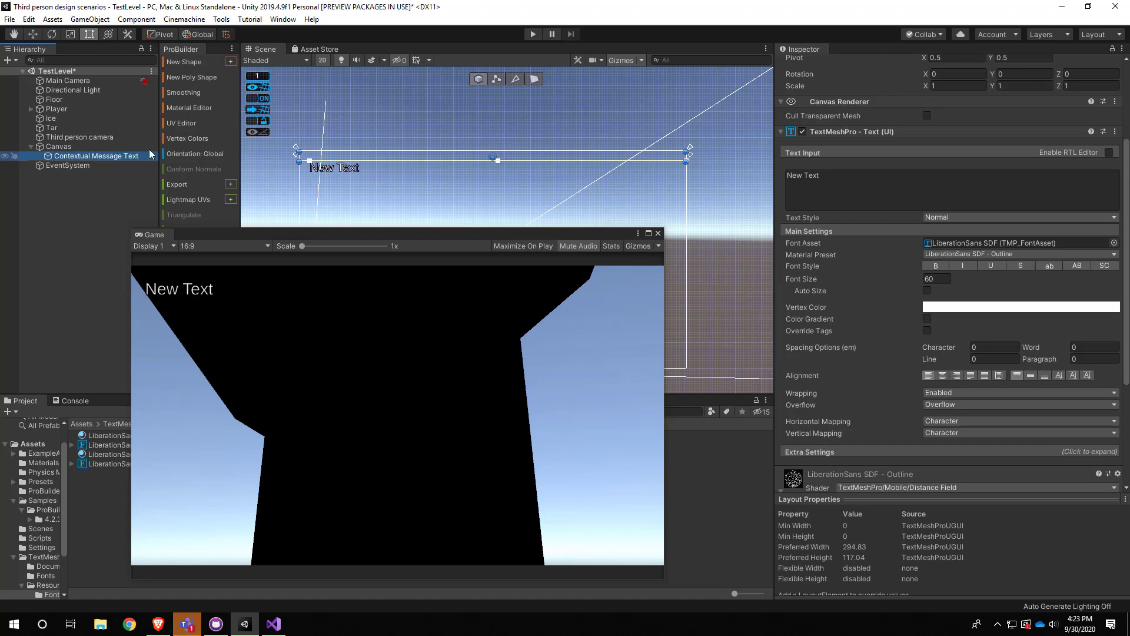
Replace the displayed placeholder text with "Contextual message area".
double_click(863, 185)
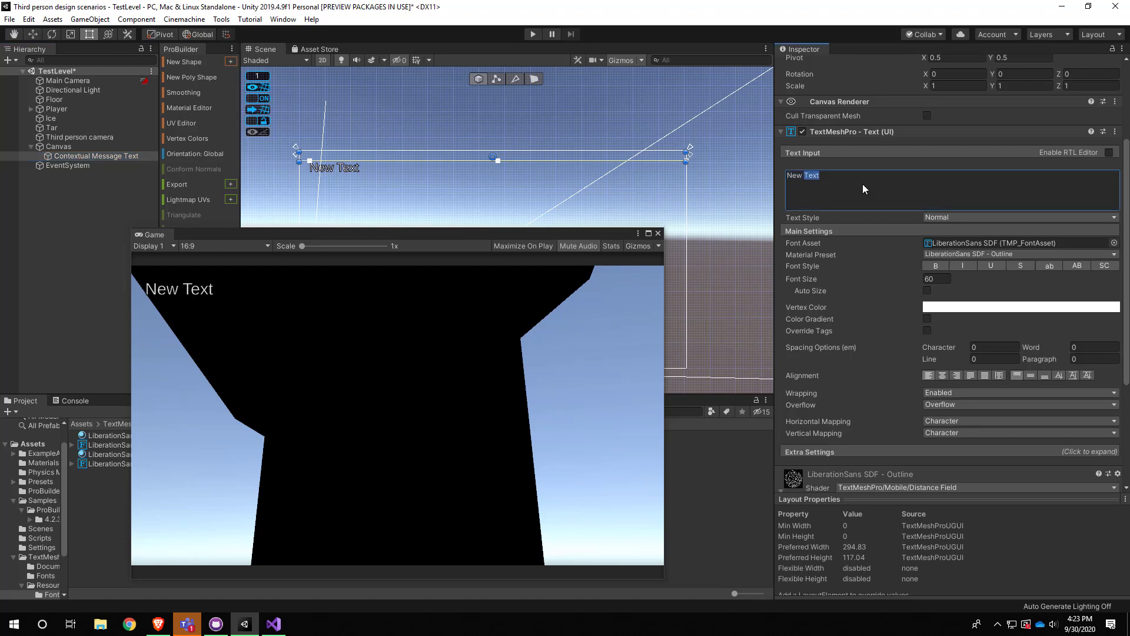
left_click(863, 184)
type("Cont")
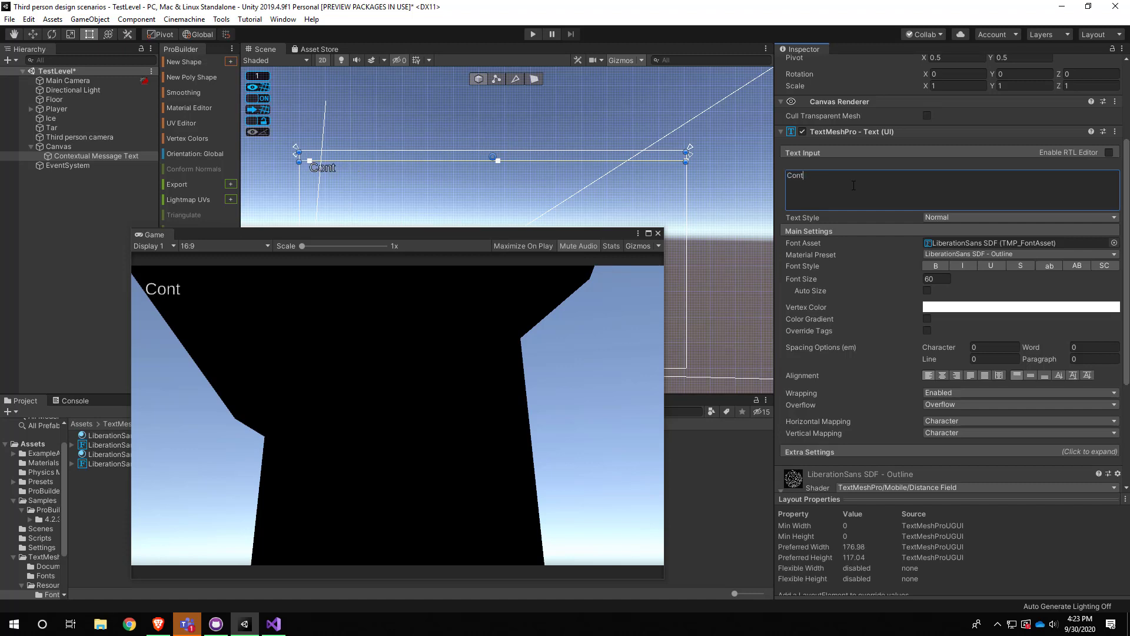
type("extual ")
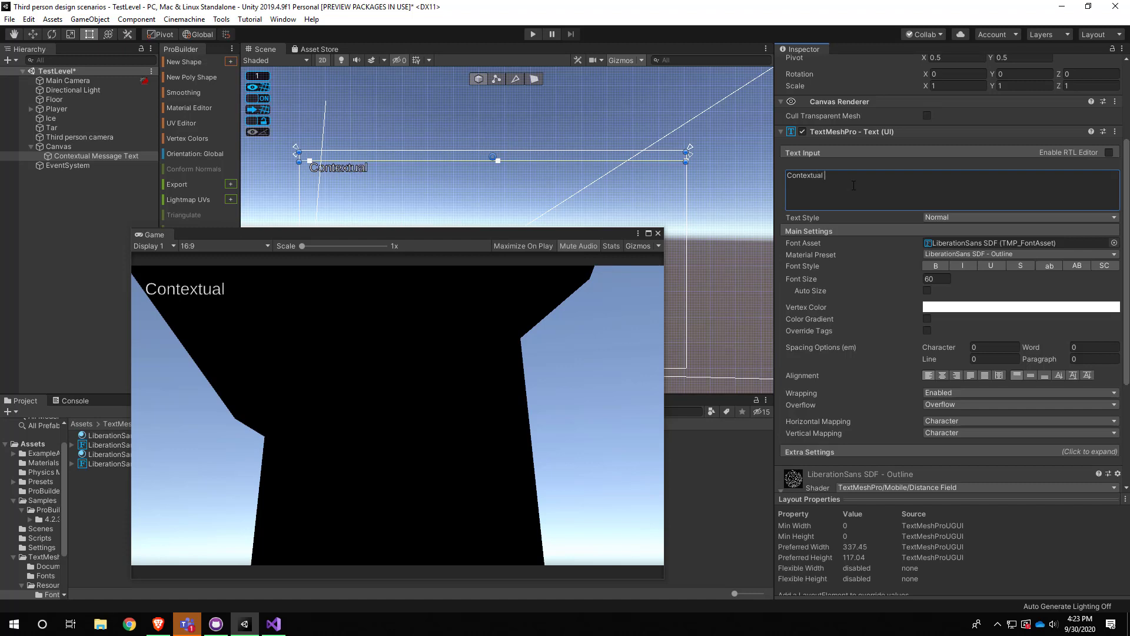
type("message a")
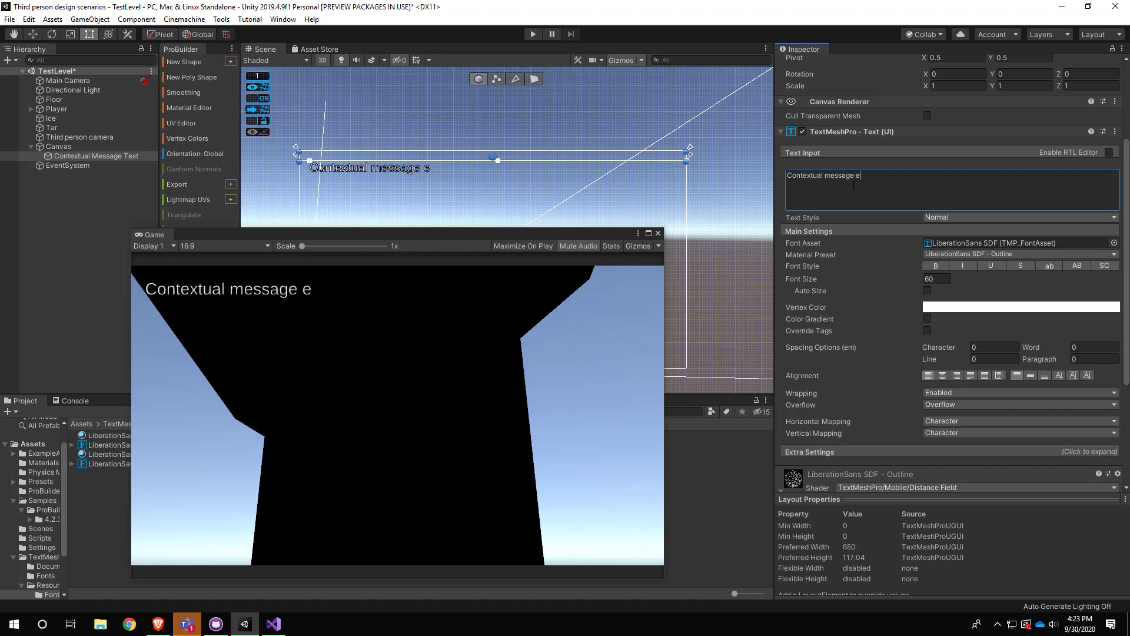
type("rea")
Inspect the outlined message text up close in the Scene view and review its TextMeshPro and material settings.
scroll(471, 173, "up", 5)
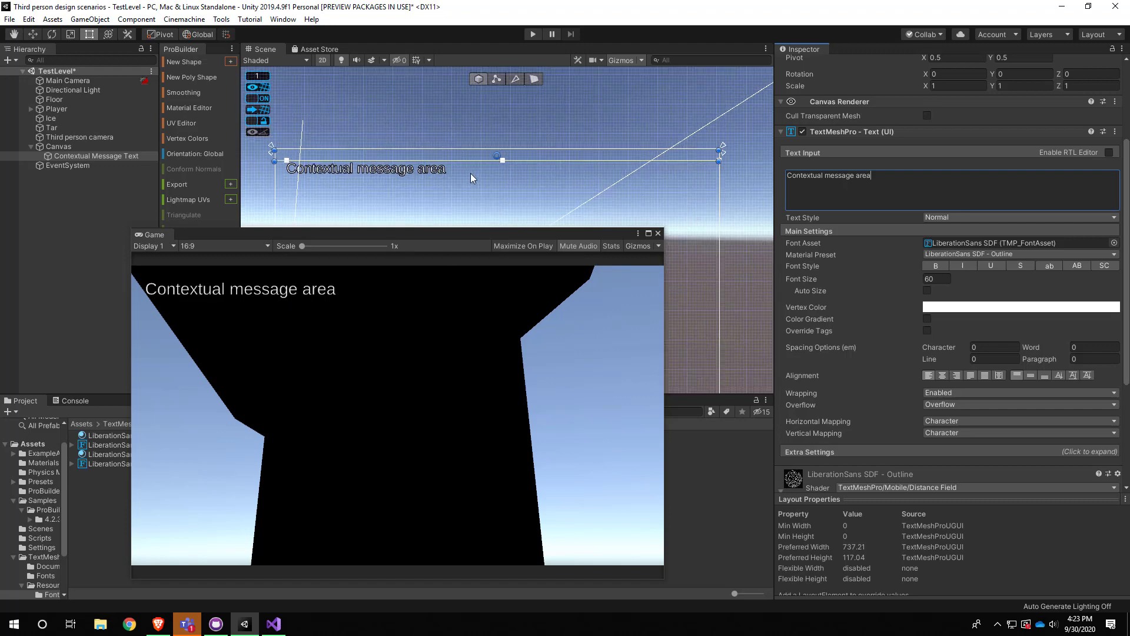
middle_click_drag(456, 156, 705, 129)
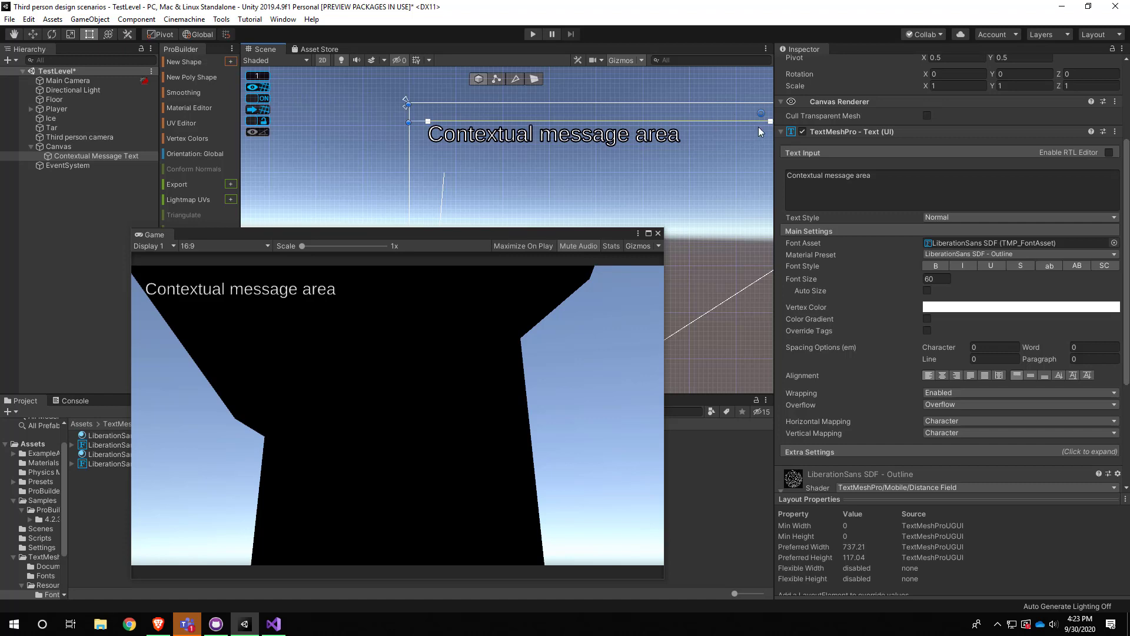
scroll(854, 312, "down", 3)
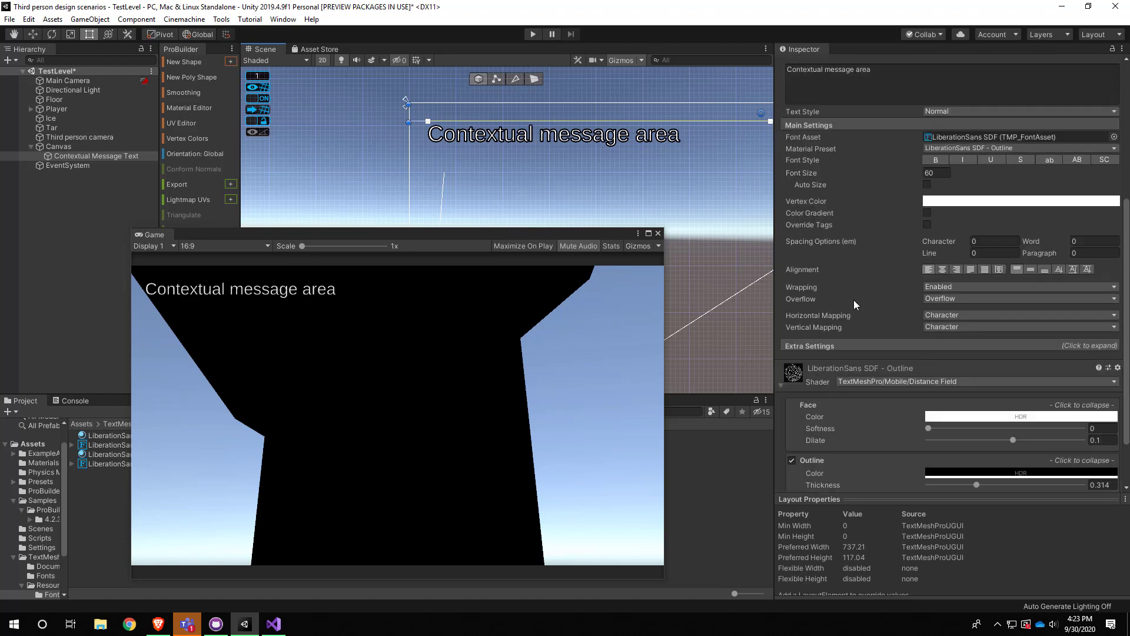
scroll(874, 277, "down", 2)
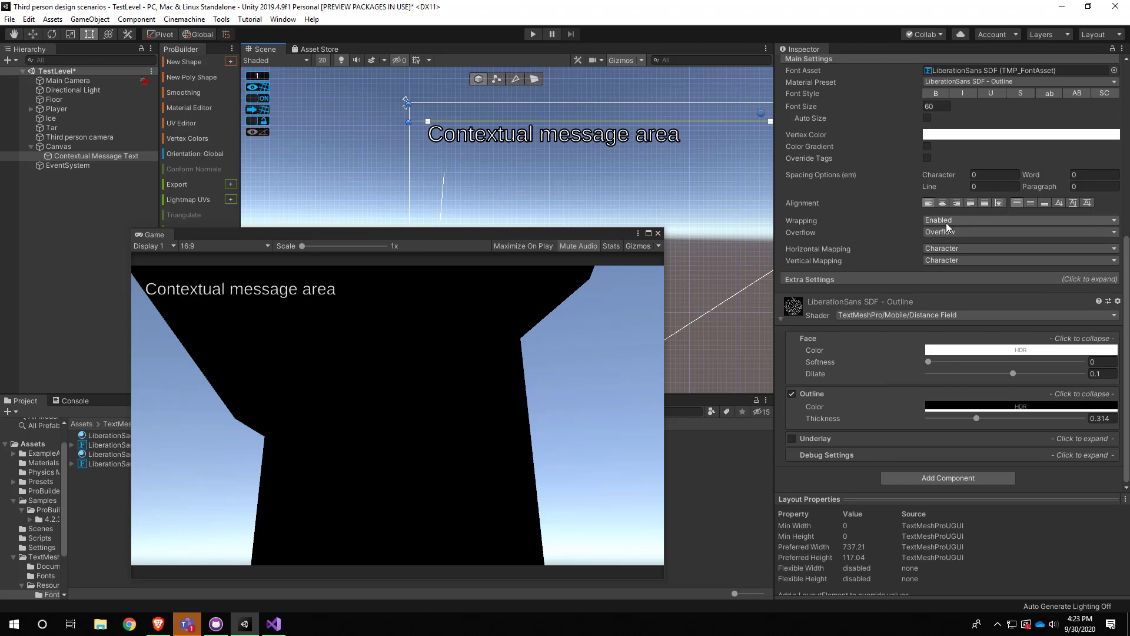
scroll(948, 225, "up", 3)
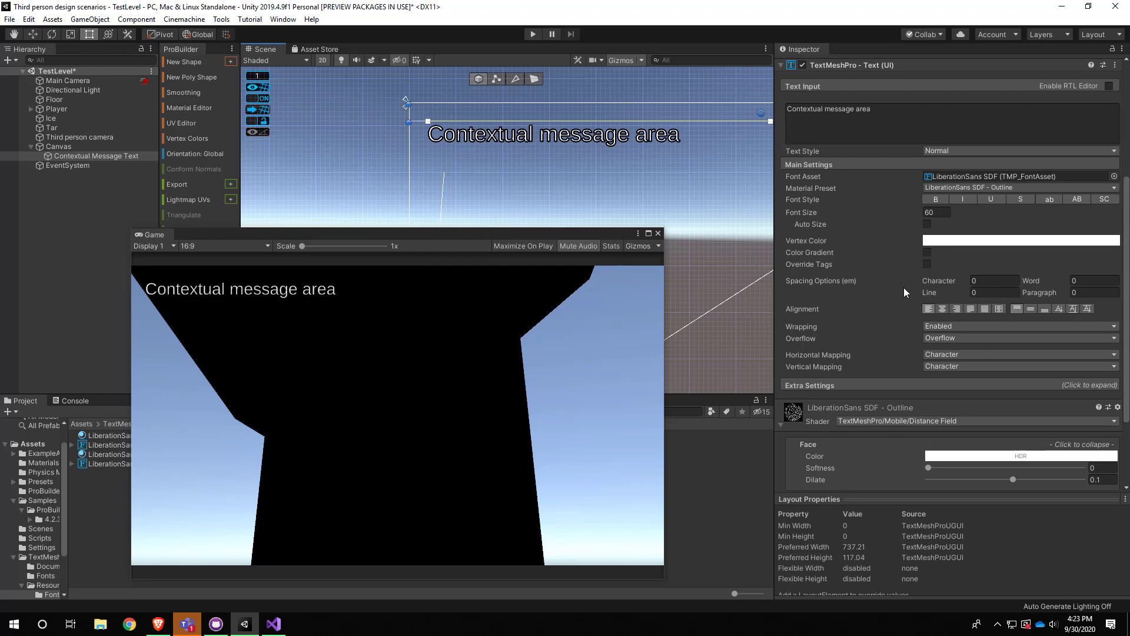
Try the Truncate overflow mode on the contextual message text and set it back to Overflow.
left_click(971, 336)
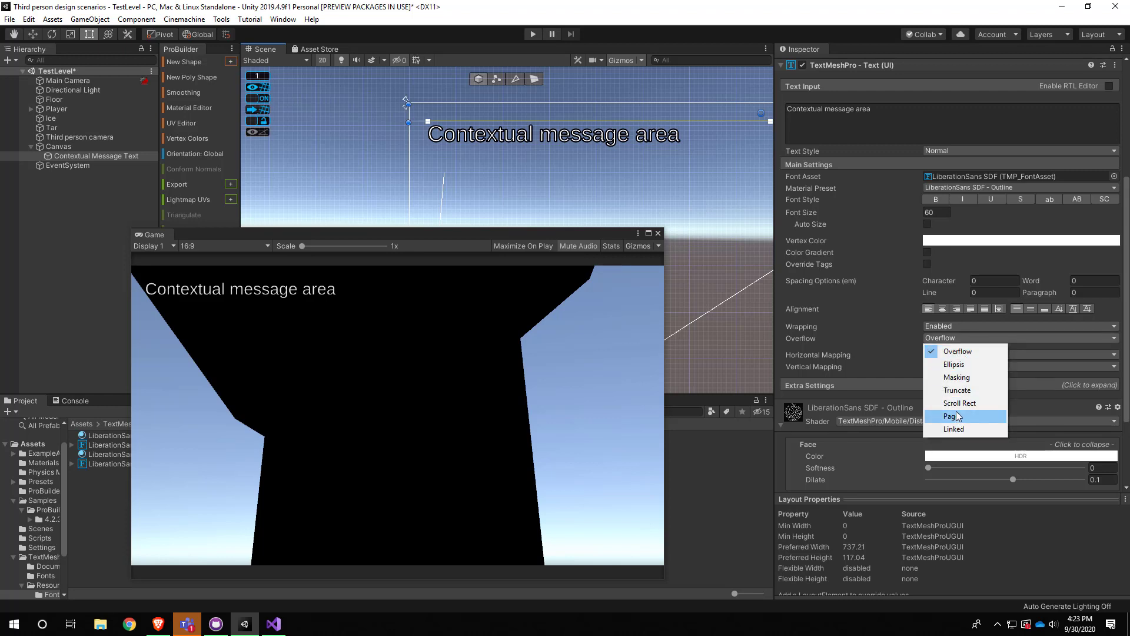
left_click(958, 391)
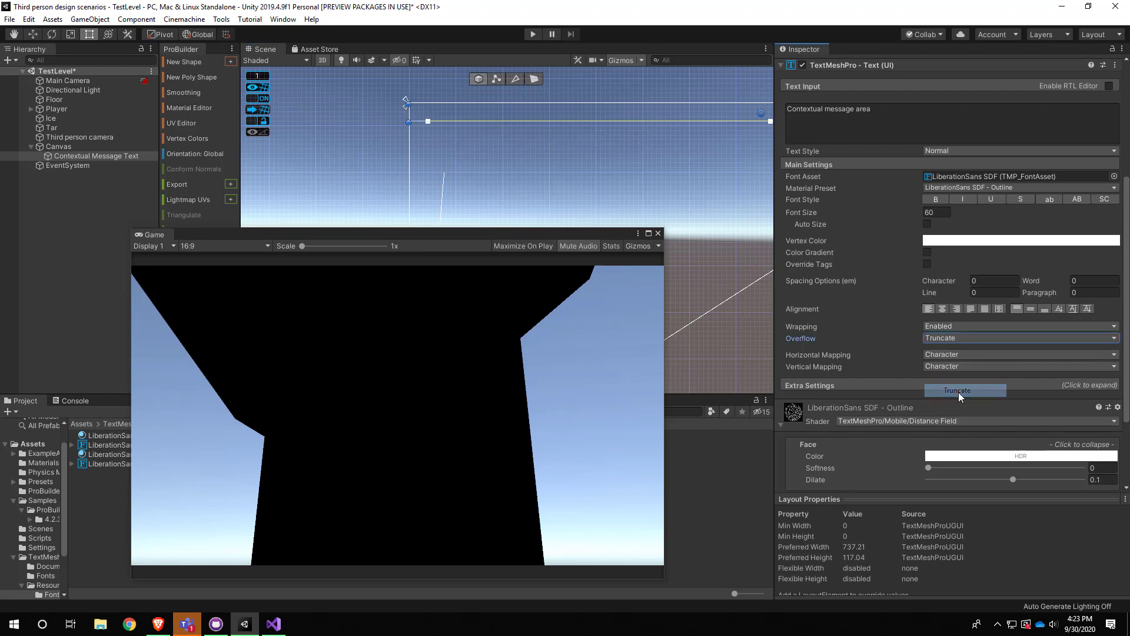
left_click(976, 337)
left_click(969, 355)
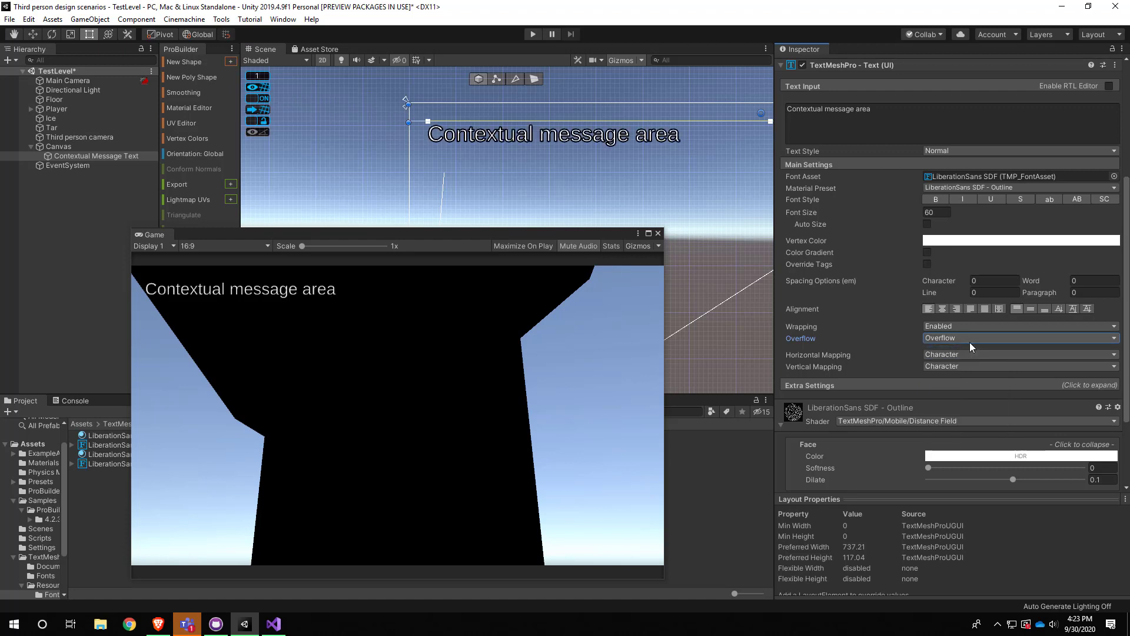
left_click(970, 339)
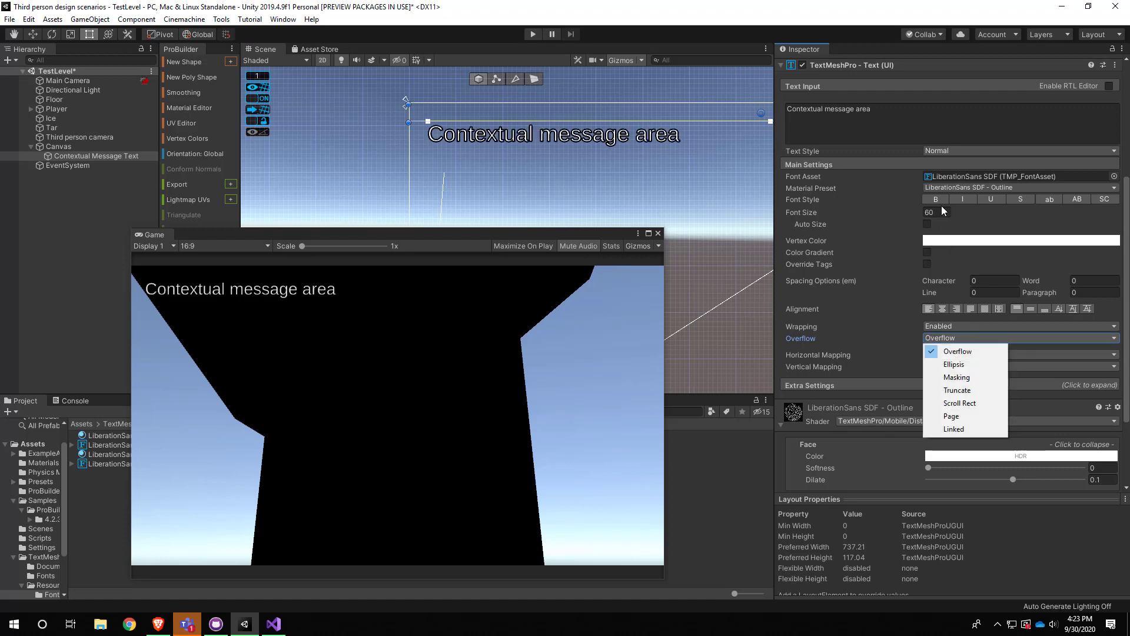
Append a long run of "s" characters to the message text to test how it wraps.
left_click(889, 114)
left_click(892, 110)
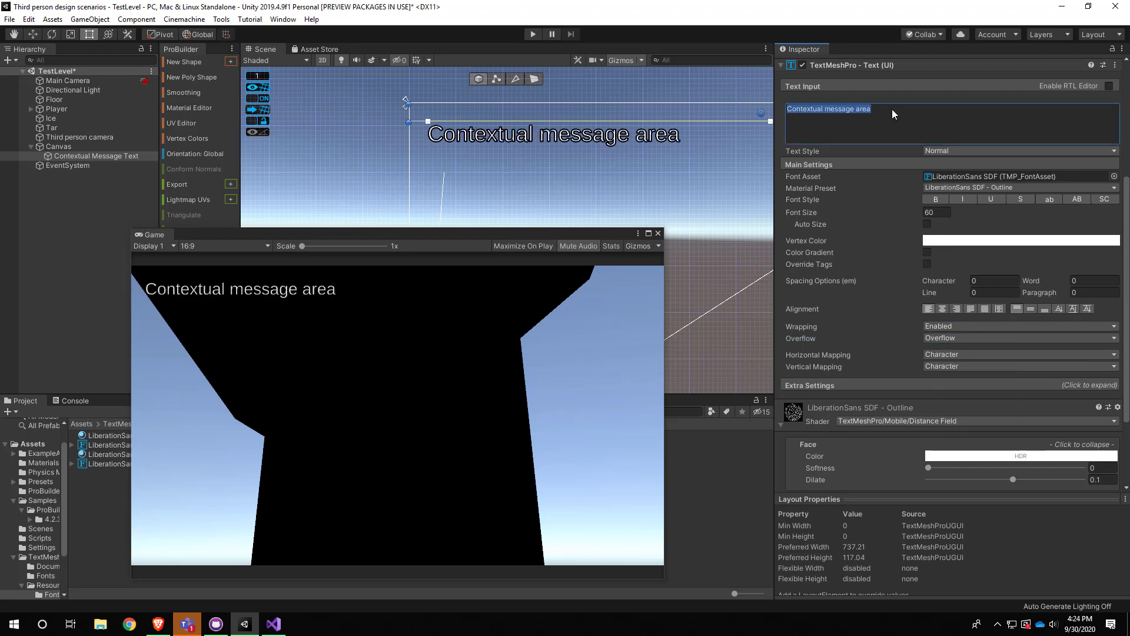
left_click(893, 110)
type("sssssss")
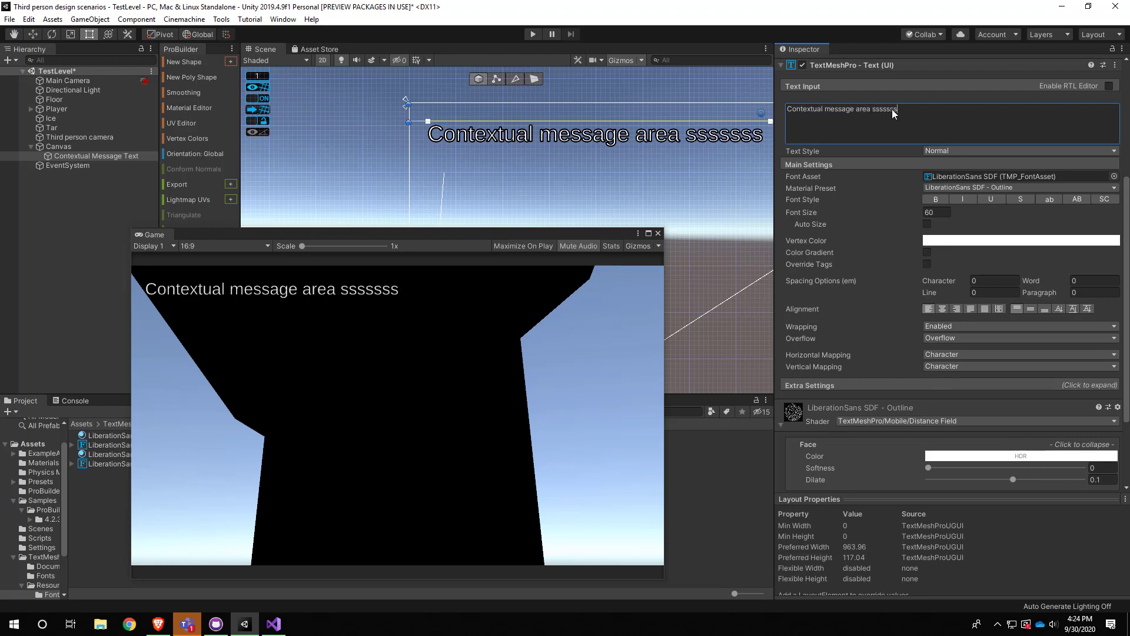
type("sssssssssssssssssssssssssssssssssssssssssss")
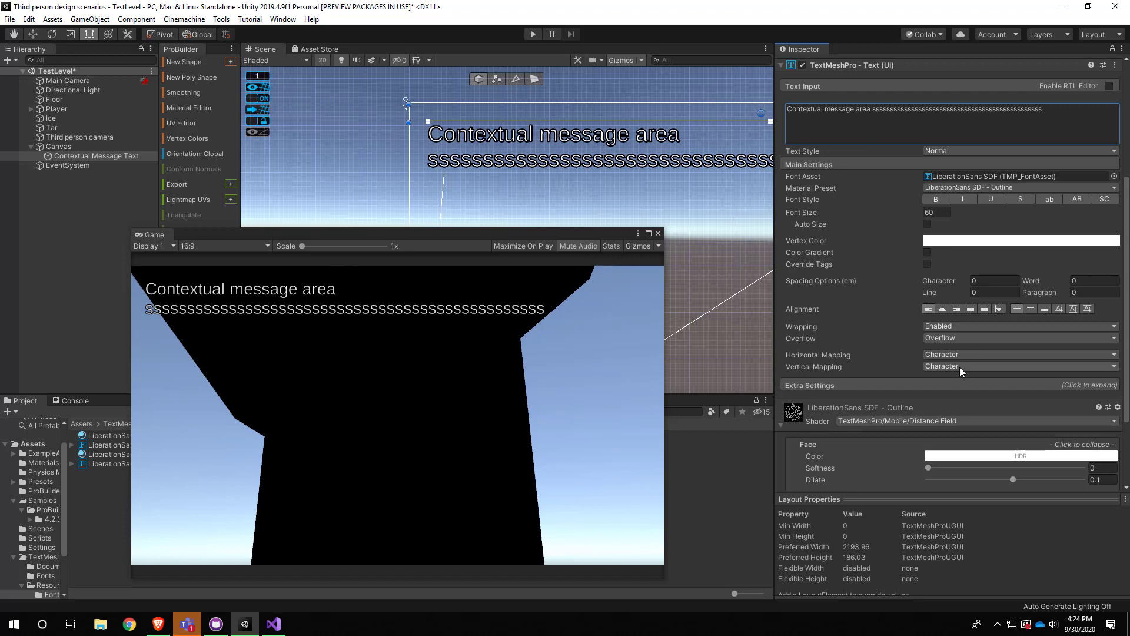
Try disabling wrapping on the long message text, re-enable it and check the line against the text box in the Scene view.
left_click(952, 326)
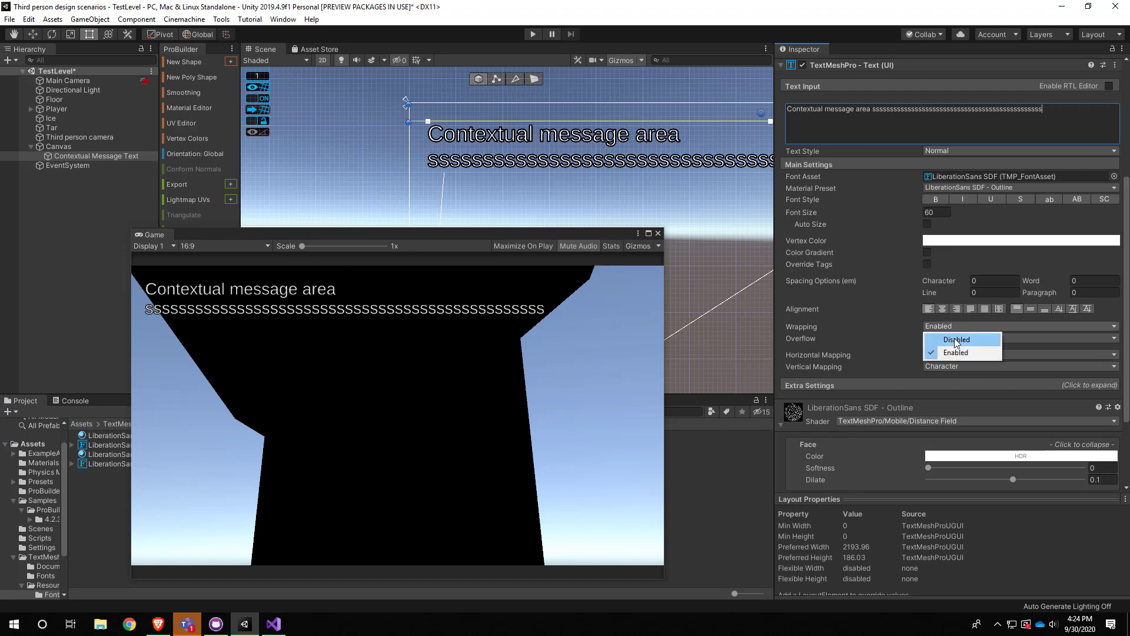
left_click(954, 335)
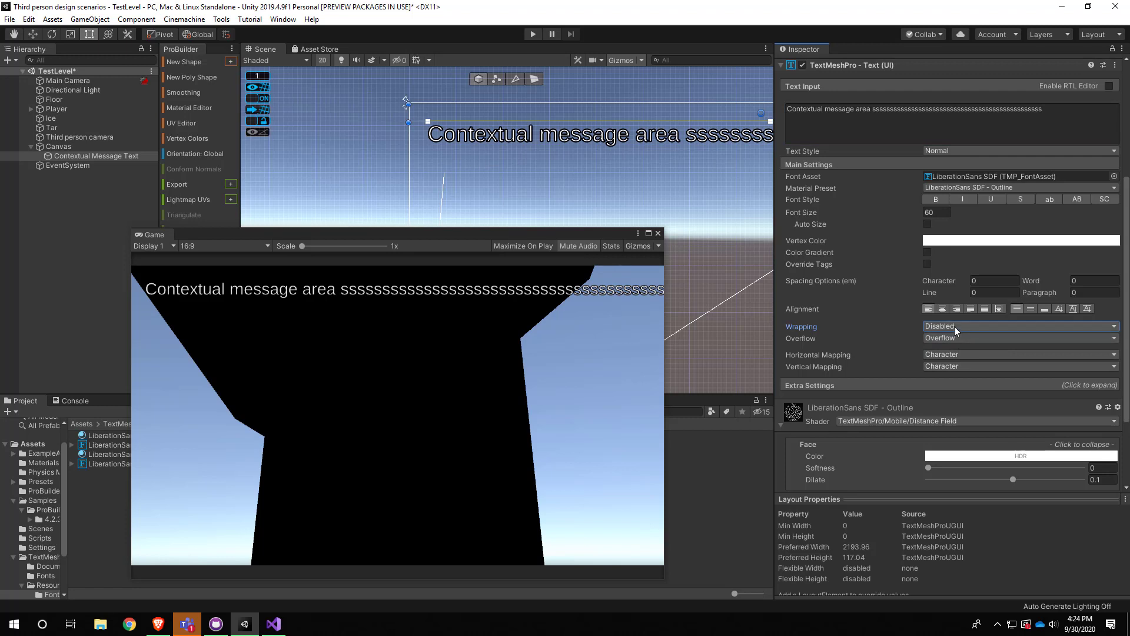
left_click(954, 327)
left_click(956, 355)
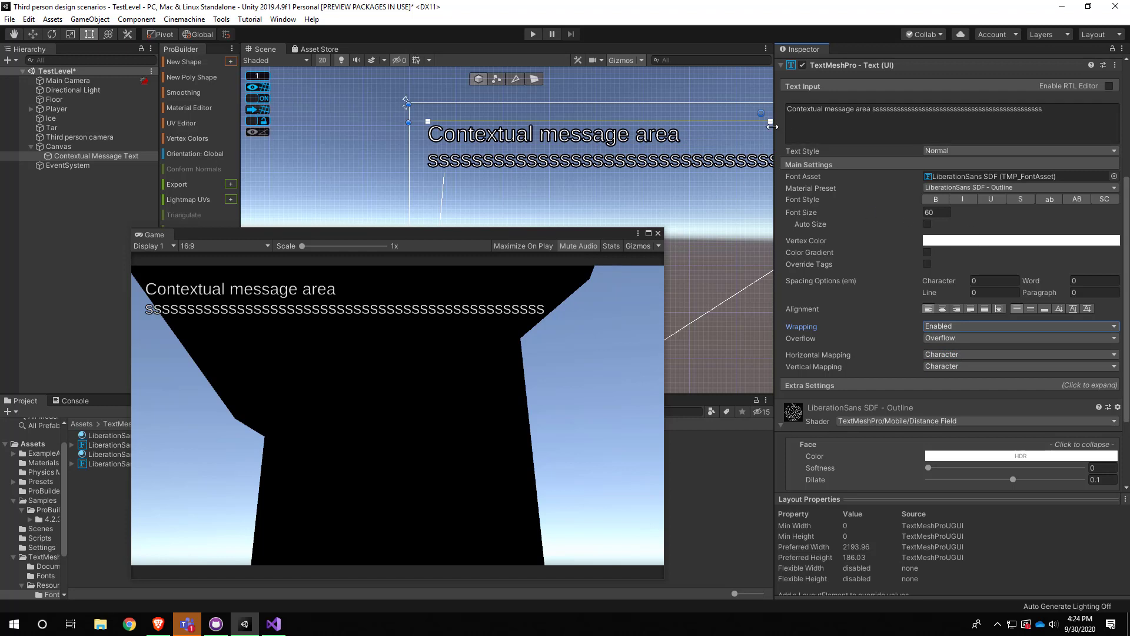
middle_click_drag(743, 177, 647, 187)
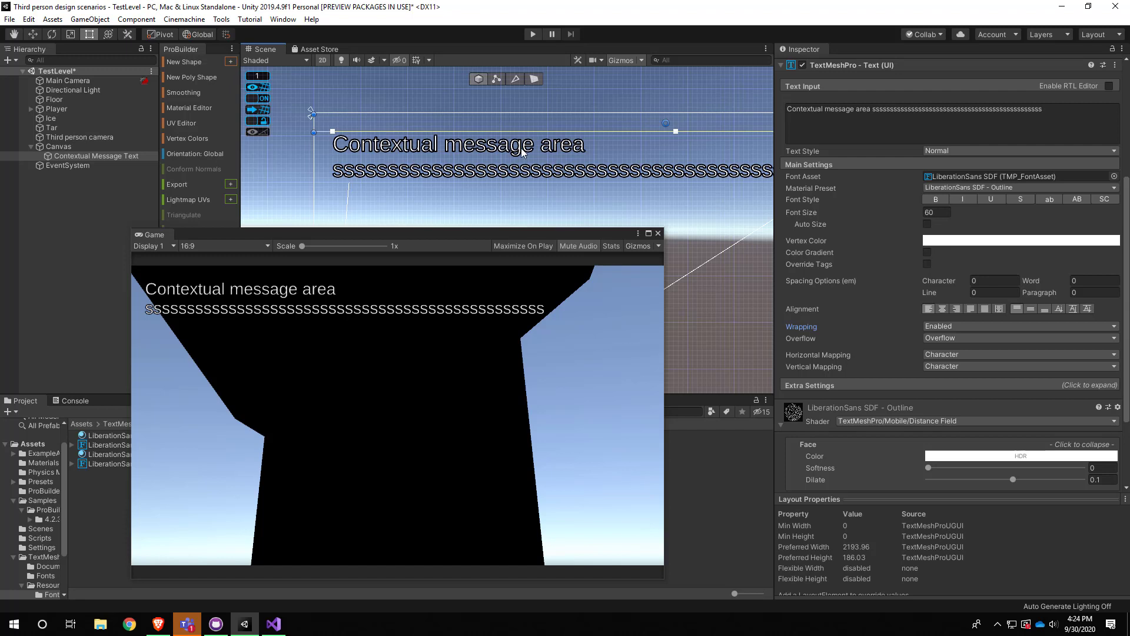
Remove the trailing run of "s" characters so the message text reads "Contextual message area".
left_click(1062, 119)
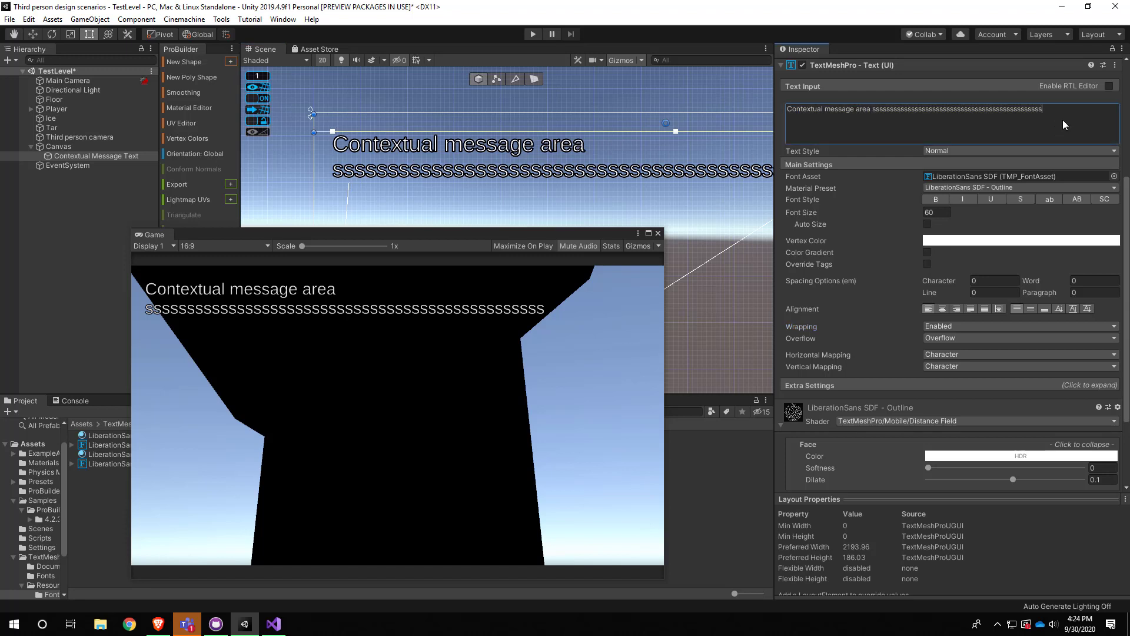
double_click(1062, 119)
key("BackSpace")
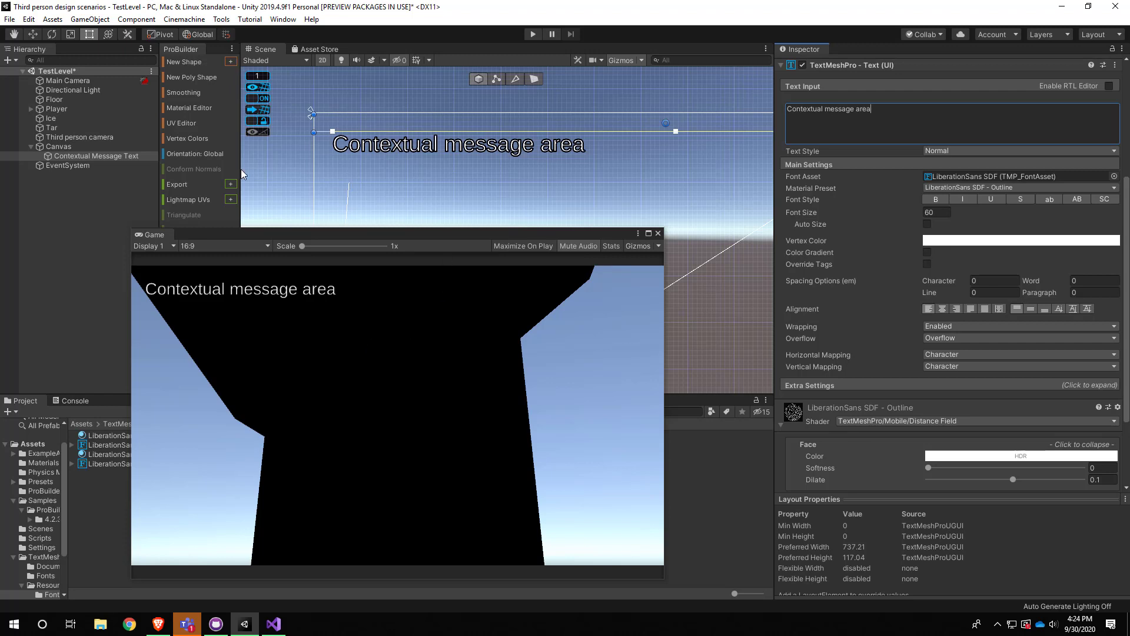
Save the TestLevel scene, then review the changes to LiberationSans SDF - Outline.mat in GitHub Desktop.
left_click(9, 19)
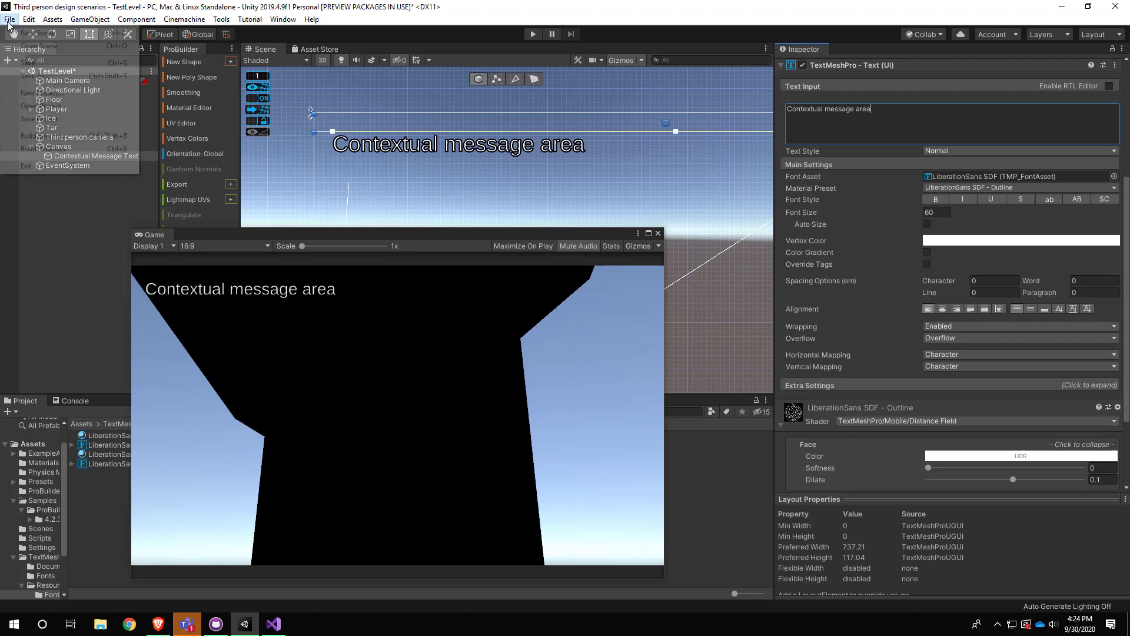
left_click(34, 63)
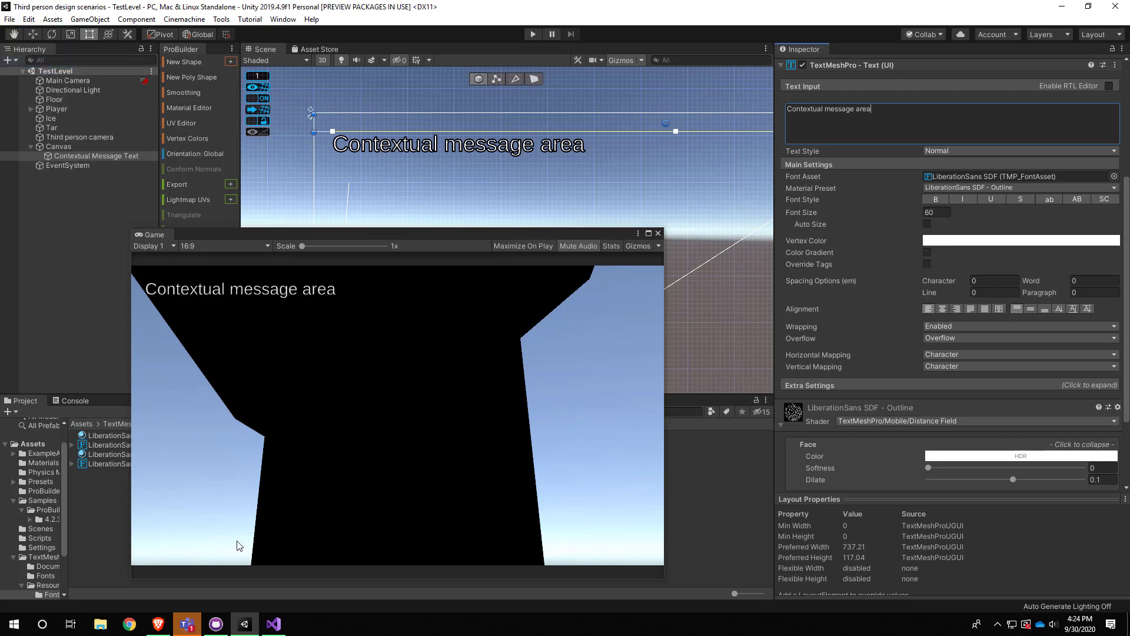
left_click(221, 625)
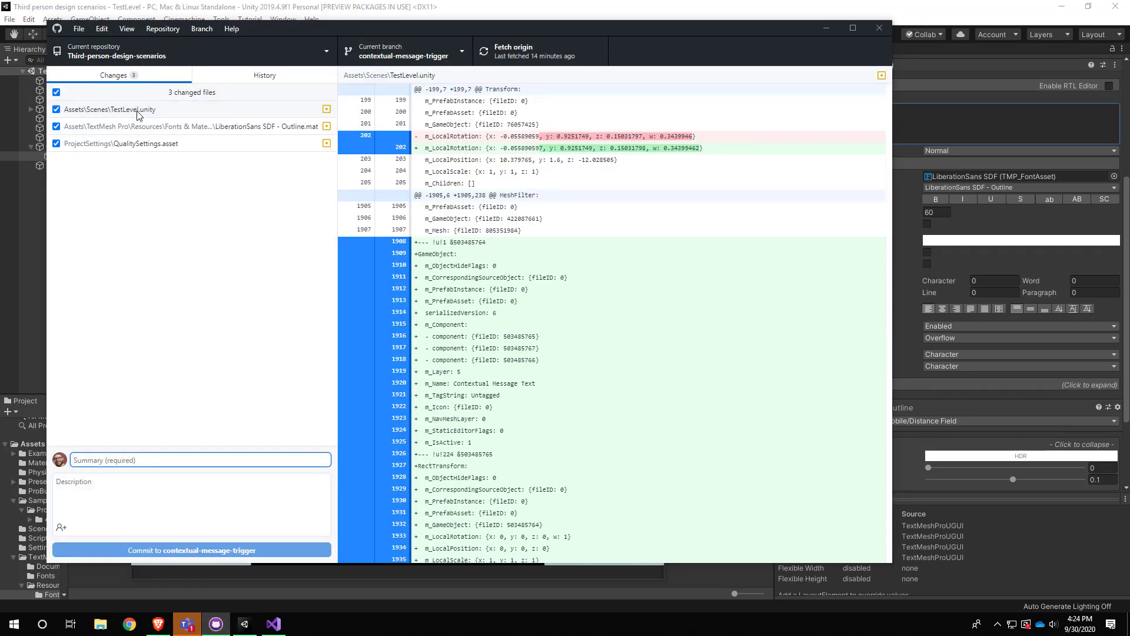
left_click(155, 127)
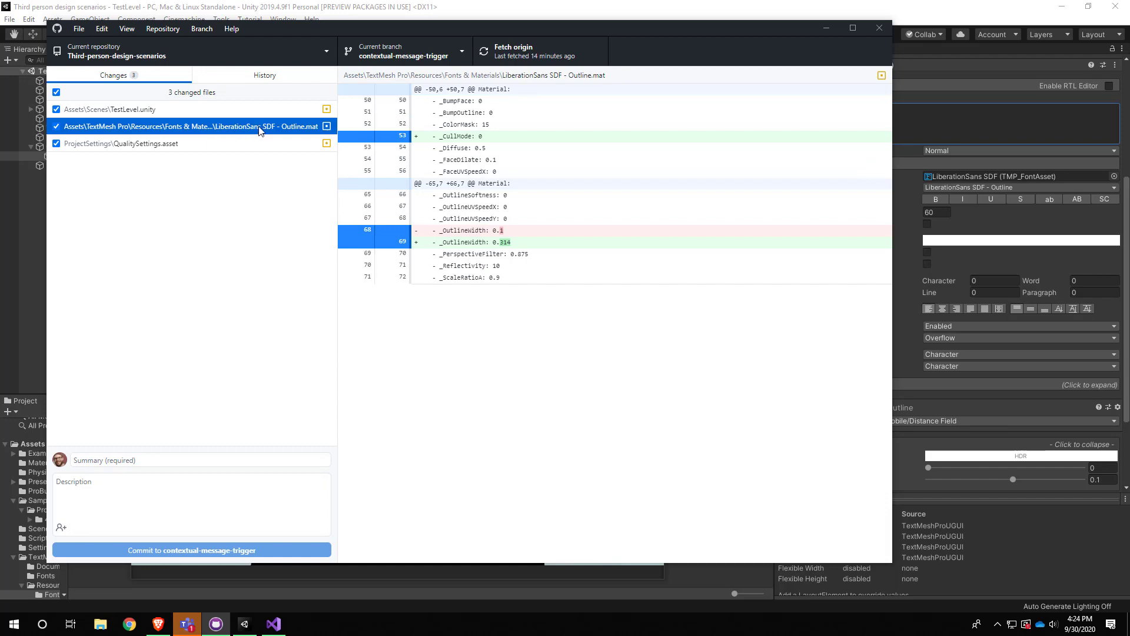
Return to Unity and save the whole project.
left_click(63, 9)
left_click(10, 19)
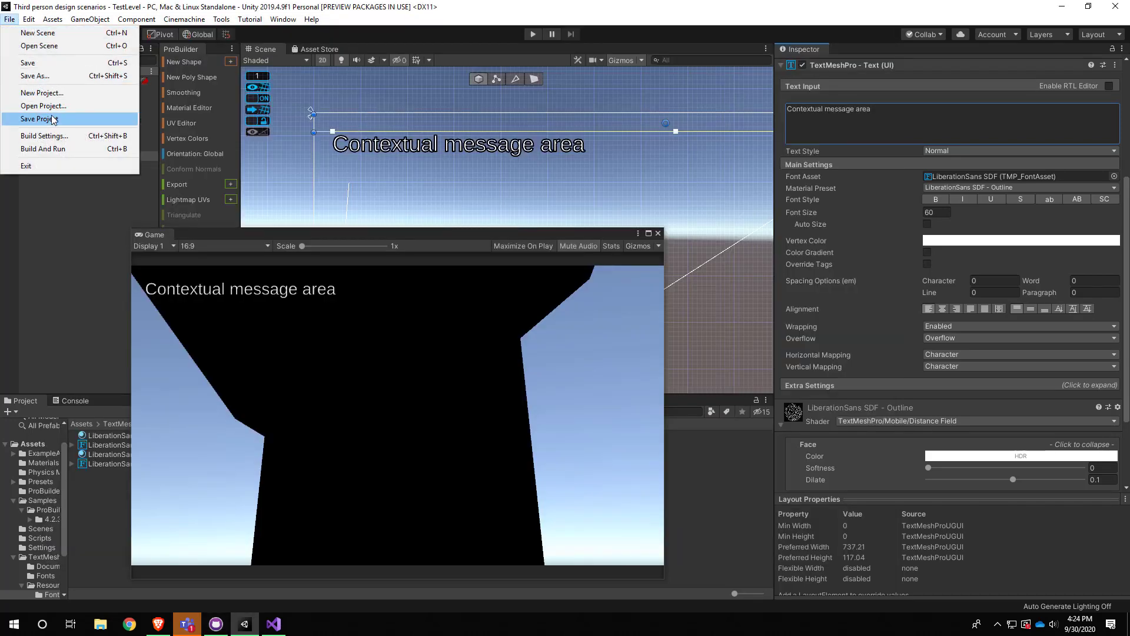
left_click(30, 117)
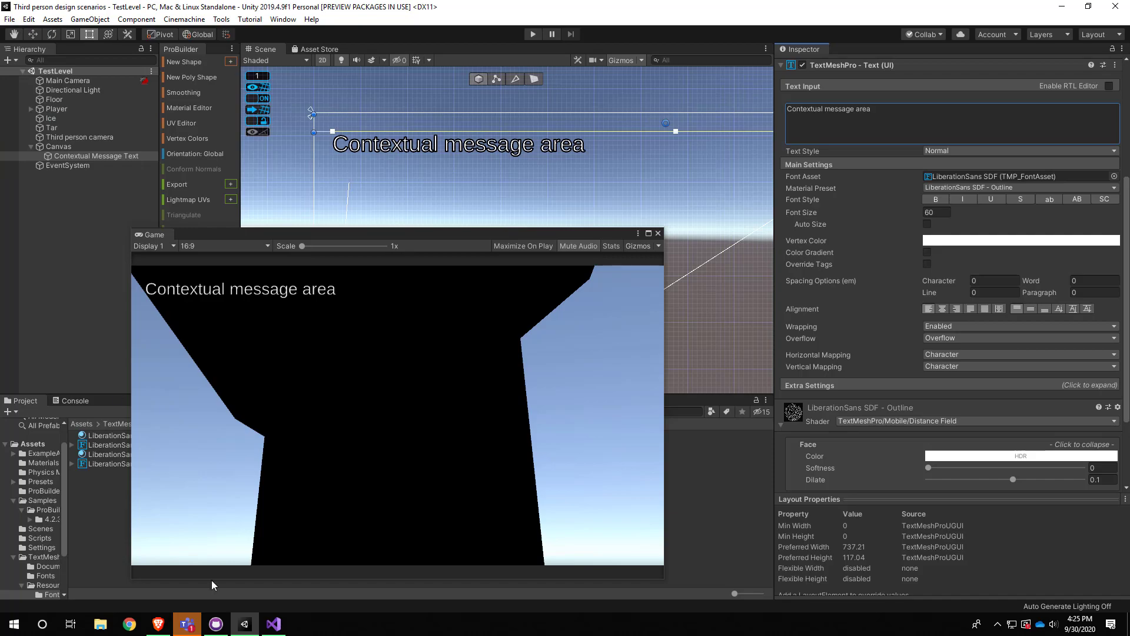
Switch back to GitHub Desktop and review the changes to QualitySettings.asset.
left_click(274, 626)
left_click(274, 625)
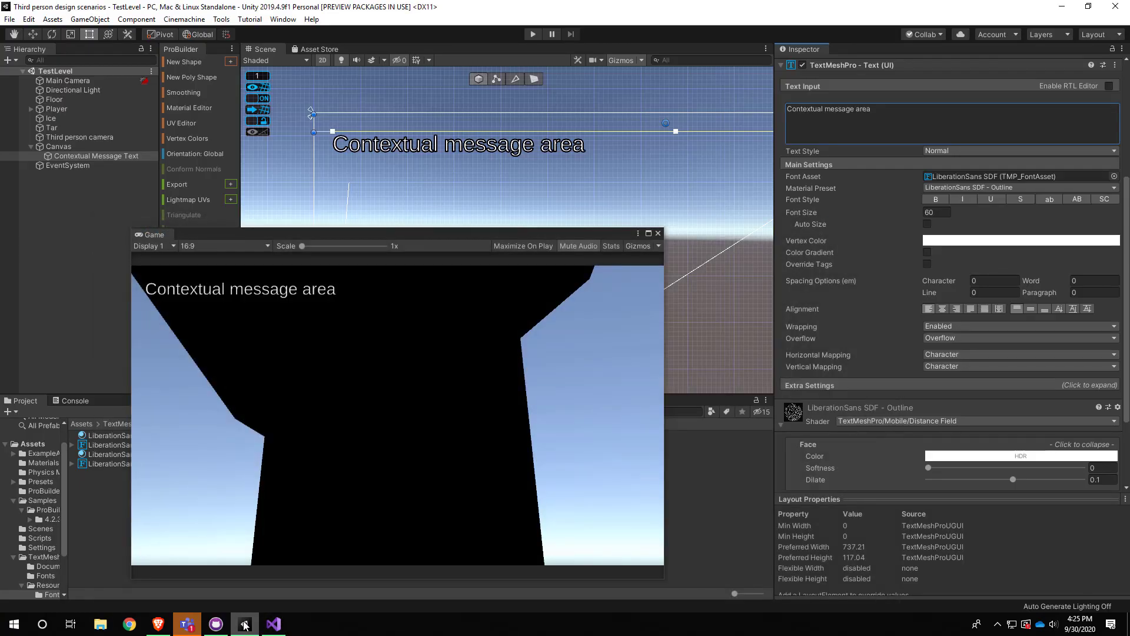
left_click(216, 624)
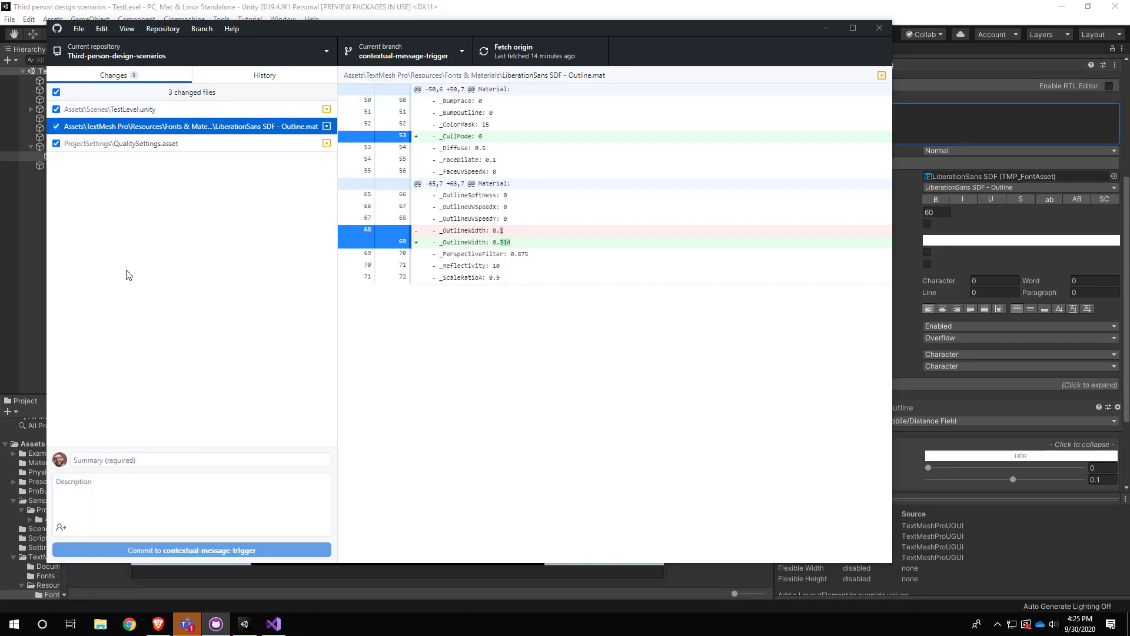
left_click(165, 152)
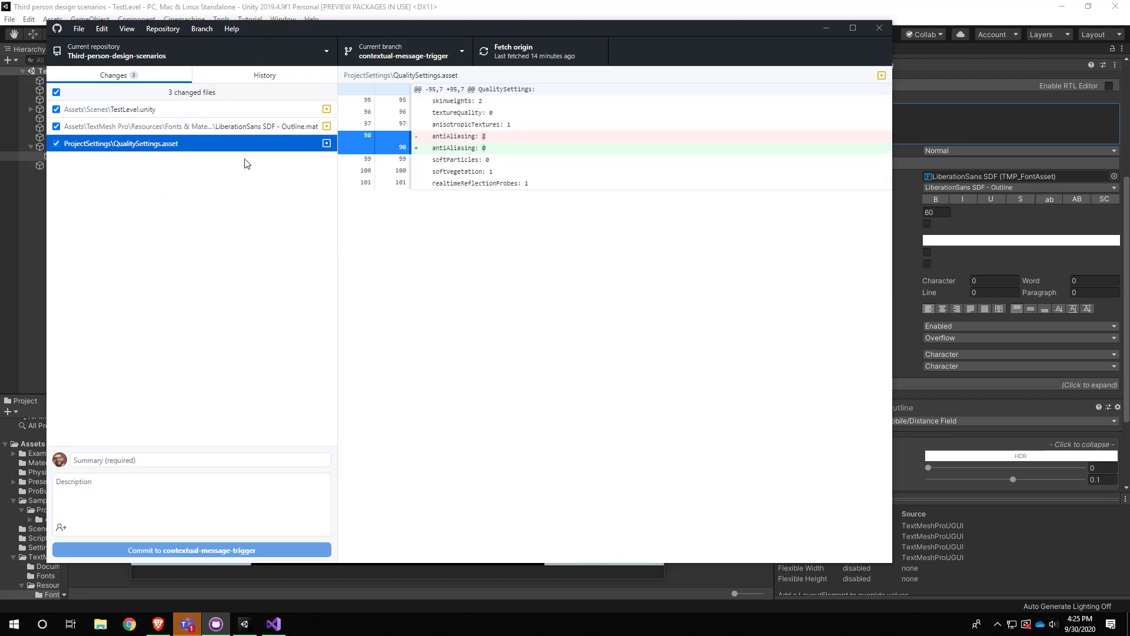
left_click(533, 253)
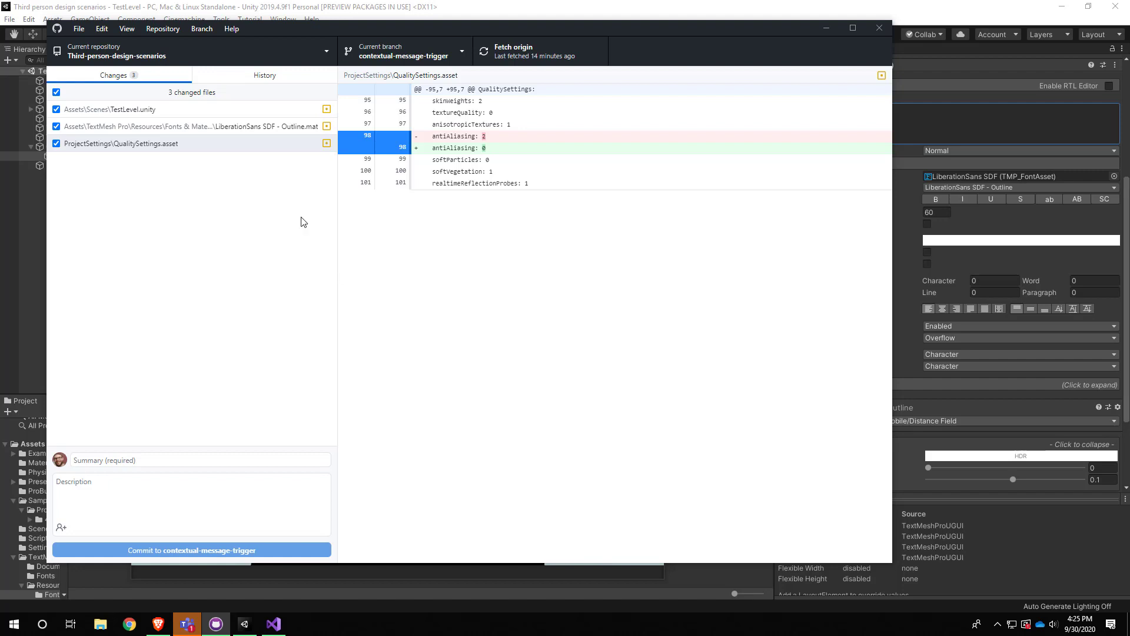
Commit all changed files to contextual-message-trigger with the summary "Added contextual message text and canvas with canvas scaler setup" and push to origin.
left_click(137, 458)
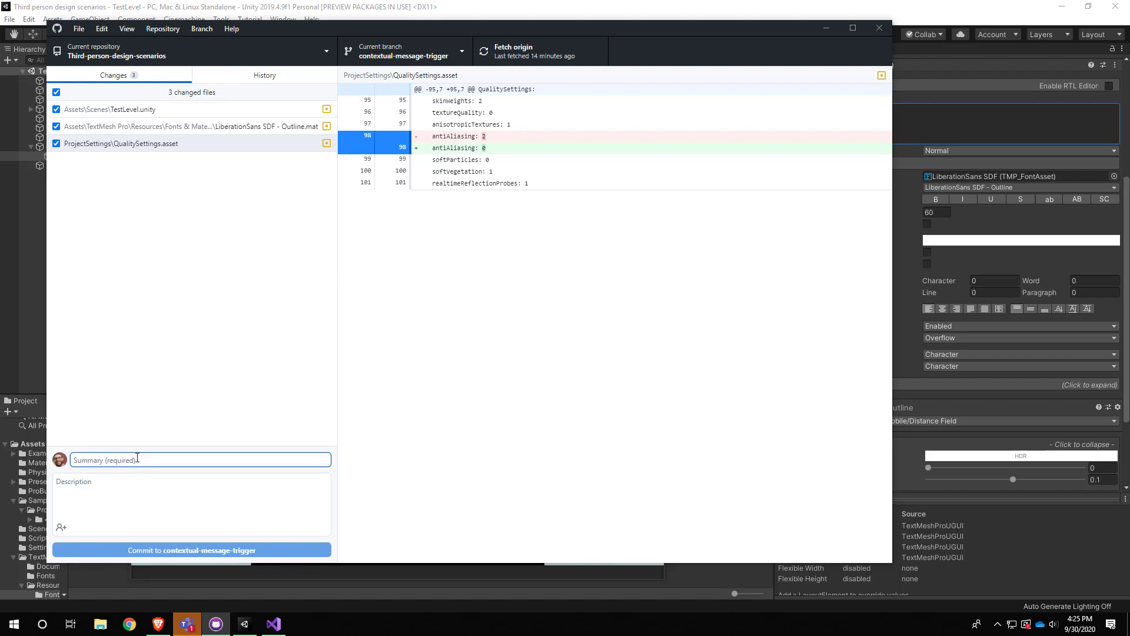
type("Added ")
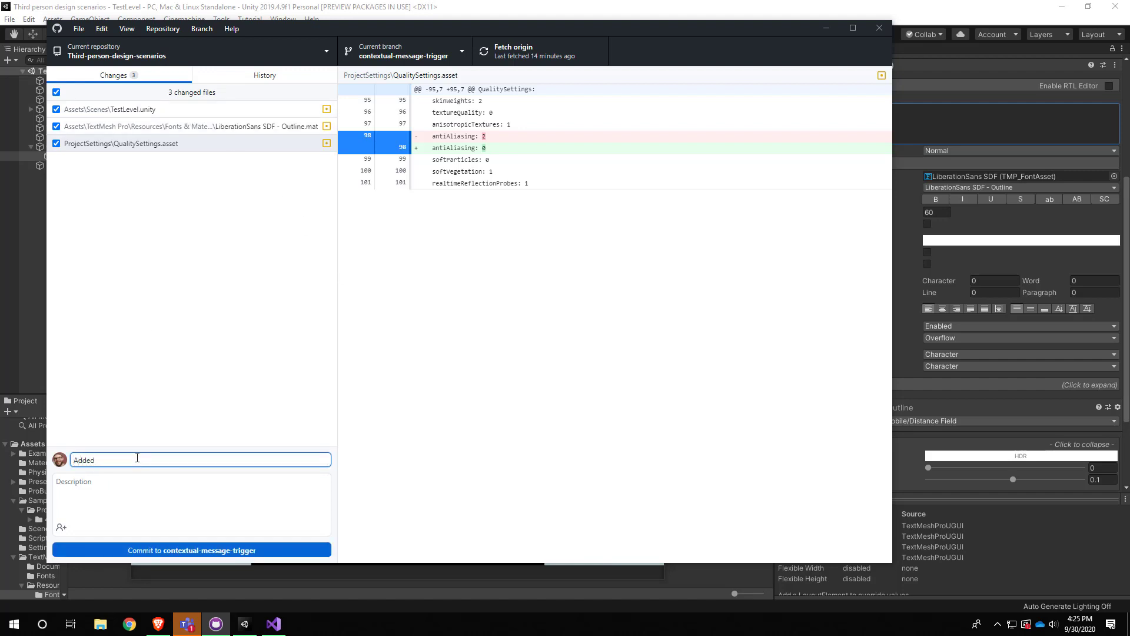
type("contextual message text and canvas with canvas scaler setup")
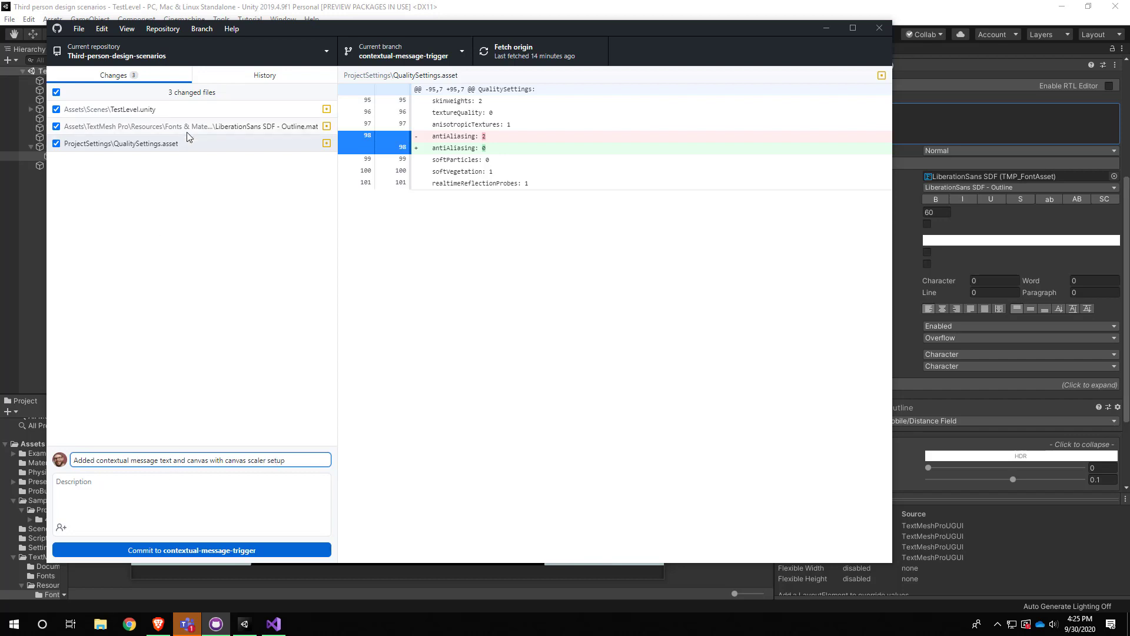
left_click_drag(321, 31, 420, 67)
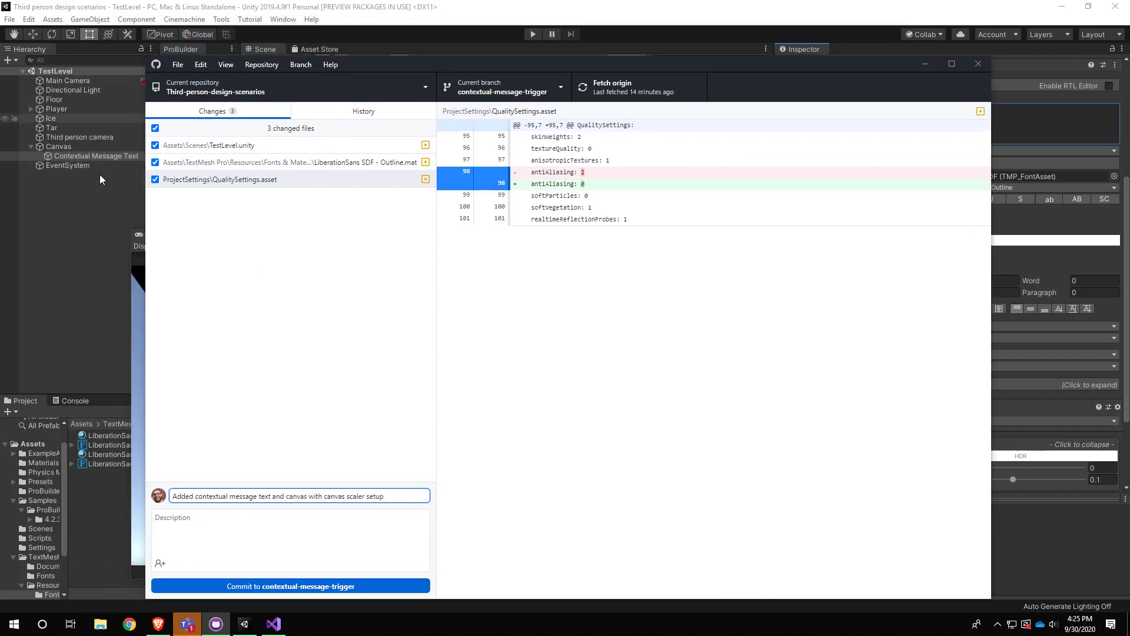
left_click(279, 587)
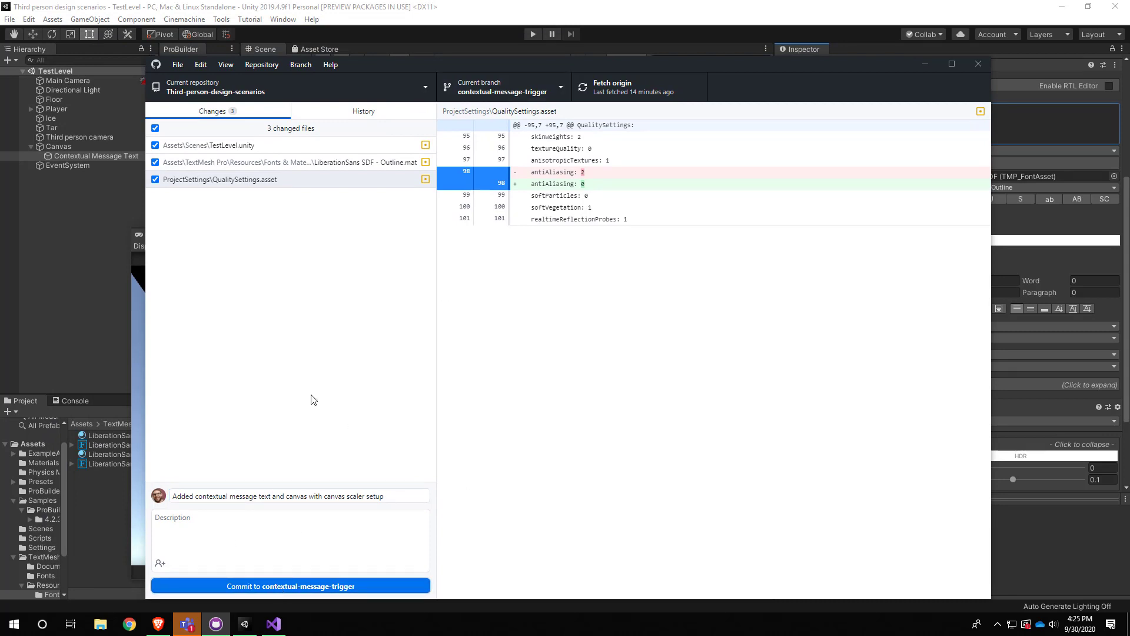
left_click(309, 585)
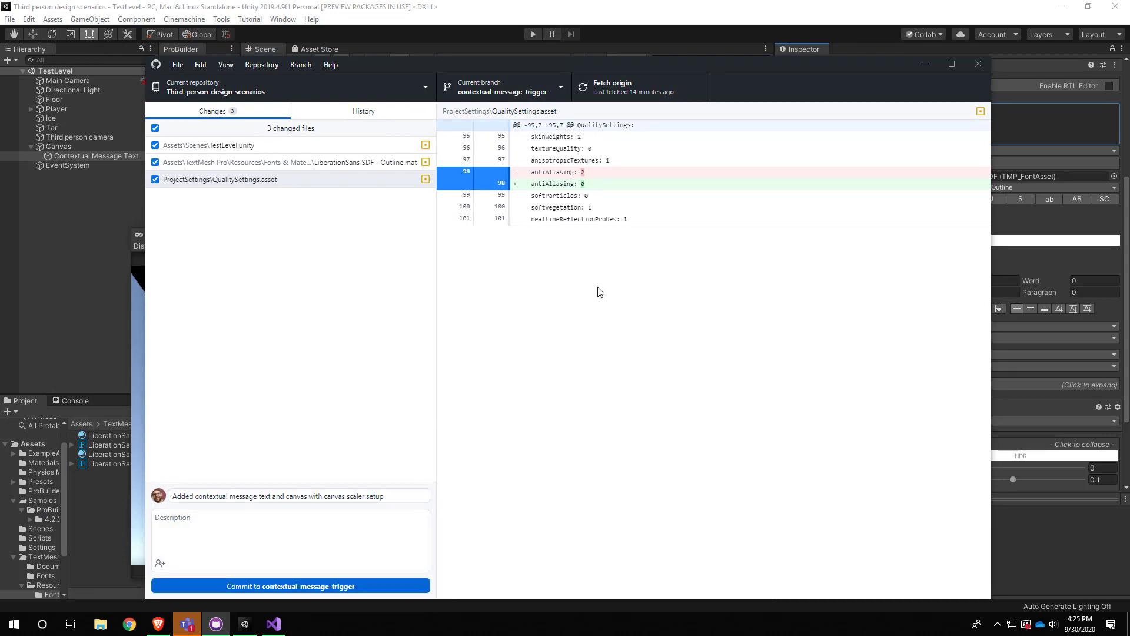
left_click(636, 86)
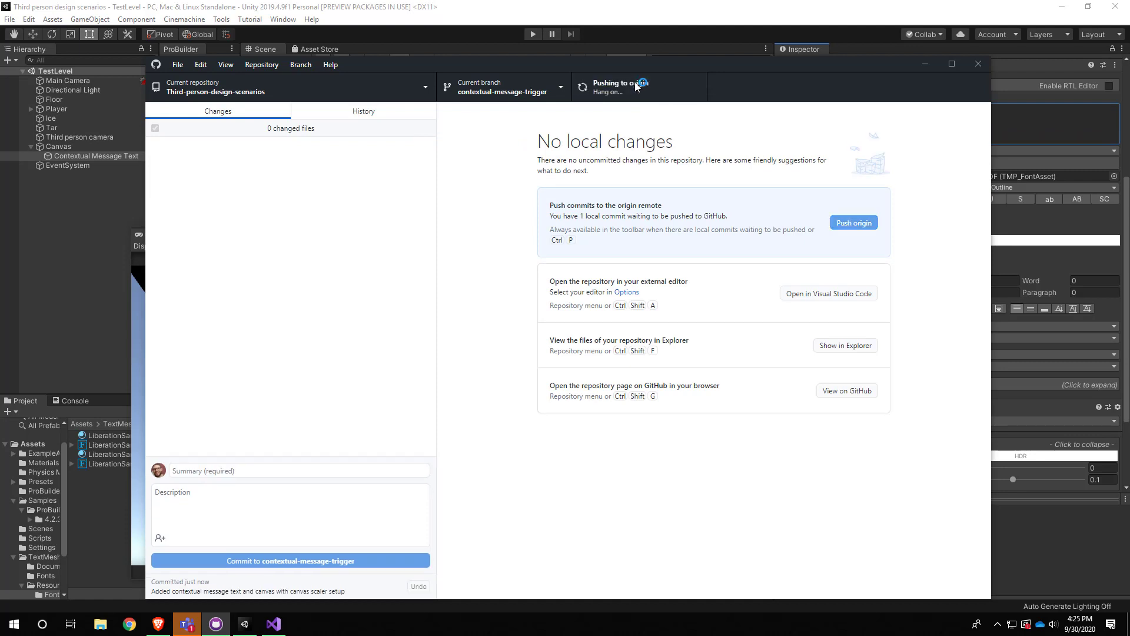